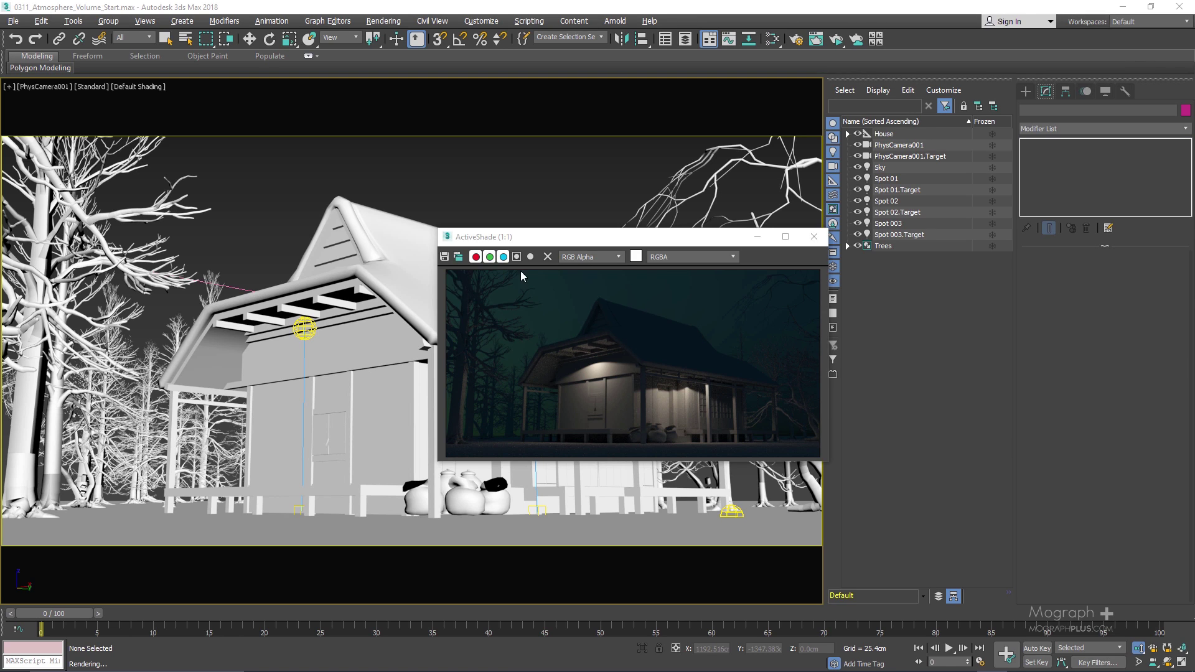
# Inspect the Sky light's skydome and intensity settings and the parameters of the Physical Sky map used as its texture
pyautogui.moveTo(614, 240); pyautogui.dragTo(509, 200)
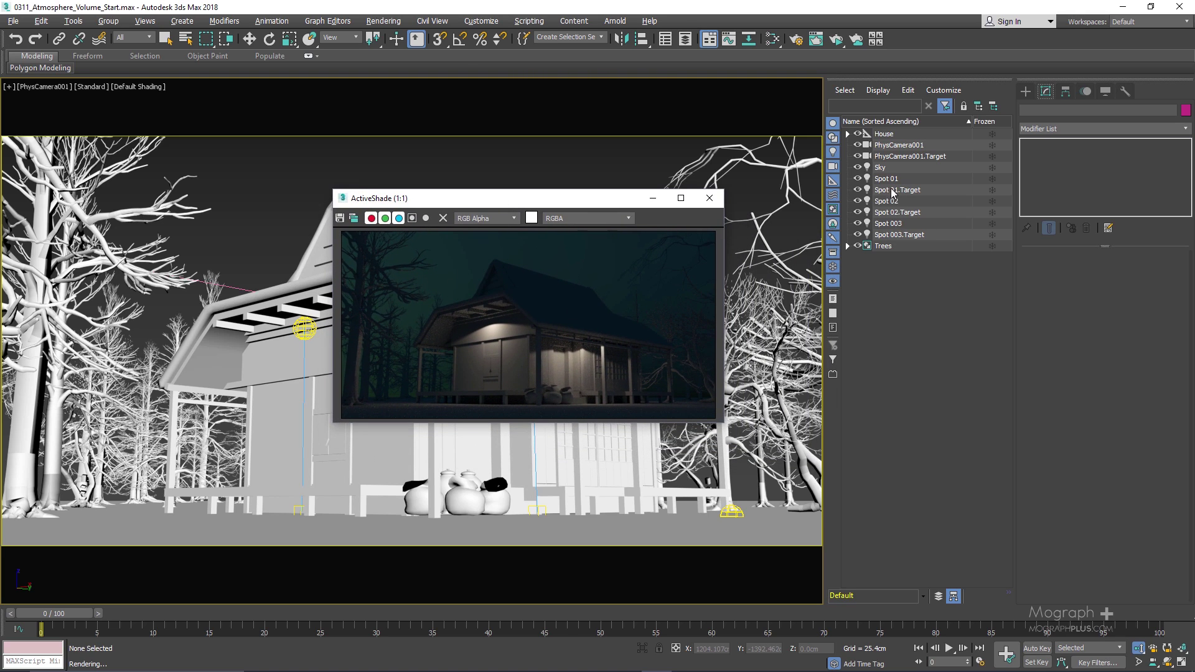
pyautogui.click(883, 168)
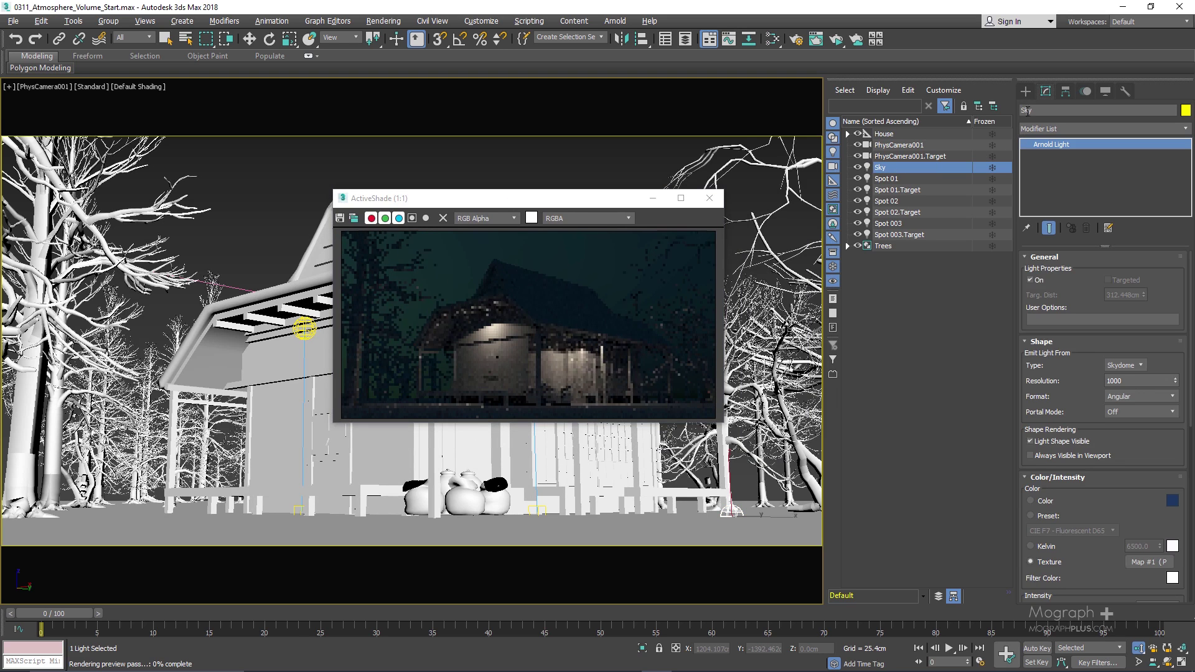
pyautogui.scroll(-3, 1096, 427)
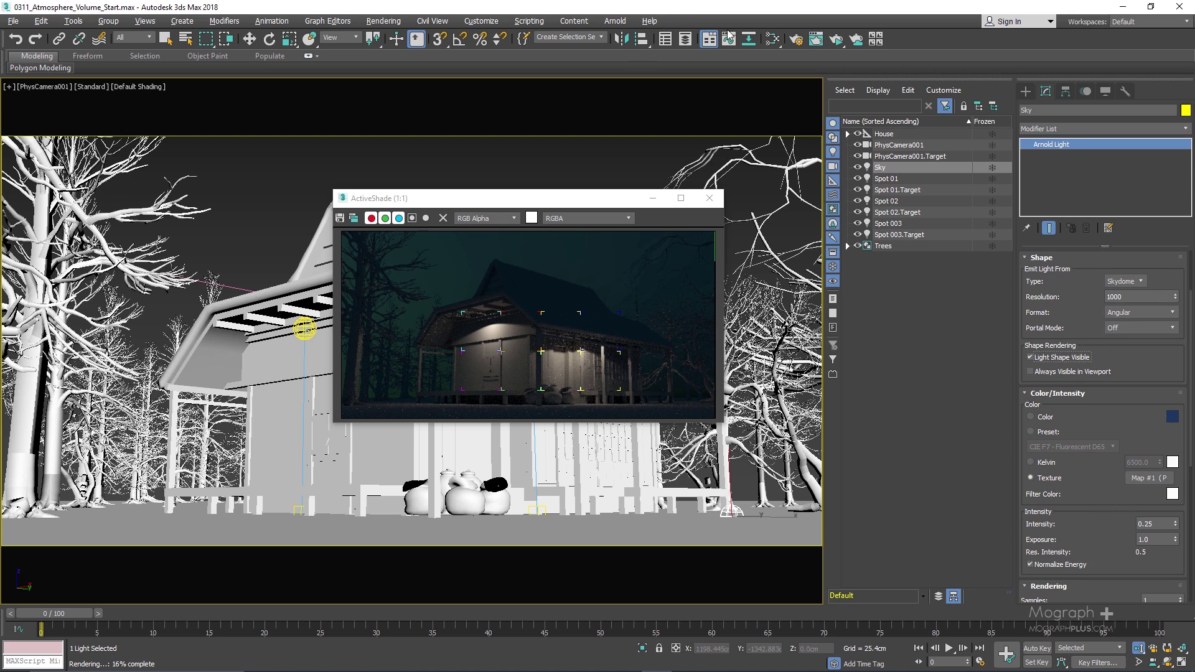
pyautogui.press('m')
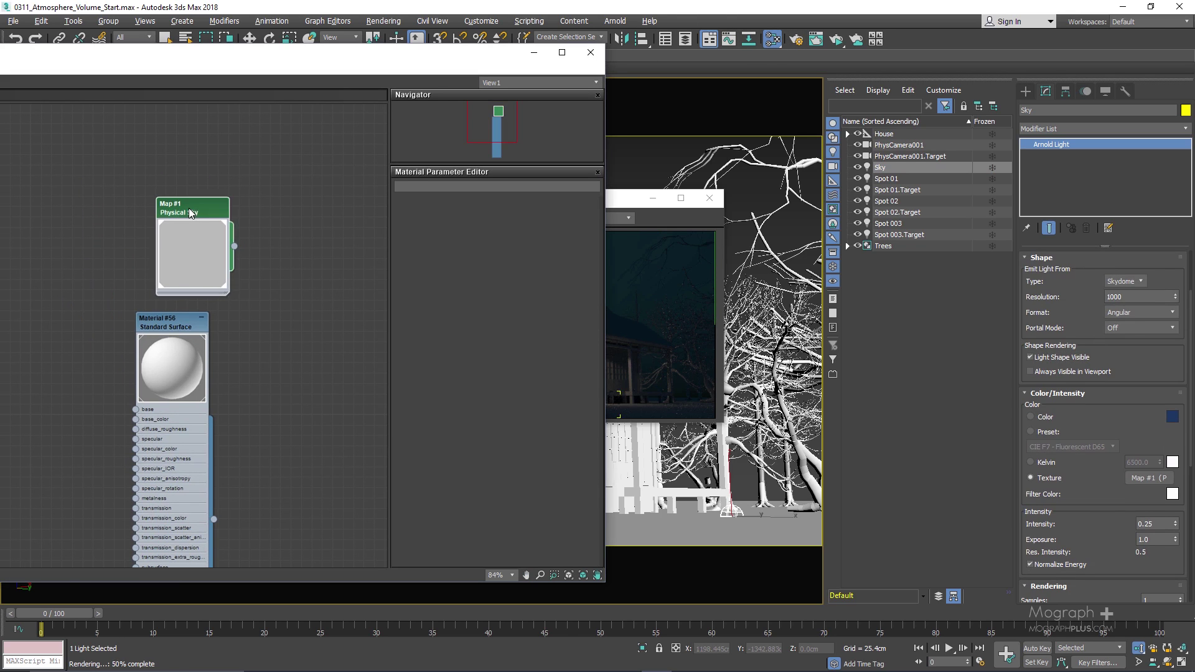
pyautogui.doubleClick(189, 208)
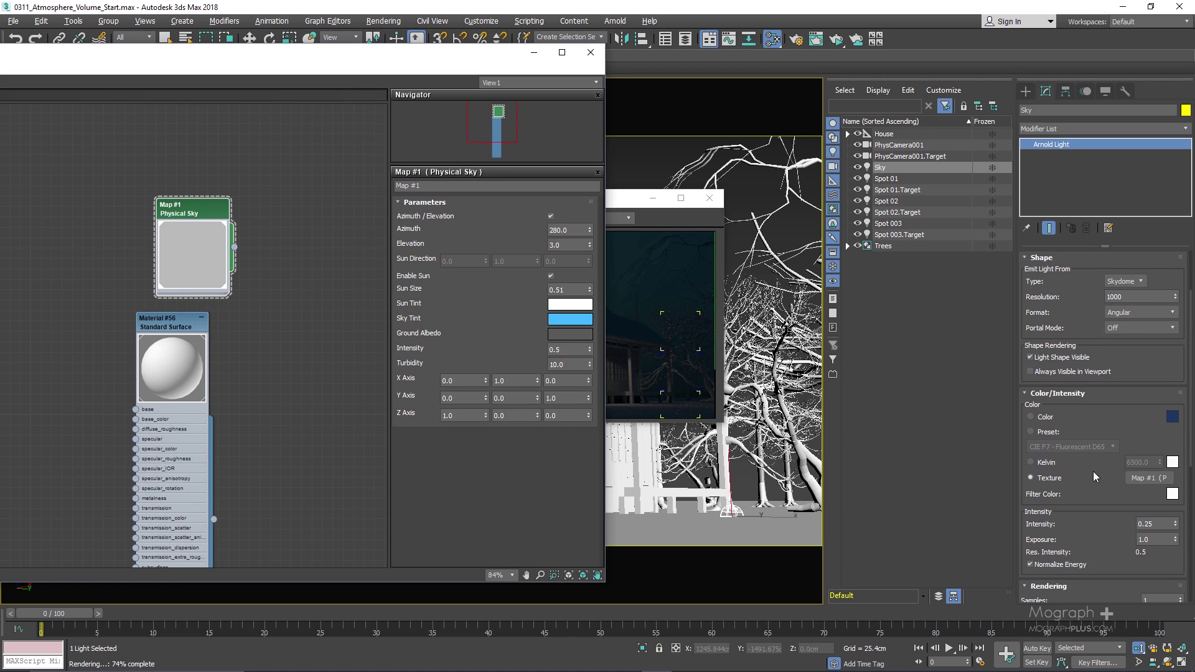
pyautogui.scroll(-2, 1090, 455)
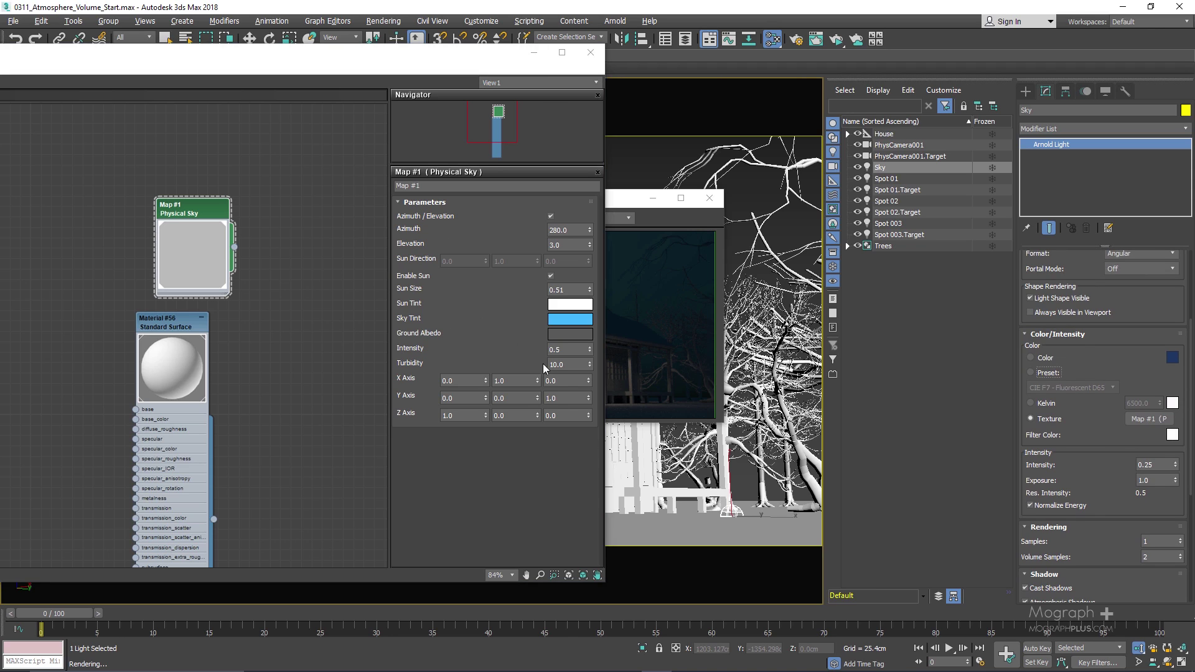
pyautogui.click(591, 53)
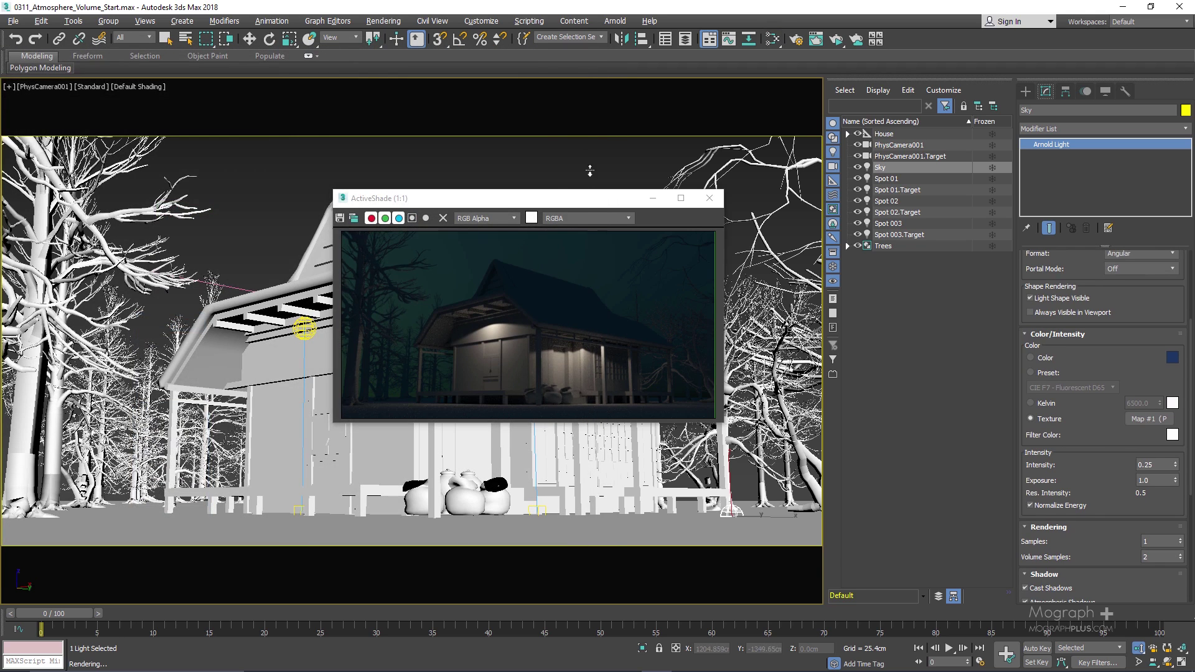
# Review the Spot 01 light's colour and intensity settings and PhysCamera001's lens and exposure settings
pyautogui.click(919, 179)
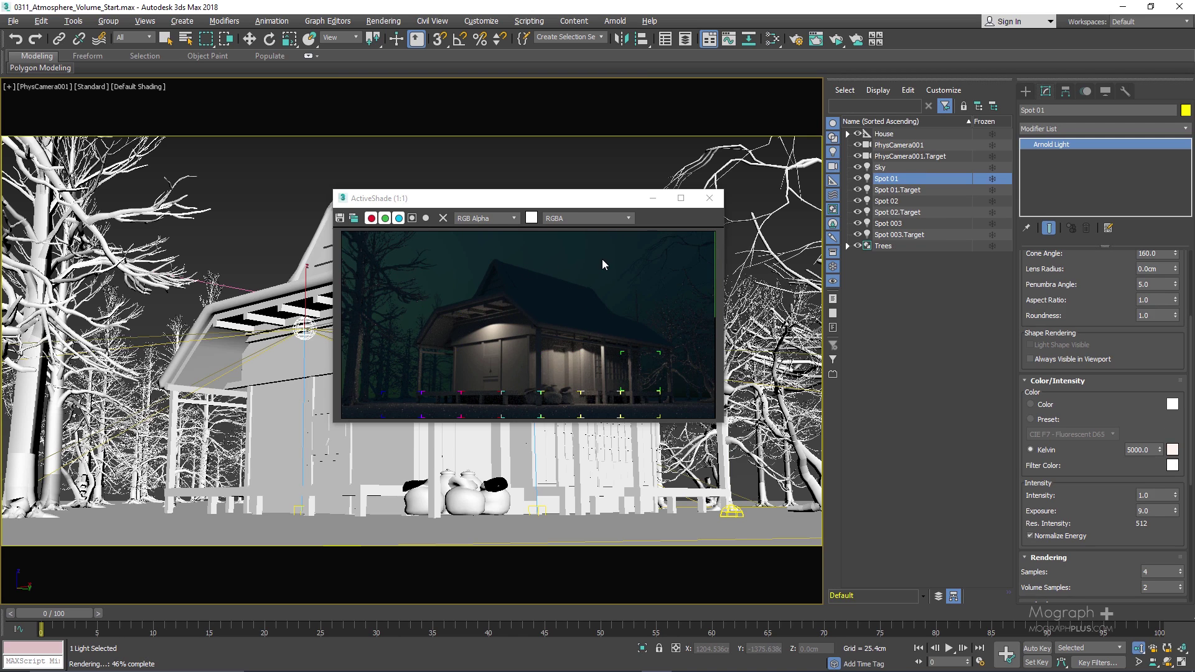
pyautogui.click(893, 145)
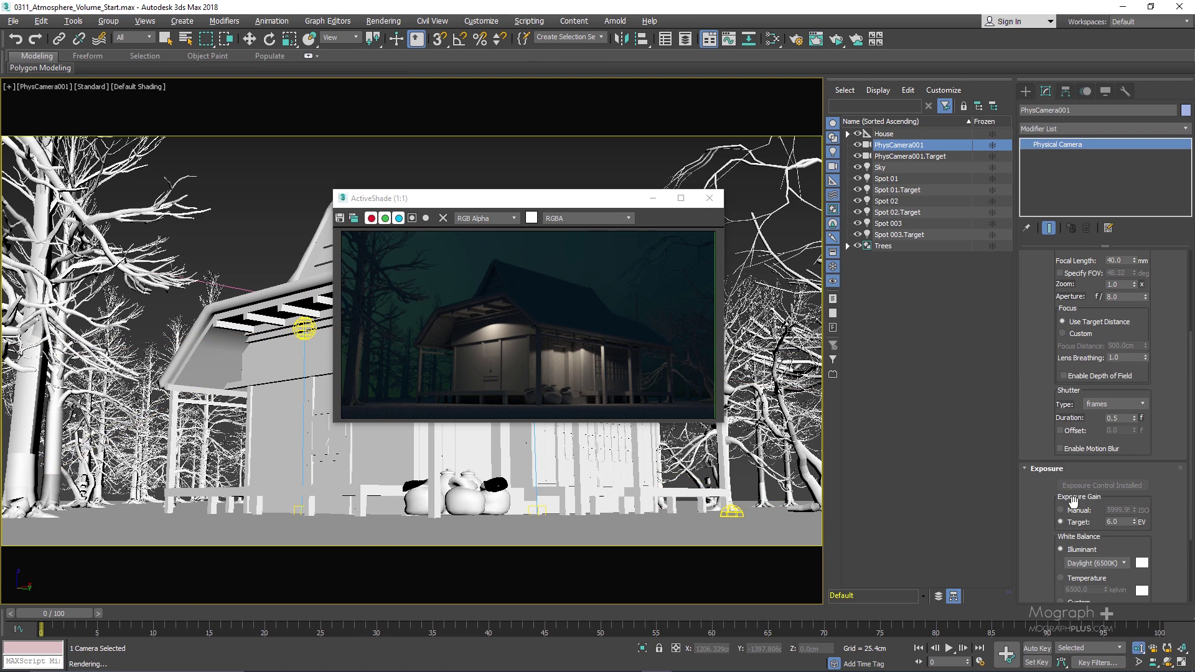
pyautogui.scroll(-3, 1041, 471)
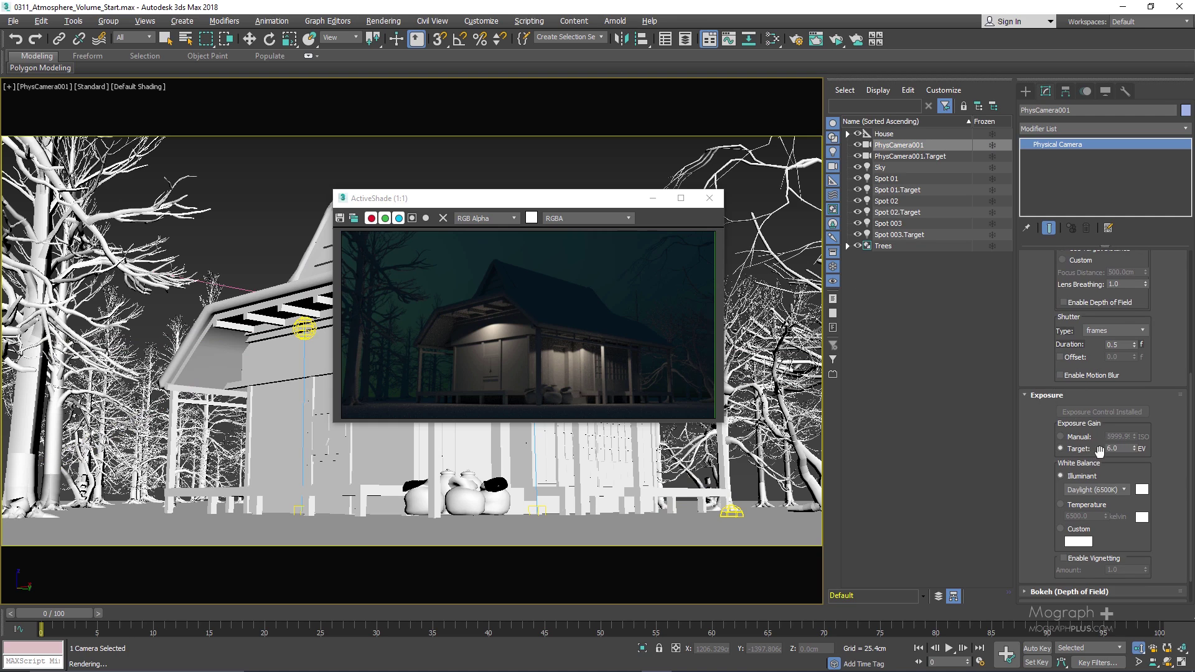
pyautogui.scroll(6, 1026, 296)
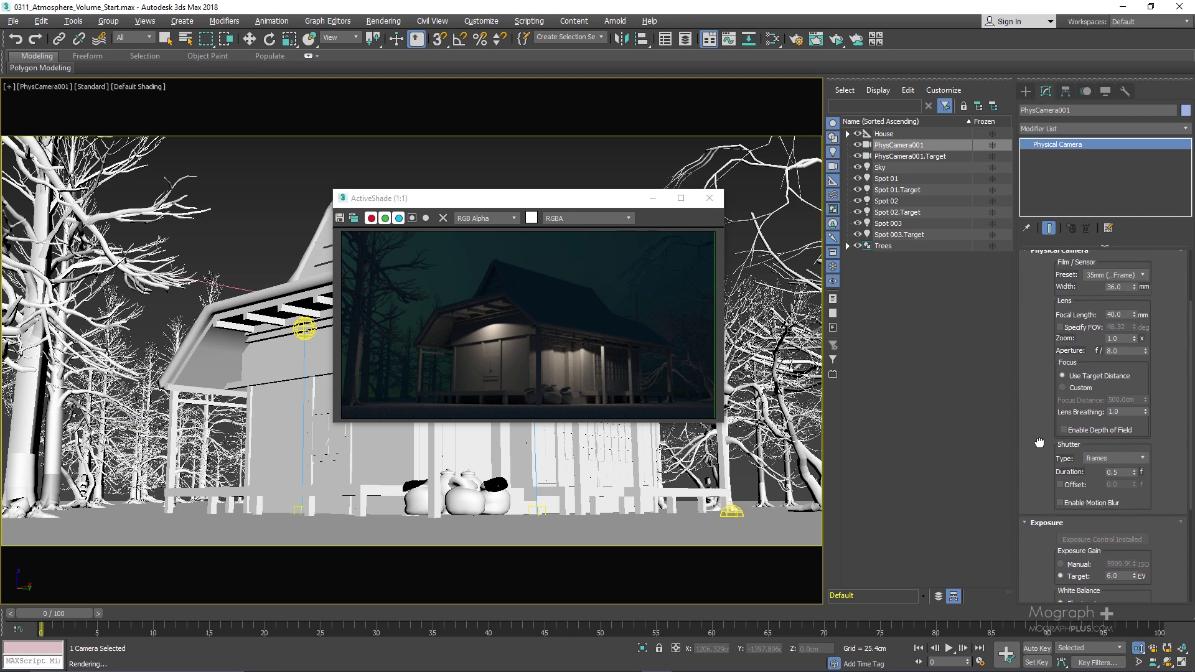
pyautogui.click(948, 342)
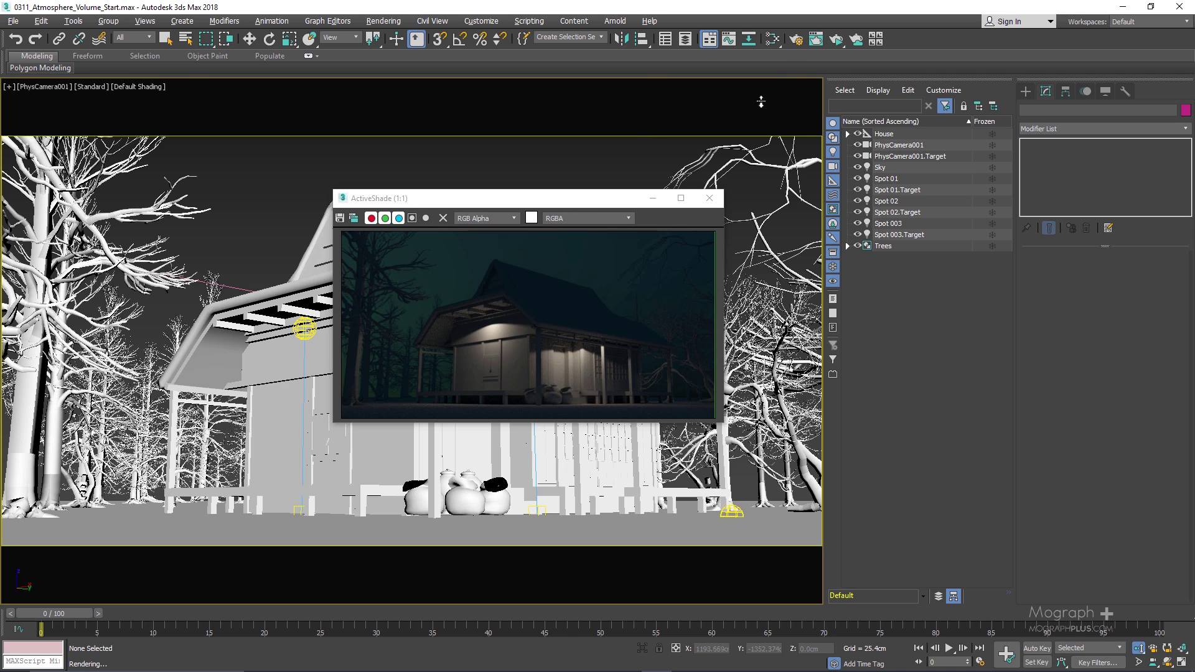
# Assign a new Arnold Atmosphere Volume material as the scene atmosphere in the Arnold render settings
pyautogui.click(794, 40)
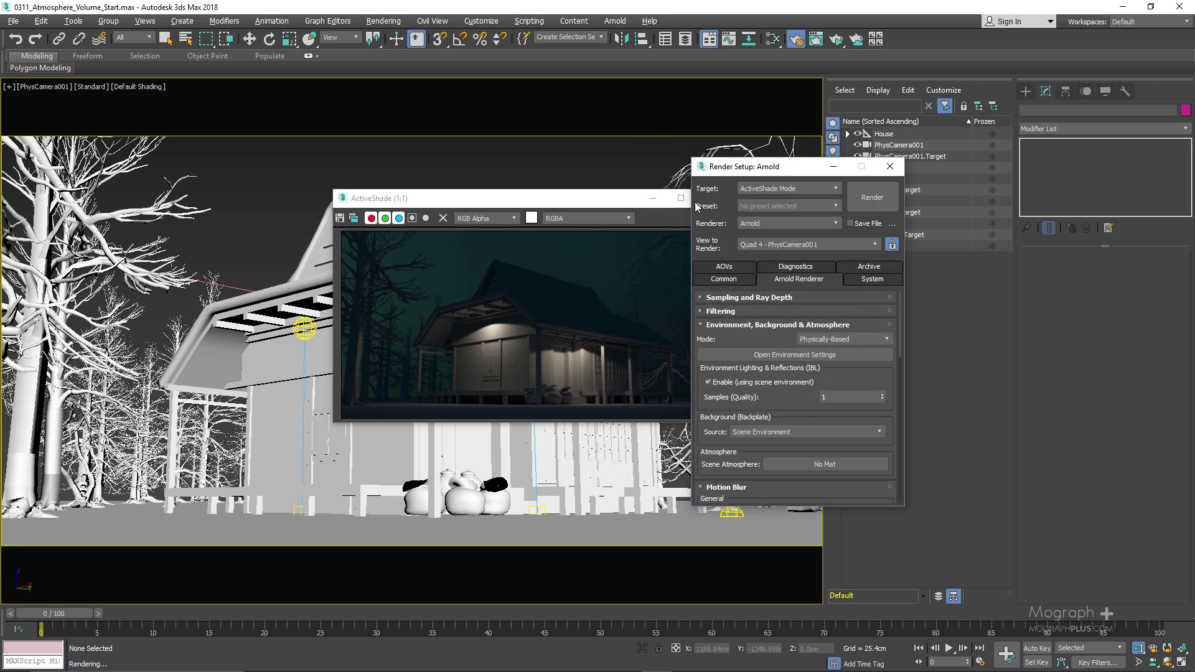
pyautogui.moveTo(738, 167); pyautogui.dragTo(286, 158)
pyautogui.moveTo(571, 204); pyautogui.dragTo(825, 204)
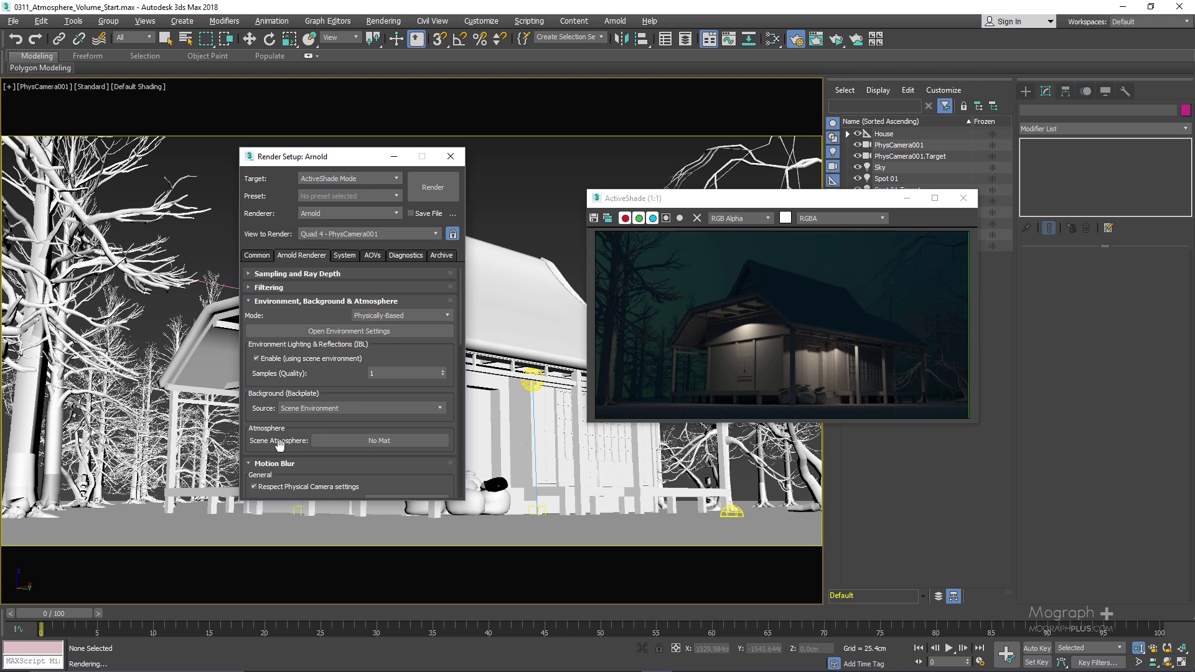
pyautogui.click(366, 441)
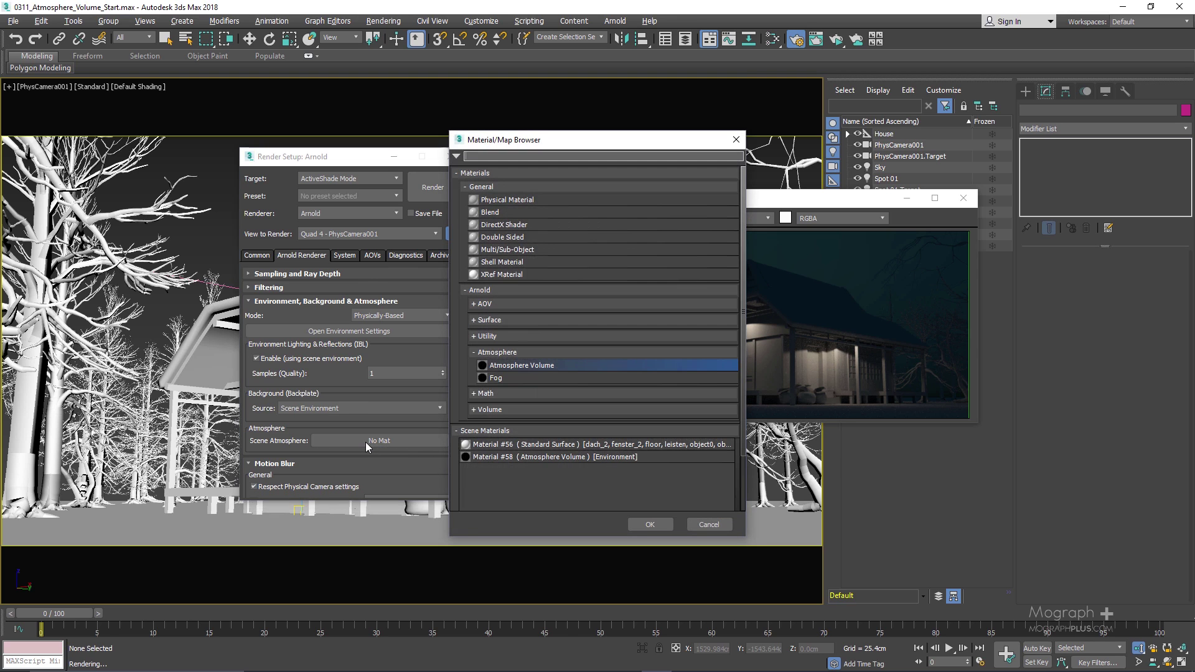
pyautogui.click(475, 187)
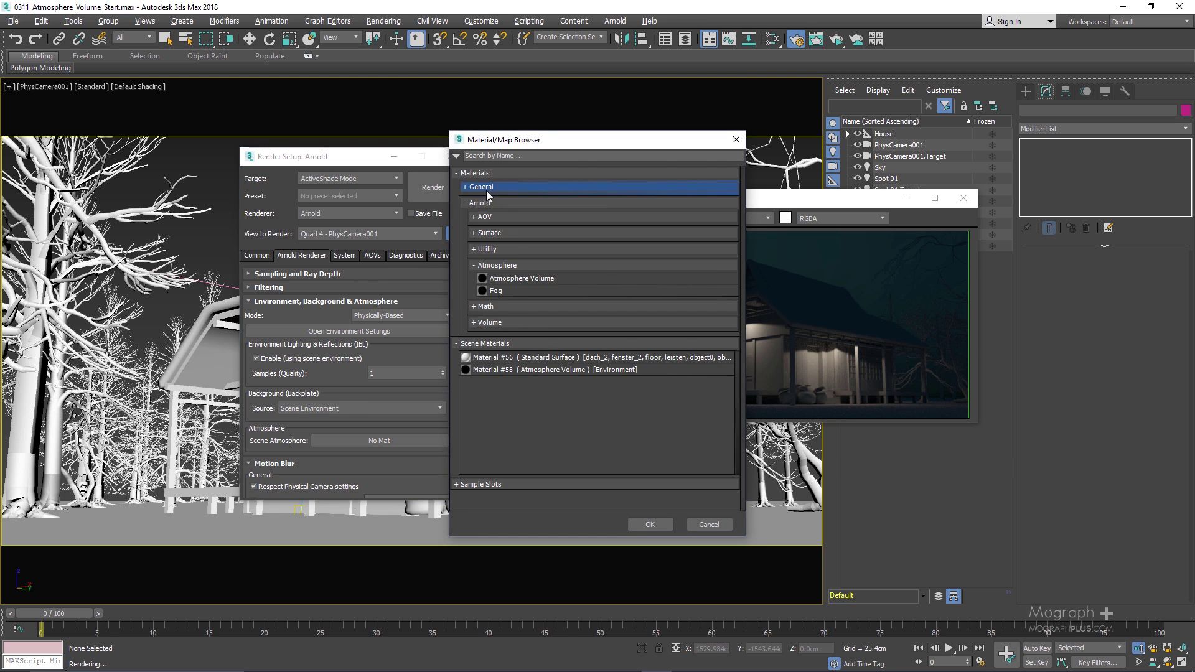
pyautogui.click(501, 265)
pyautogui.click(503, 265)
pyautogui.doubleClick(527, 278)
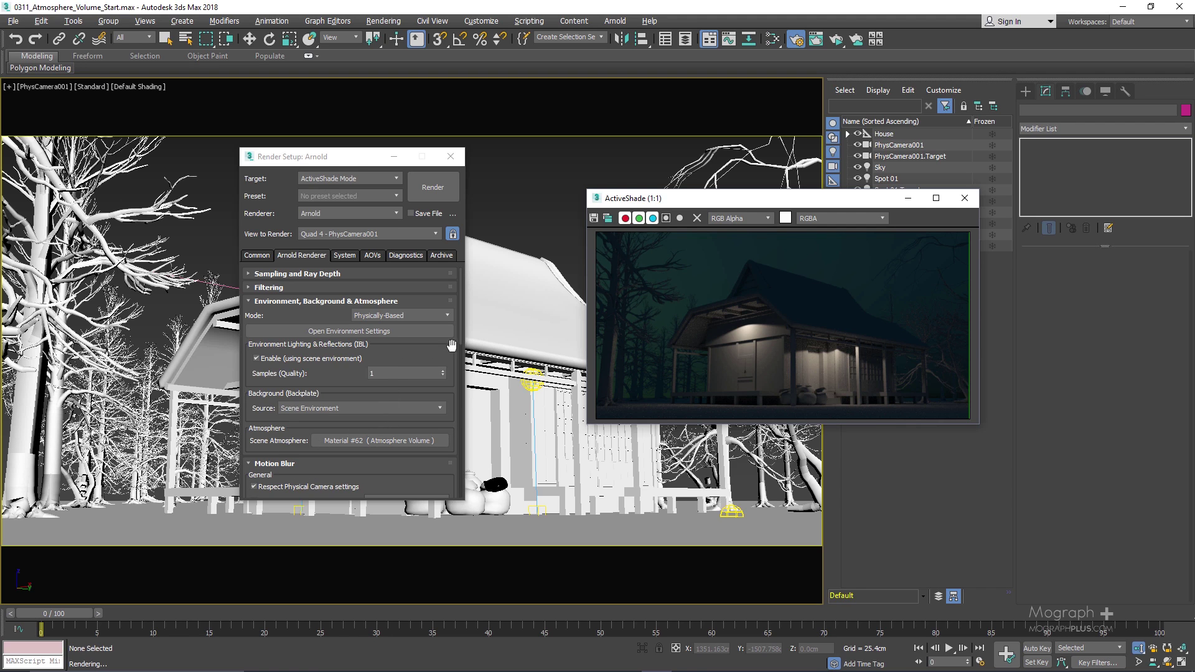
# Bring the scene's Atmosphere Volume material into the material editor, show its parameters, and close Render Setup
pyautogui.click(773, 39)
pyautogui.moveTo(498, 61); pyautogui.dragTo(243, 71)
pyautogui.moveTo(374, 160); pyautogui.dragTo(424, 145)
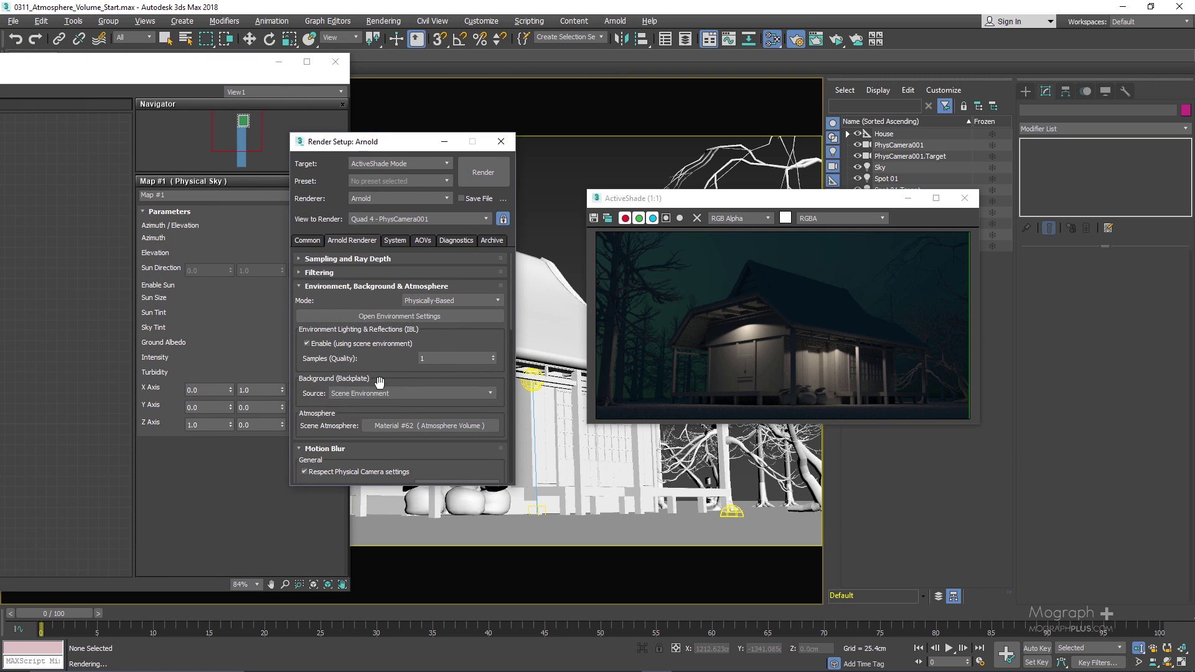
pyautogui.moveTo(429, 427); pyautogui.dragTo(54, 297)
pyautogui.click(31, 365)
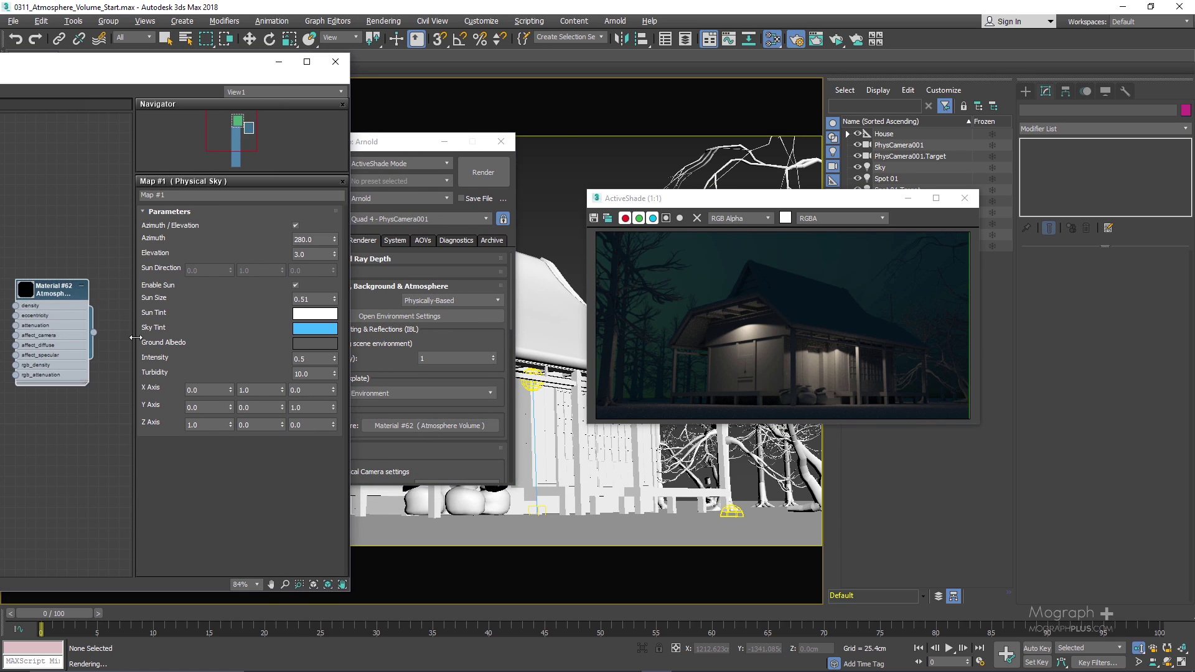
pyautogui.doubleClick(53, 289)
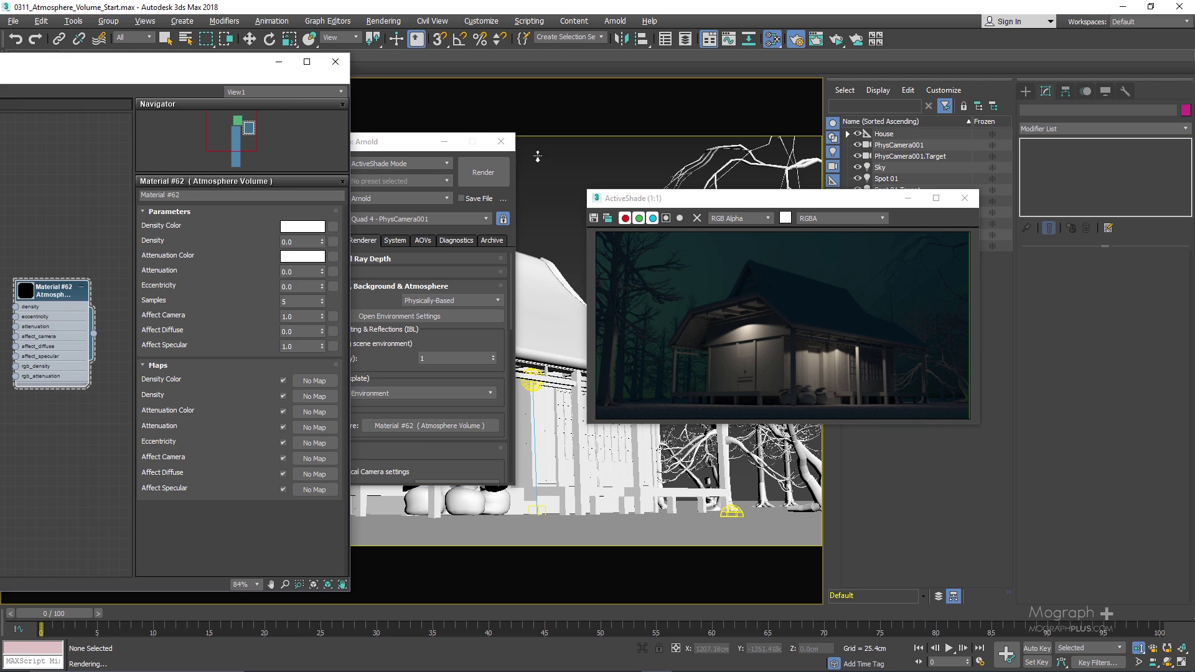
pyautogui.click(502, 143)
pyautogui.click(501, 142)
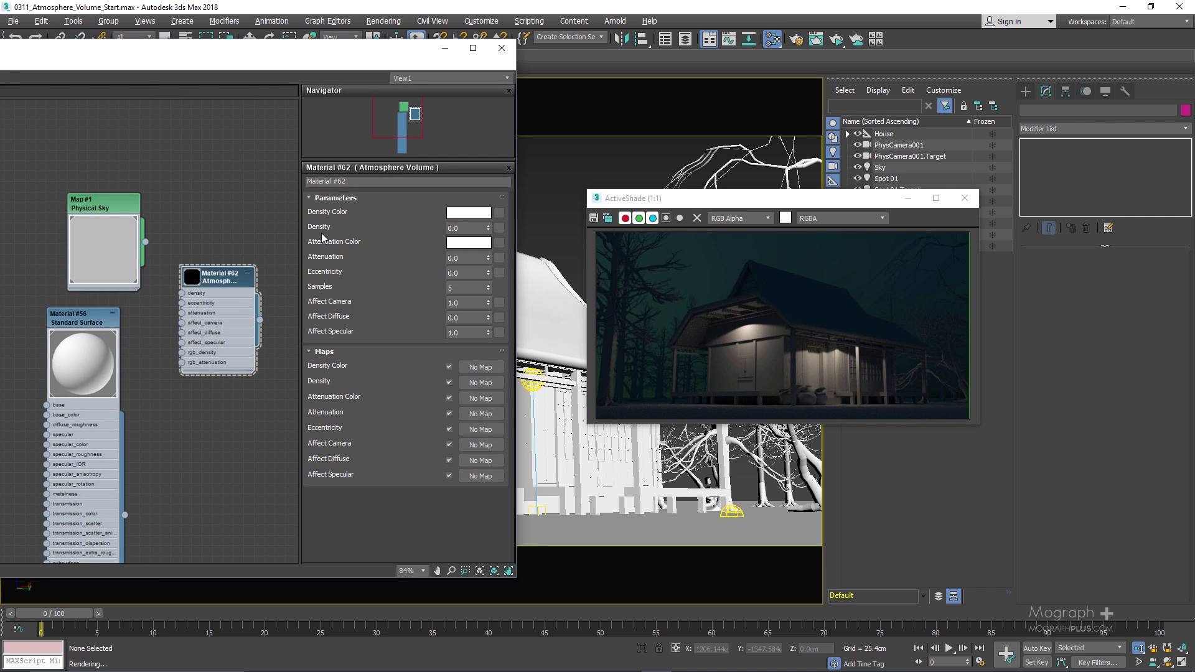
# Set the Atmosphere Volume's density to 0.1 and refresh the ActiveShade render
pyautogui.click(469, 227)
pyautogui.write('1')
pyautogui.press('Return')
pyautogui.click(840, 42)
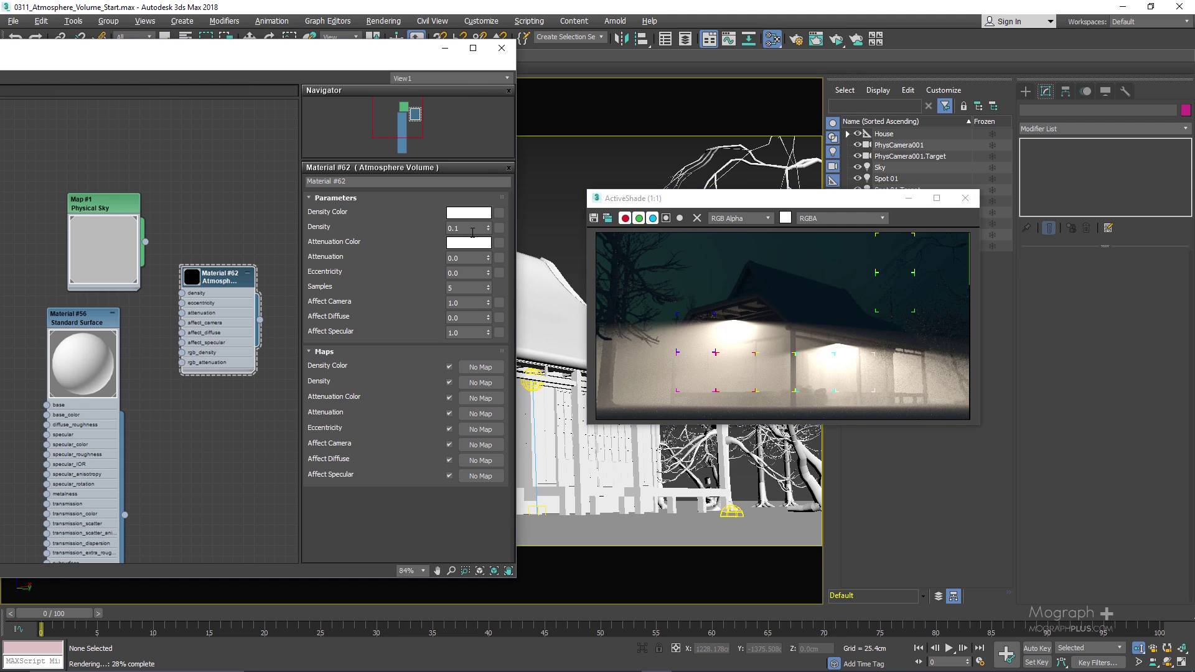
# Lower the Atmosphere Volume's density to 0.05 and rerun the ActiveShade render
pyautogui.doubleClick(479, 227)
pyautogui.write('0.1')
pyautogui.press('Return')
pyautogui.click(836, 39)
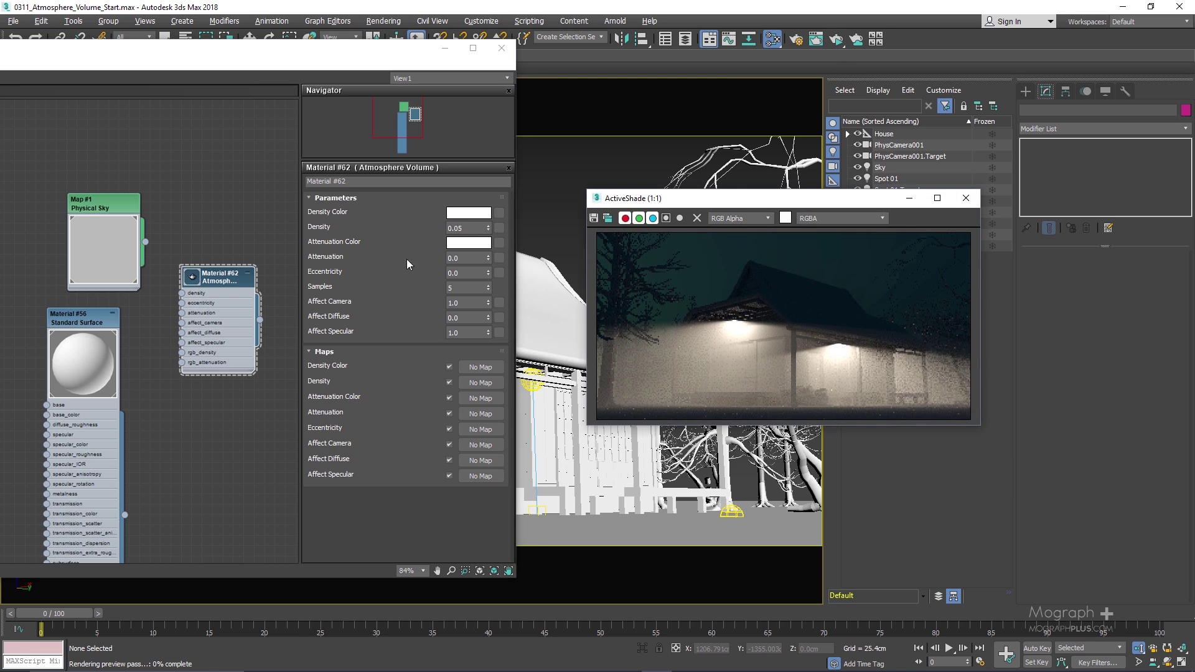
# Set the Atmosphere Volume's density to 0.02 and update the ActiveShade render
pyautogui.click(474, 226)
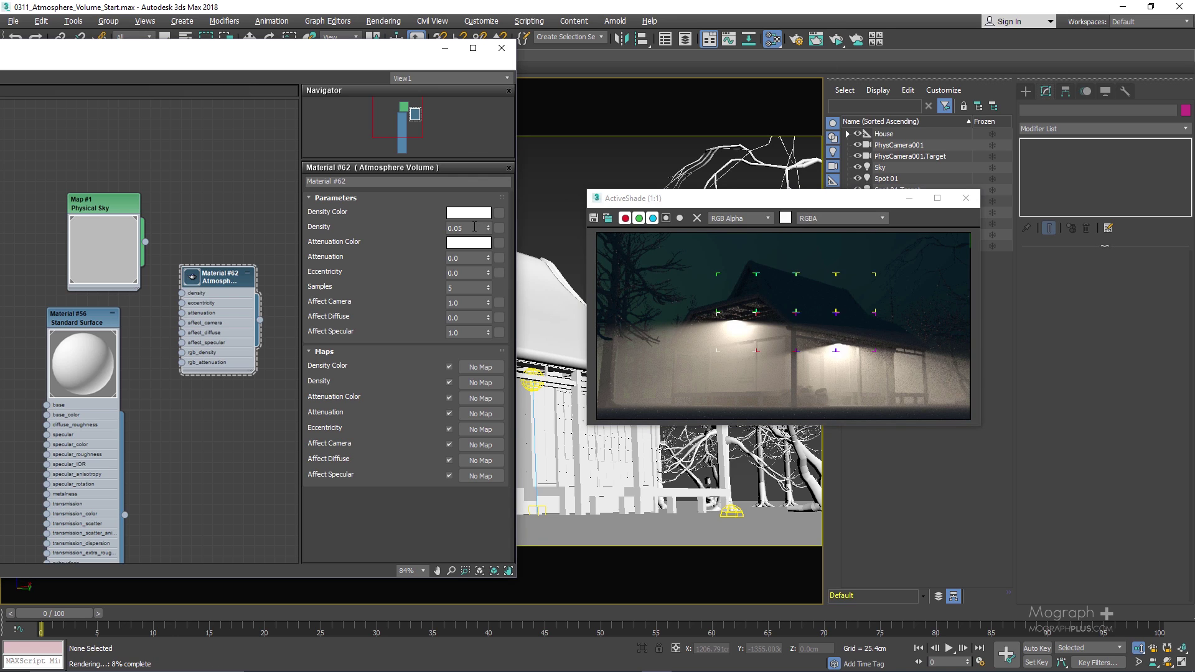
pyautogui.click(481, 227)
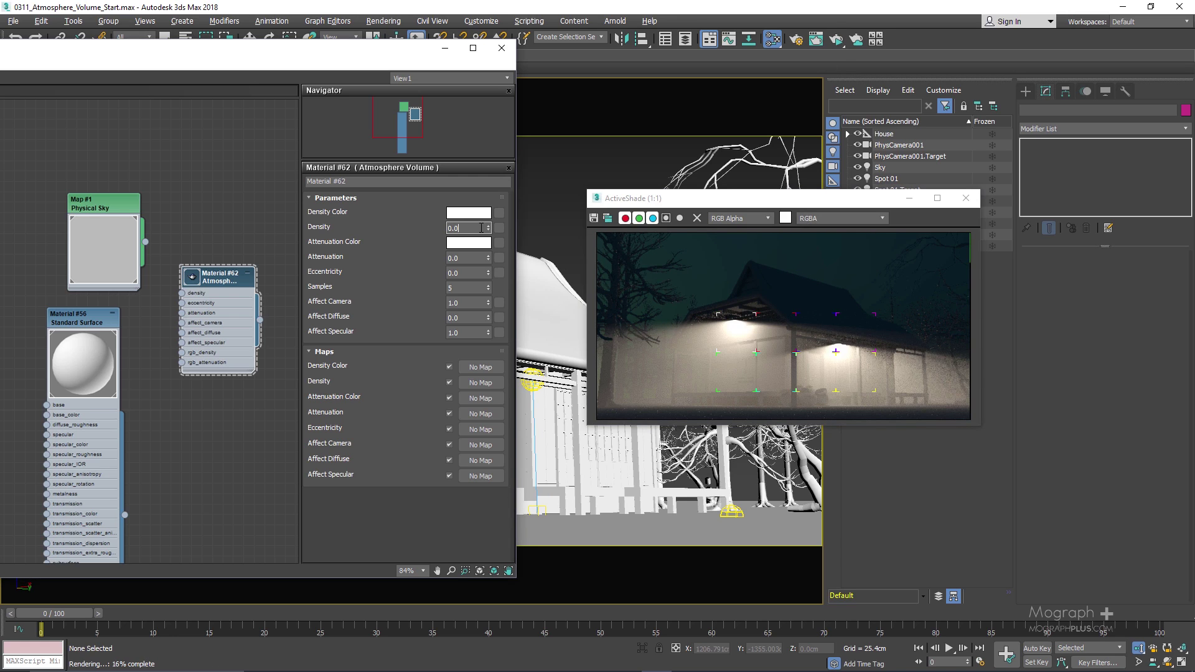
pyautogui.write('2')
pyautogui.press('Return')
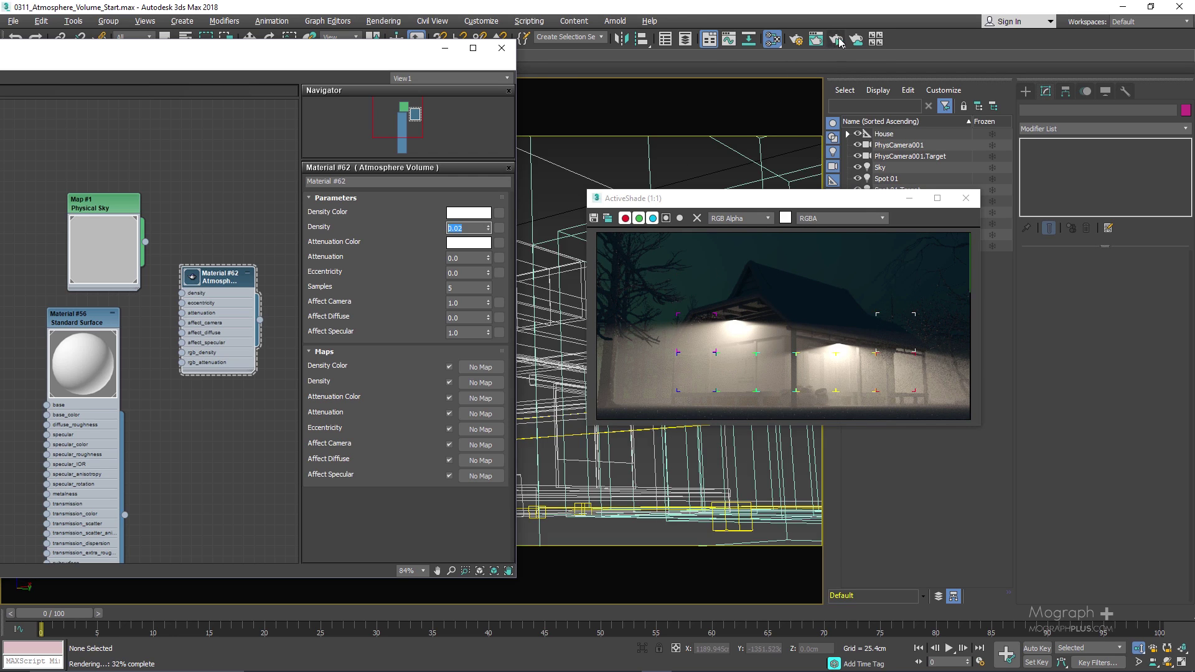
pyautogui.click(839, 40)
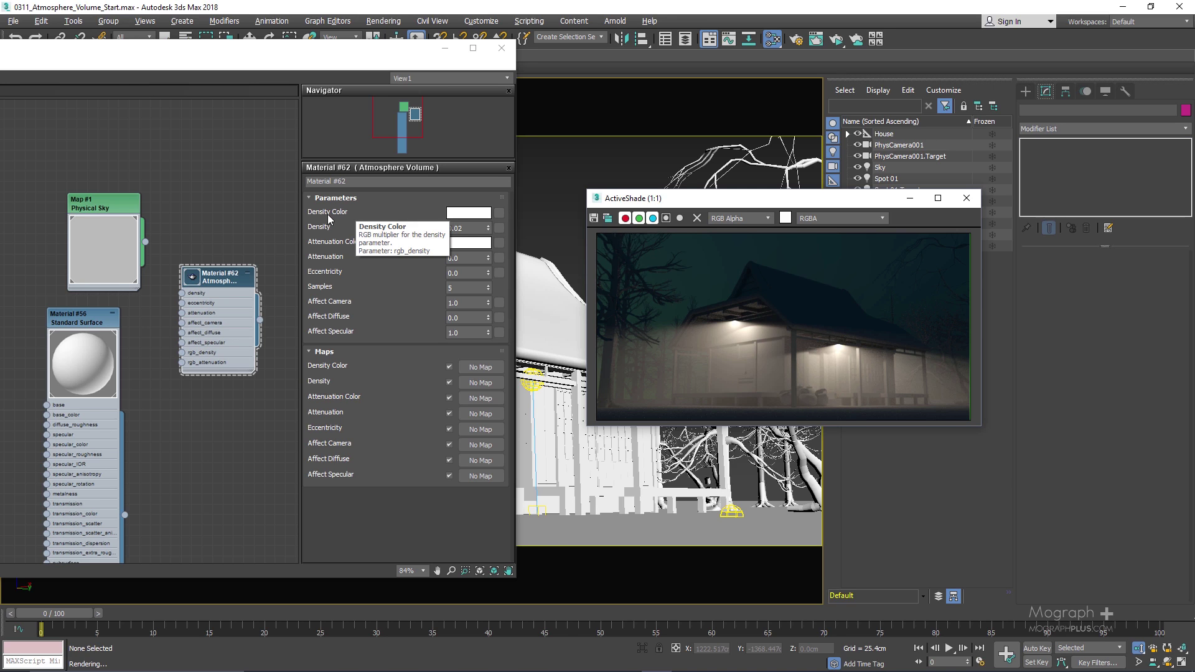
# Set the Atmosphere Volume's density color to green with hue 0.324, saturation 0.59 and value 0.468
pyautogui.click(455, 212)
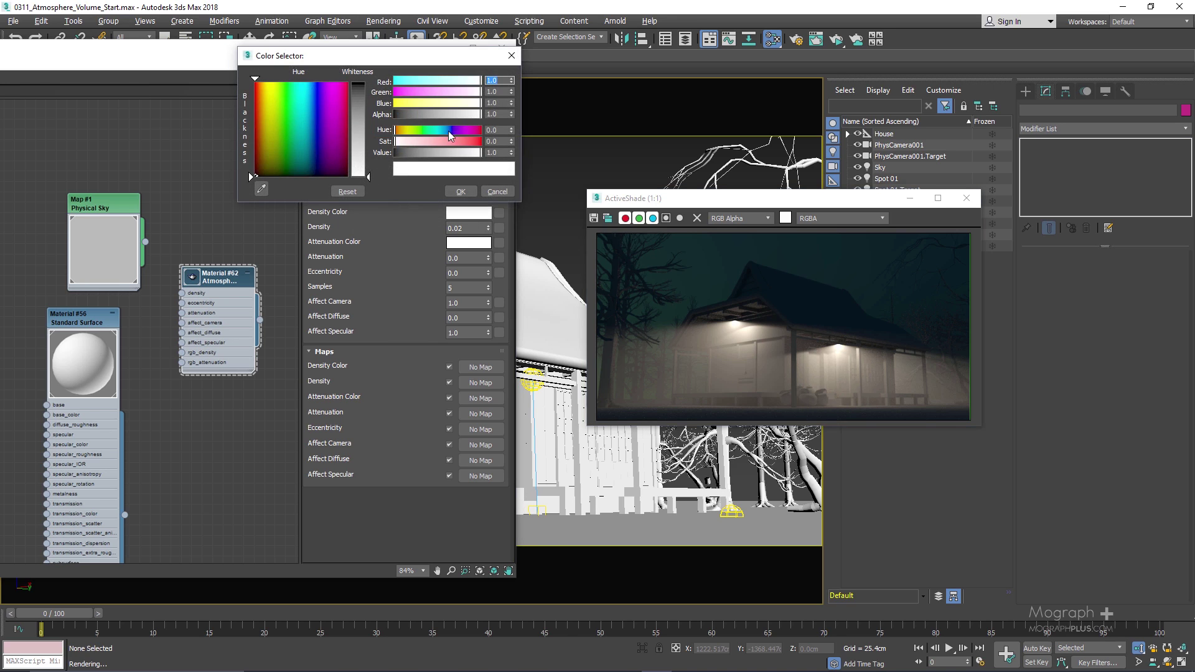
pyautogui.click(450, 129)
pyautogui.click(450, 141)
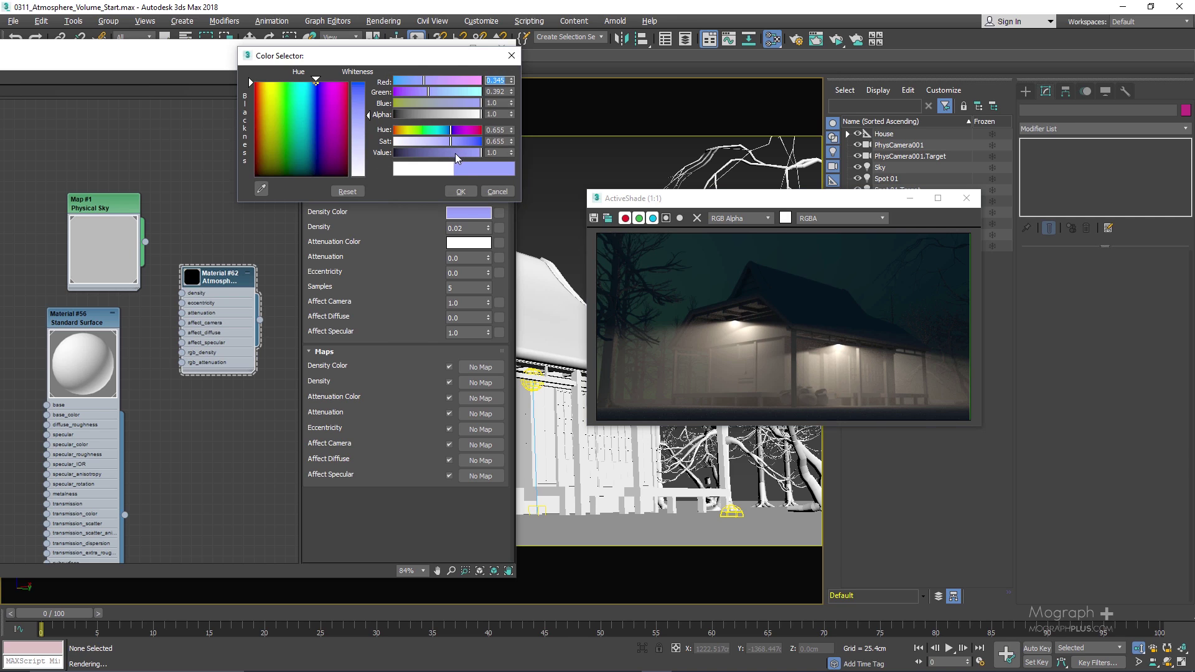
pyautogui.moveTo(436, 131)
pyautogui.mouseDown()
pyautogui.moveTo(419, 130)
pyautogui.moveTo(410, 153)
pyautogui.moveTo(445, 141)
pyautogui.mouseUp()
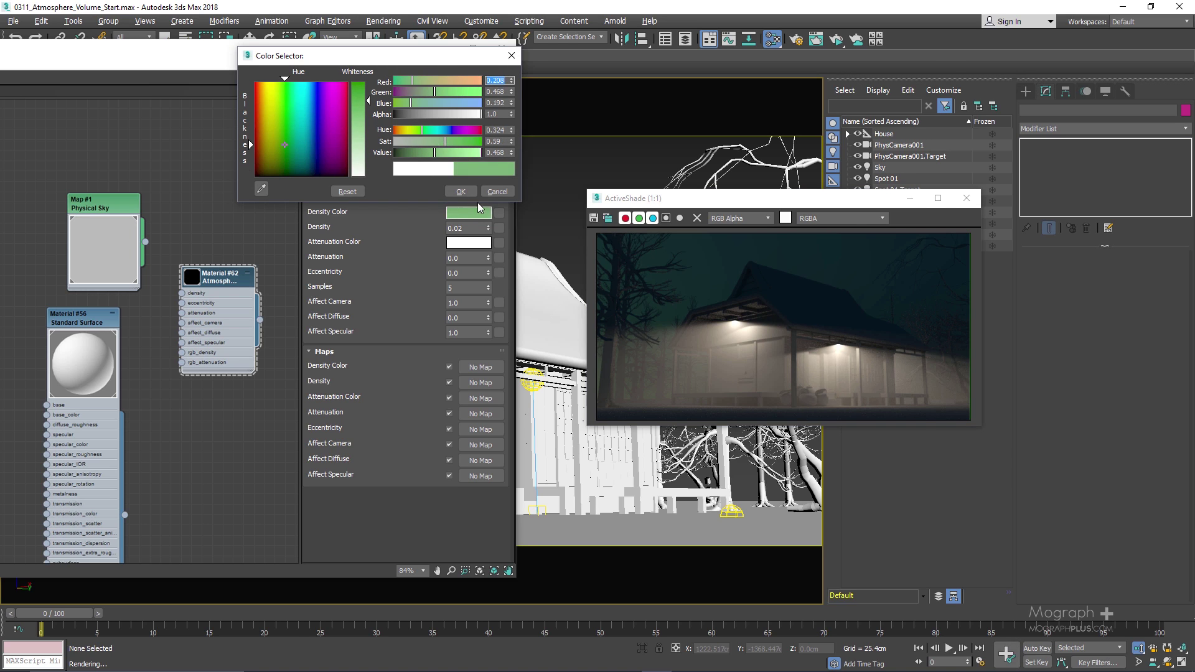
pyautogui.click(460, 192)
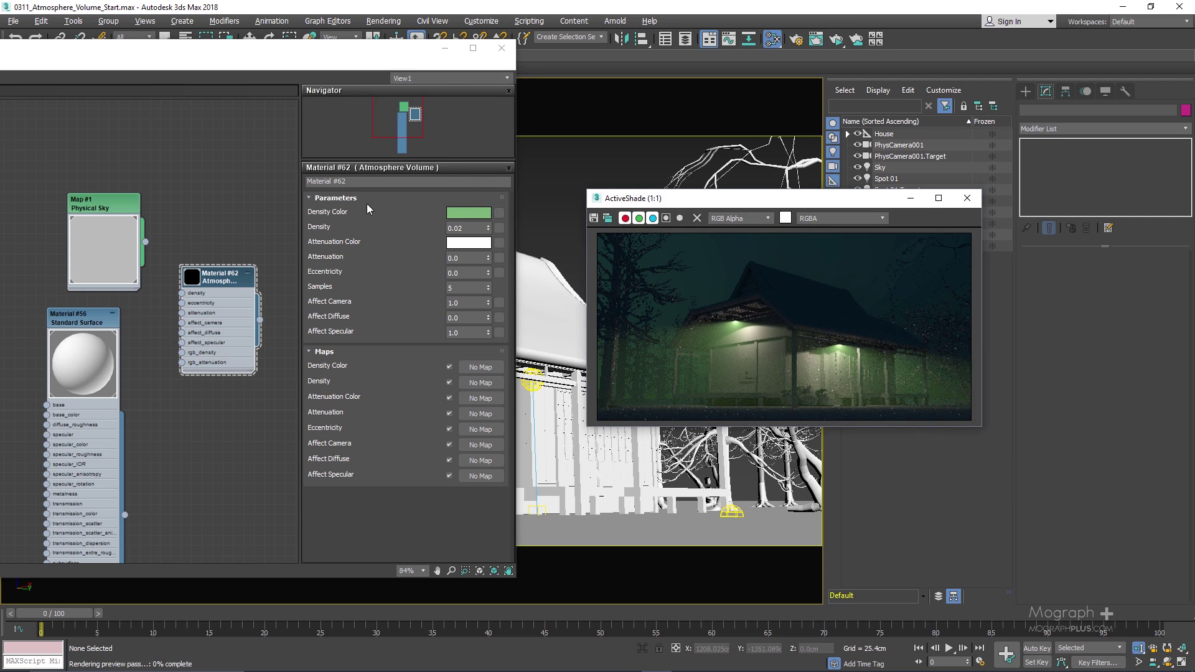
# Mute the green density color to saturation 0.288 and value 0.252
pyautogui.click(461, 213)
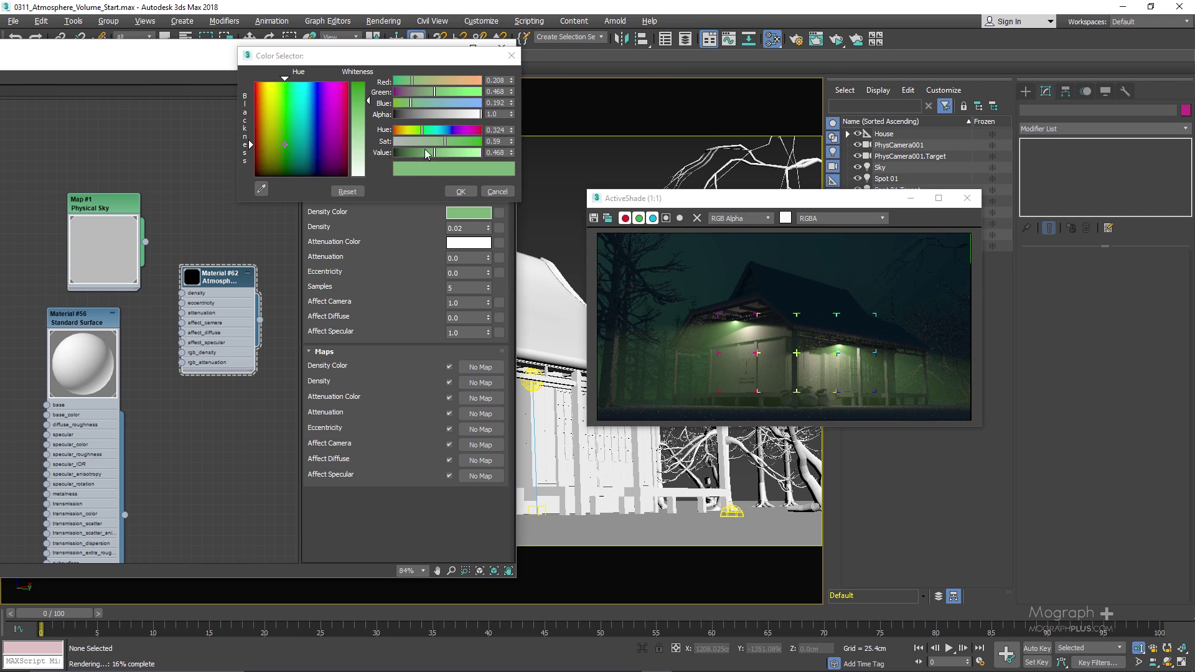
pyautogui.moveTo(419, 152); pyautogui.dragTo(415, 152)
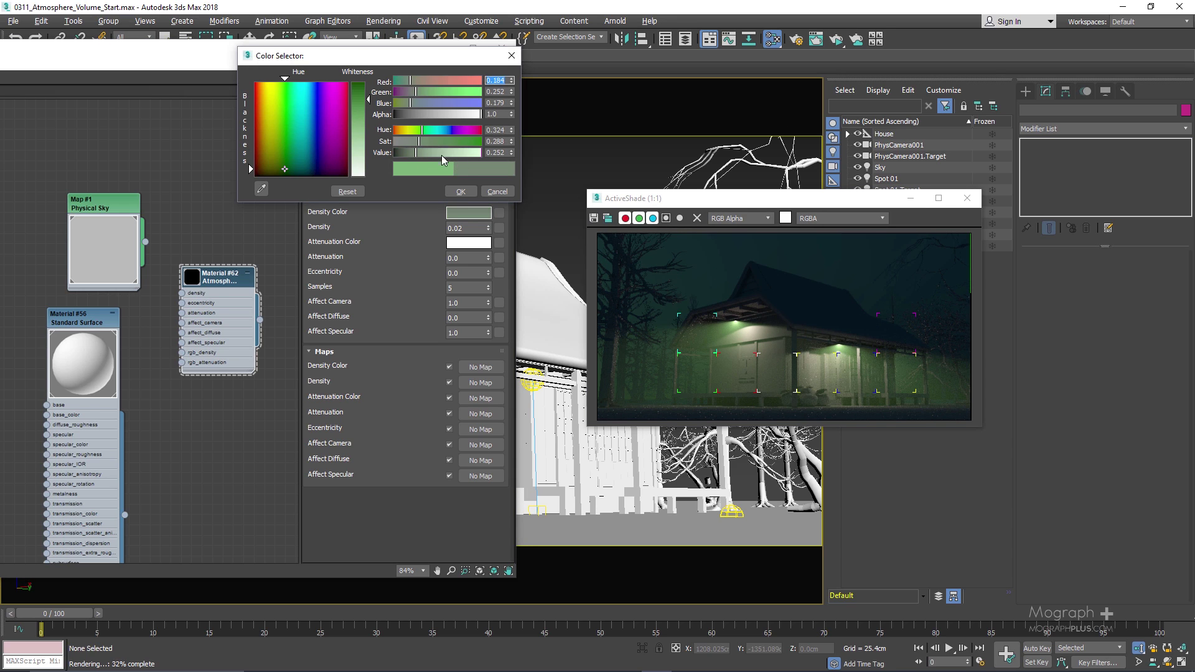
pyautogui.click(459, 191)
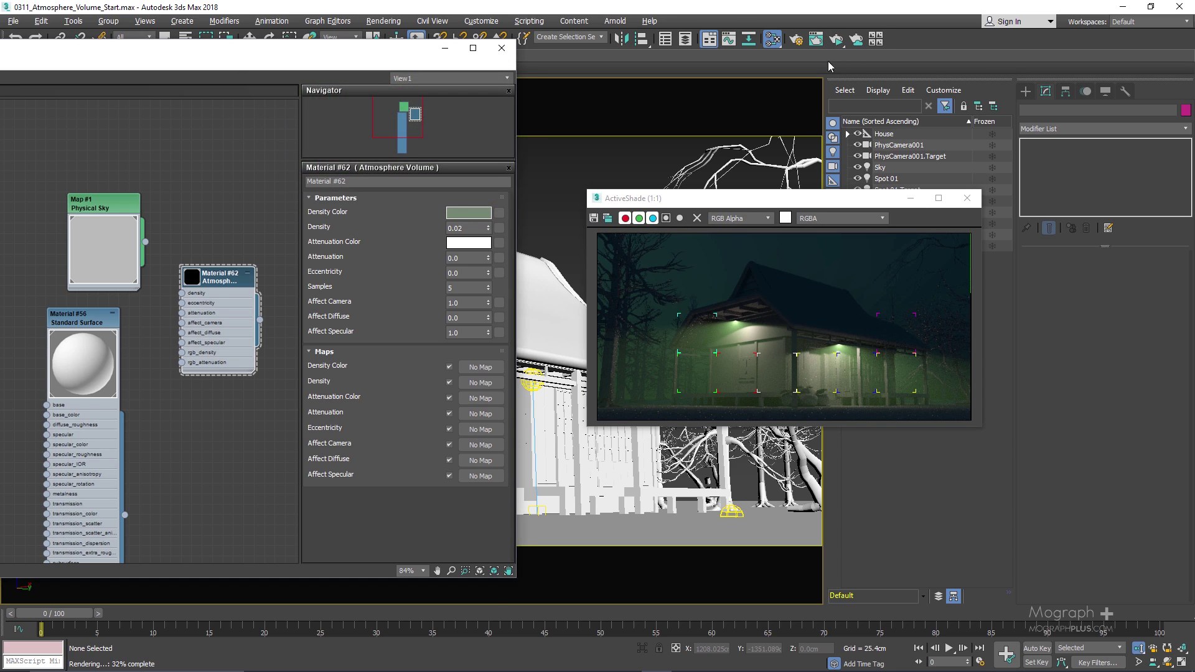
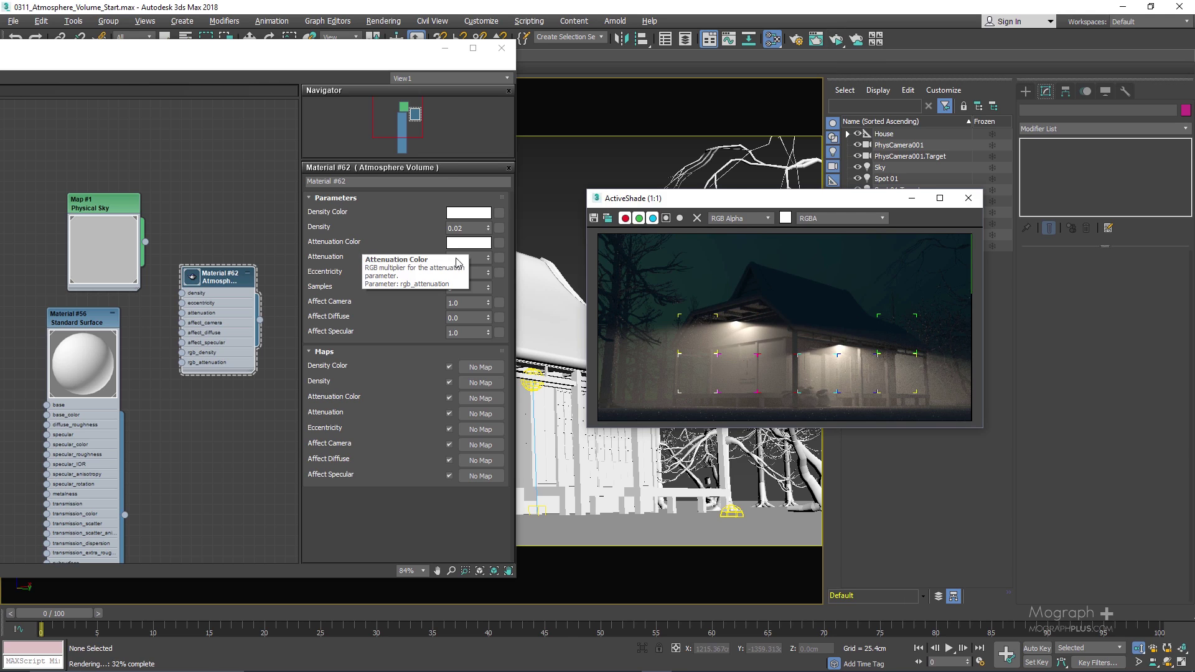
# Set the Atmosphere Volume's attenuation to 0.3 and rerun the ActiveShade render
pyautogui.click(470, 259)
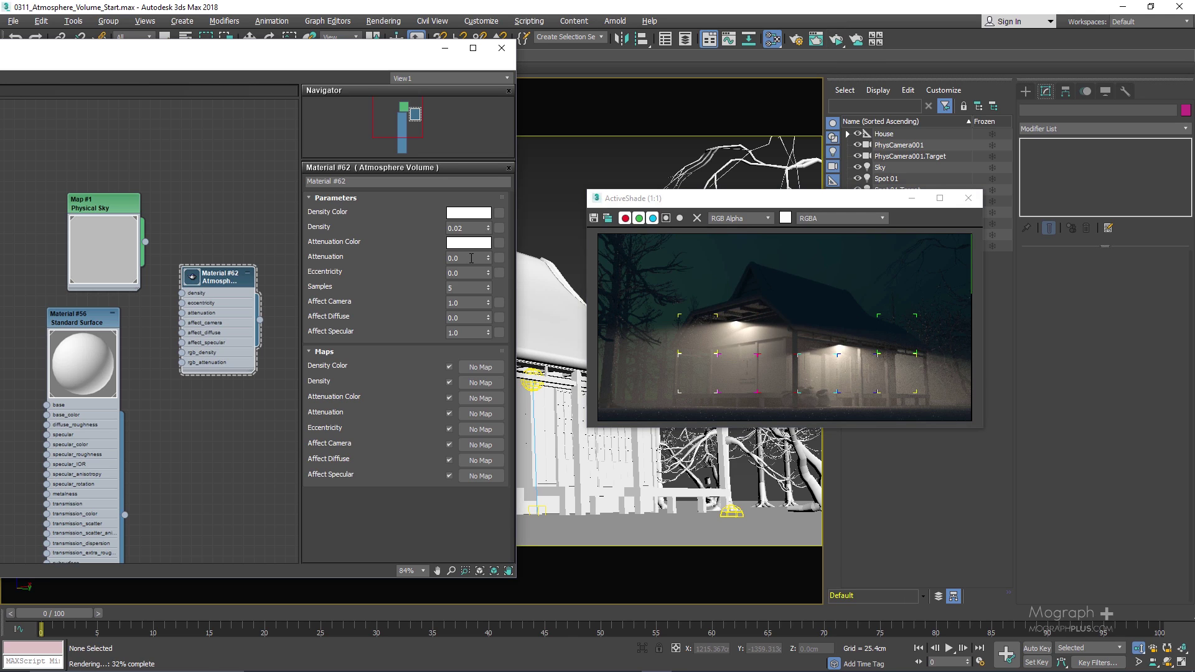
pyautogui.click(474, 259)
pyautogui.press('BackSpace')
pyautogui.write('3')
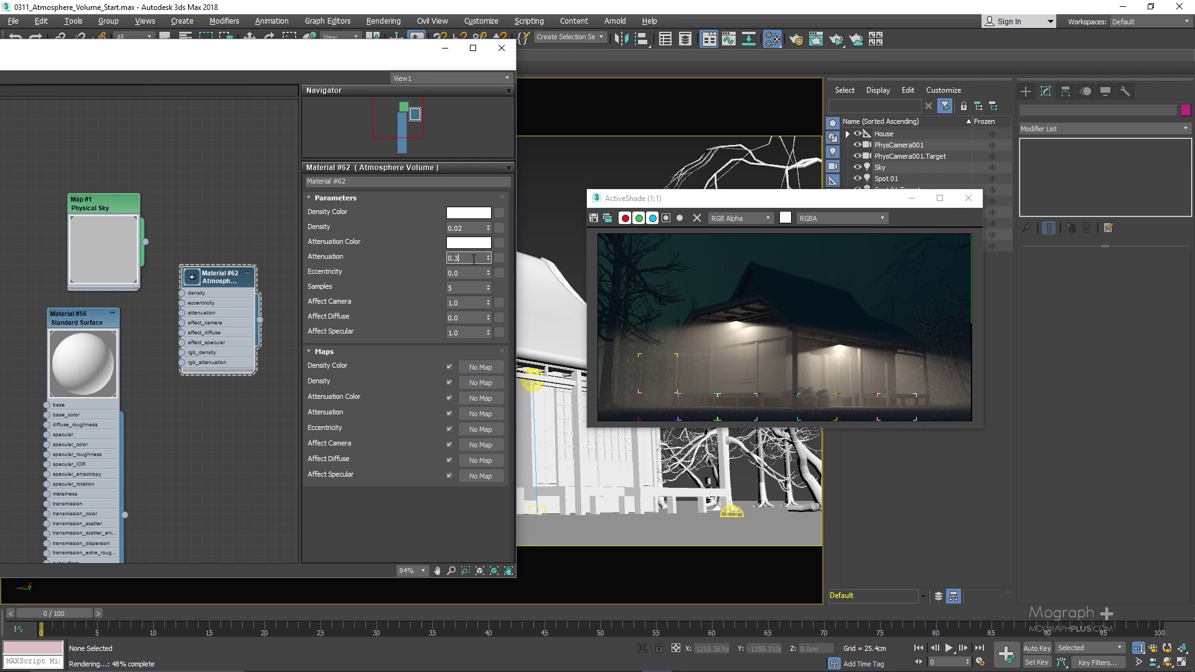
pyautogui.press('Return')
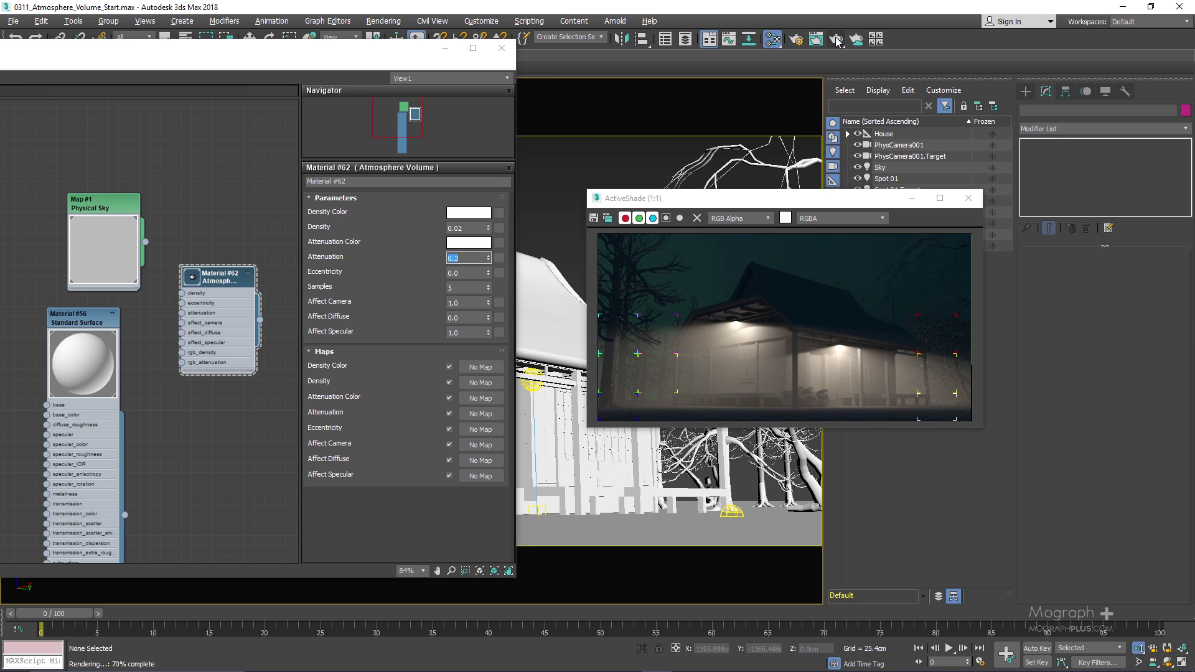
pyautogui.click(837, 41)
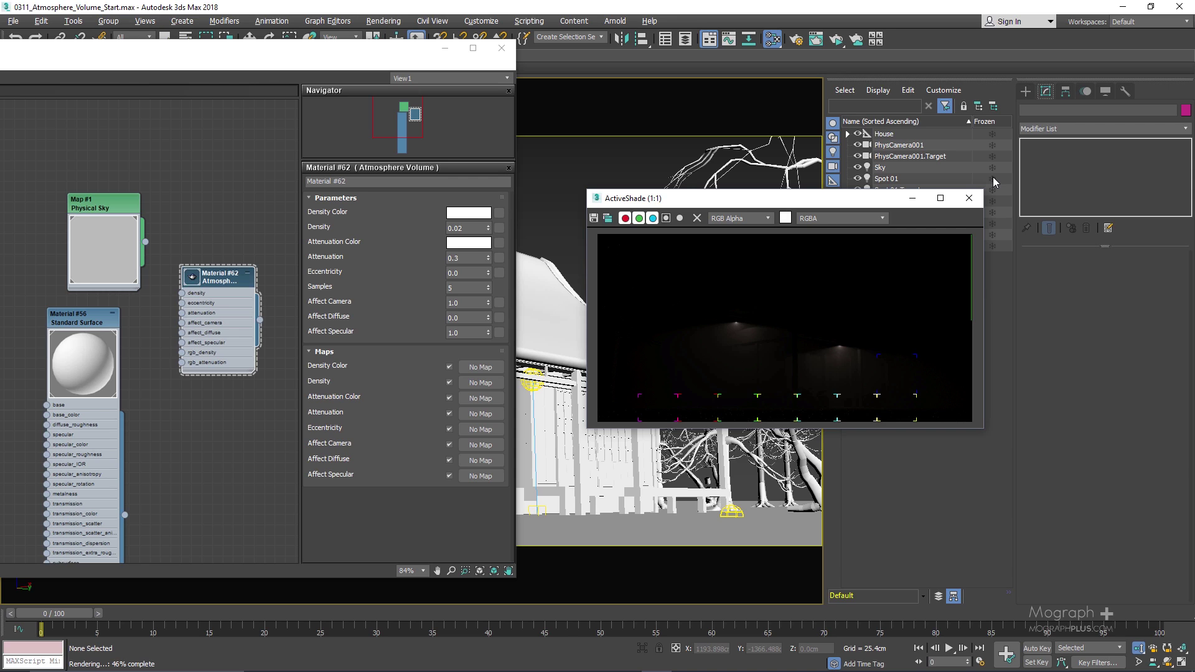
# Lower the Atmosphere Volume's attenuation to 0.1 and update the ActiveShade render
pyautogui.click(475, 258)
pyautogui.press('BackSpace')
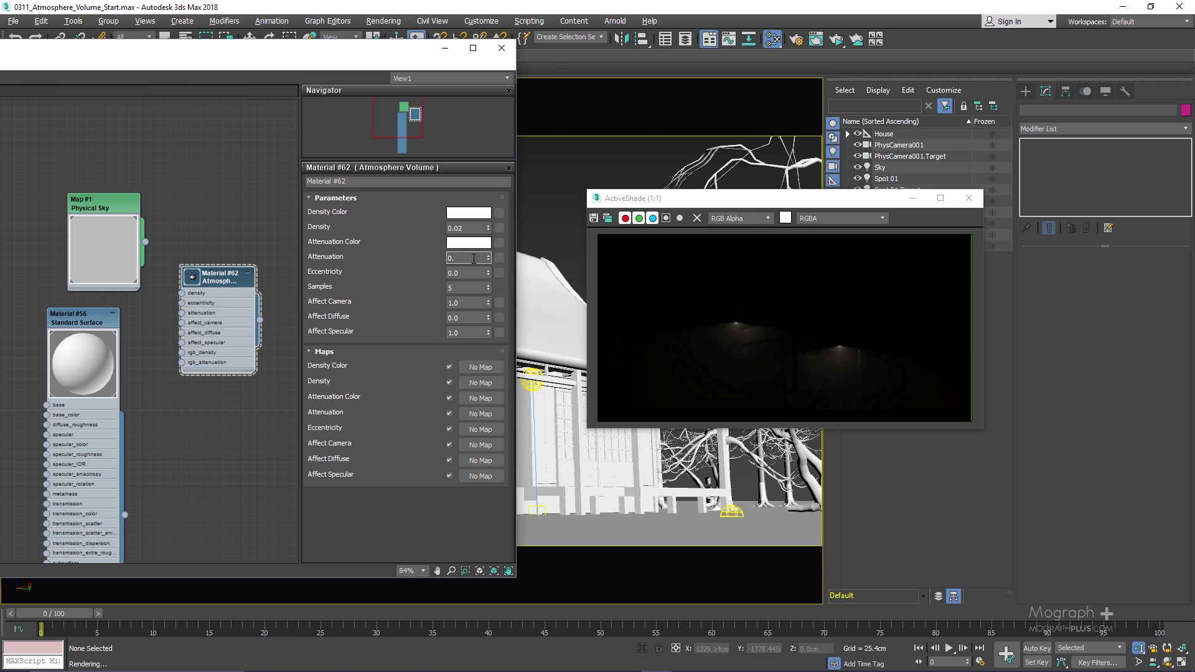
pyautogui.write('1')
pyautogui.press('Return')
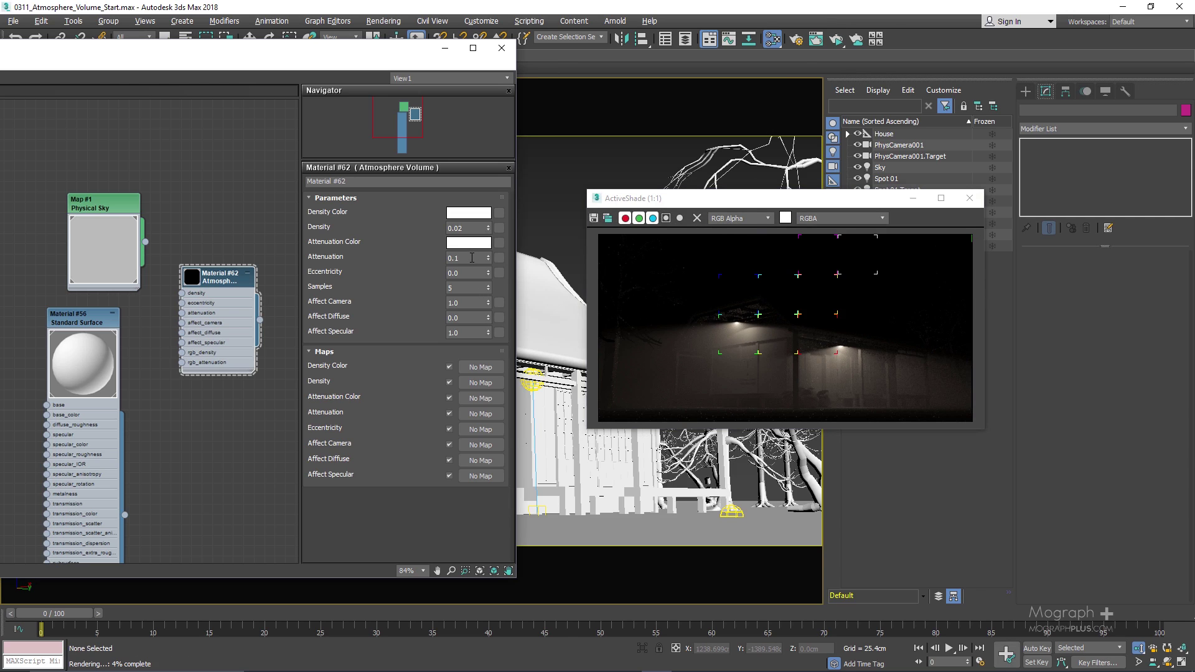
# Return the Atmosphere Volume's attenuation to 0.0 and refresh the ActiveShade render
pyautogui.doubleClick(472, 258)
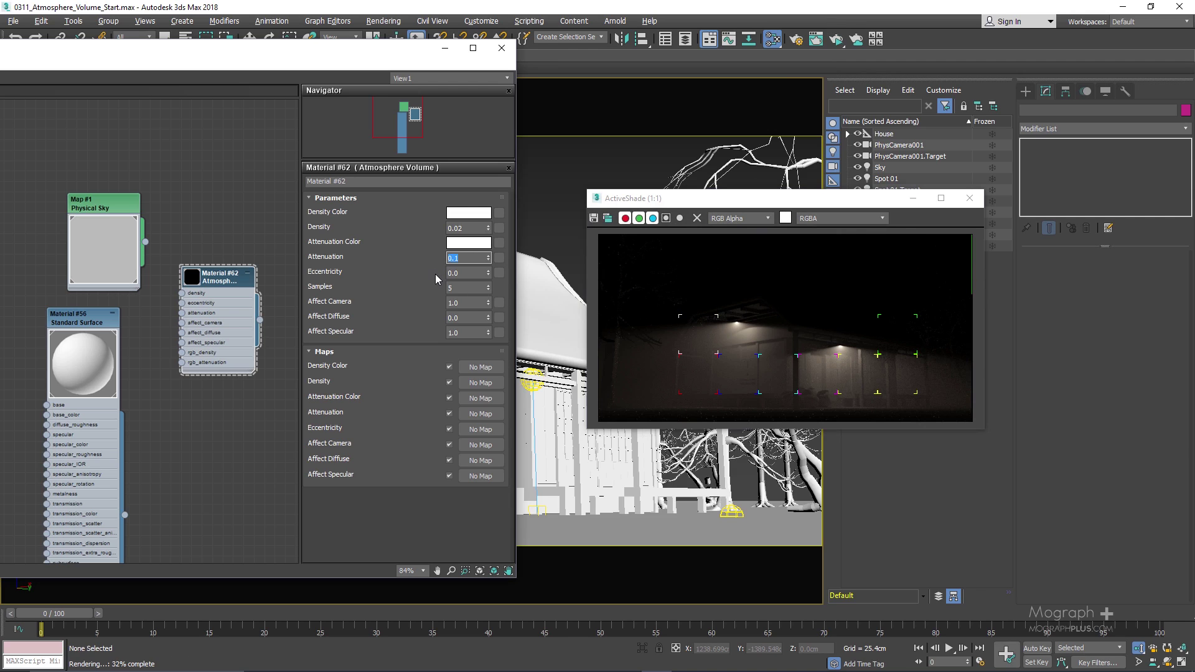
pyautogui.write('0')
pyautogui.press('Return')
pyautogui.click(801, 80)
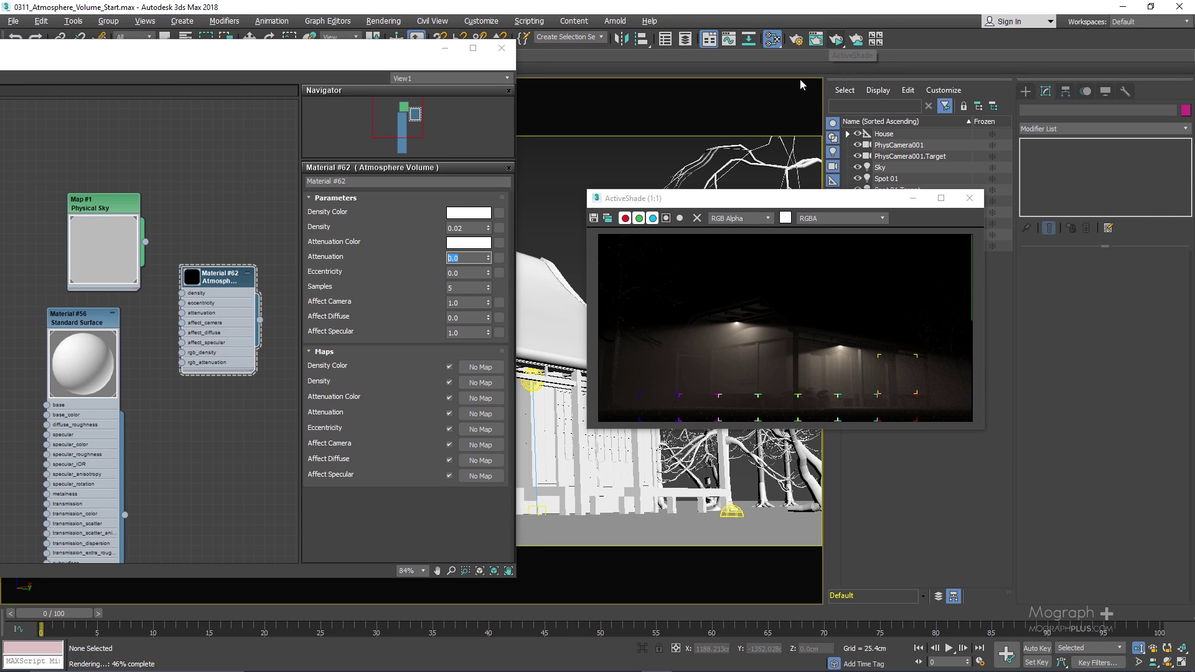
pyautogui.click(581, 226)
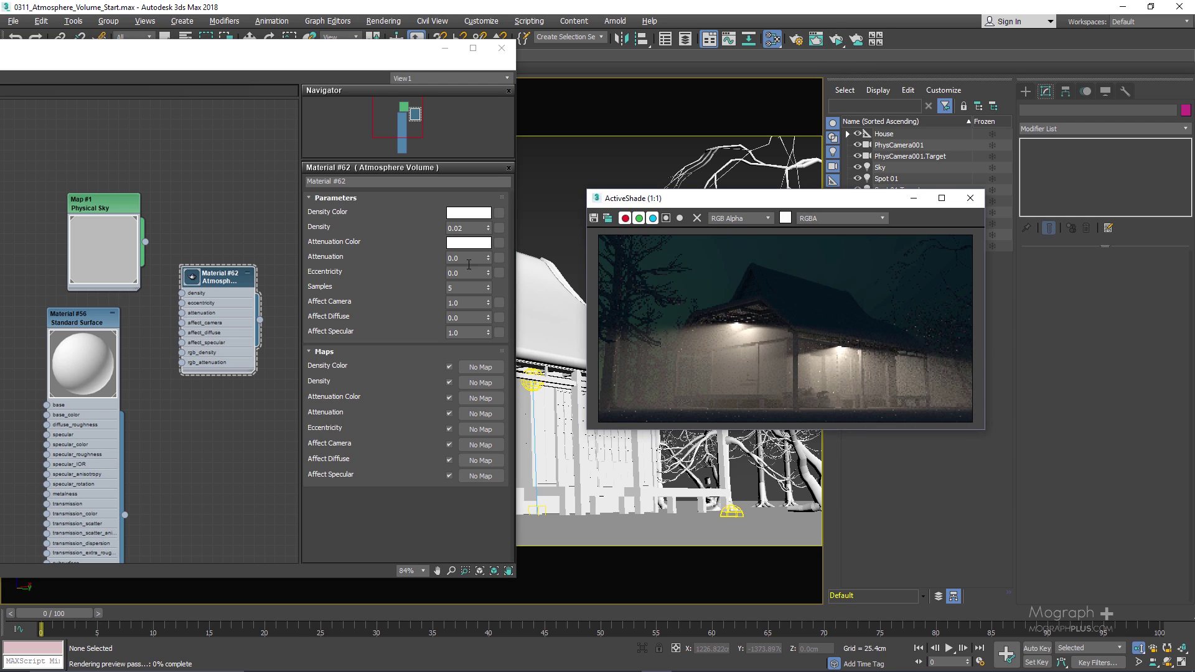
# Set the Atmosphere Volume's attenuation to 0.05 and rerender in ActiveShade
pyautogui.click(471, 257)
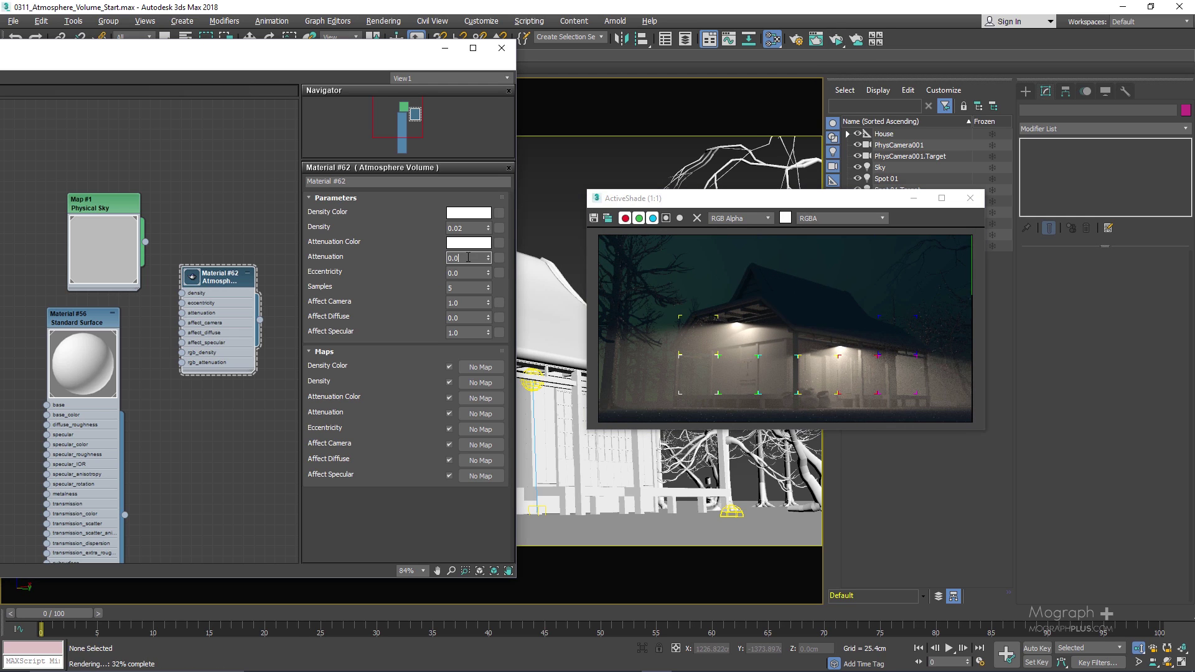
pyautogui.write('5')
pyautogui.press('Return')
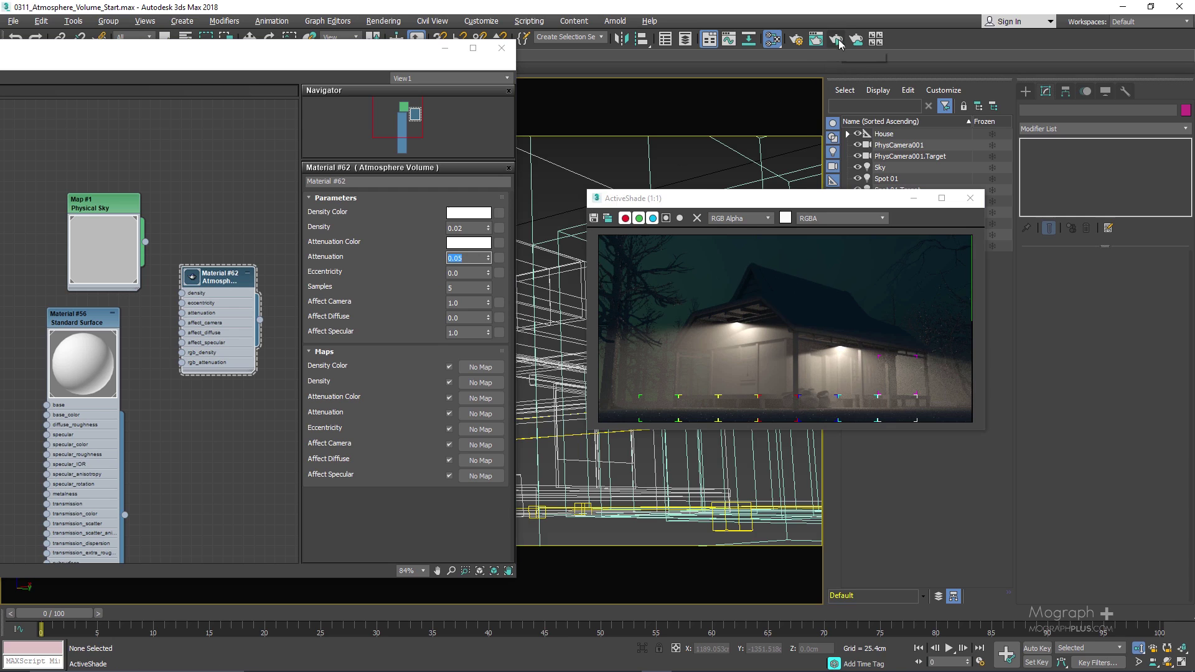
pyautogui.click(724, 178)
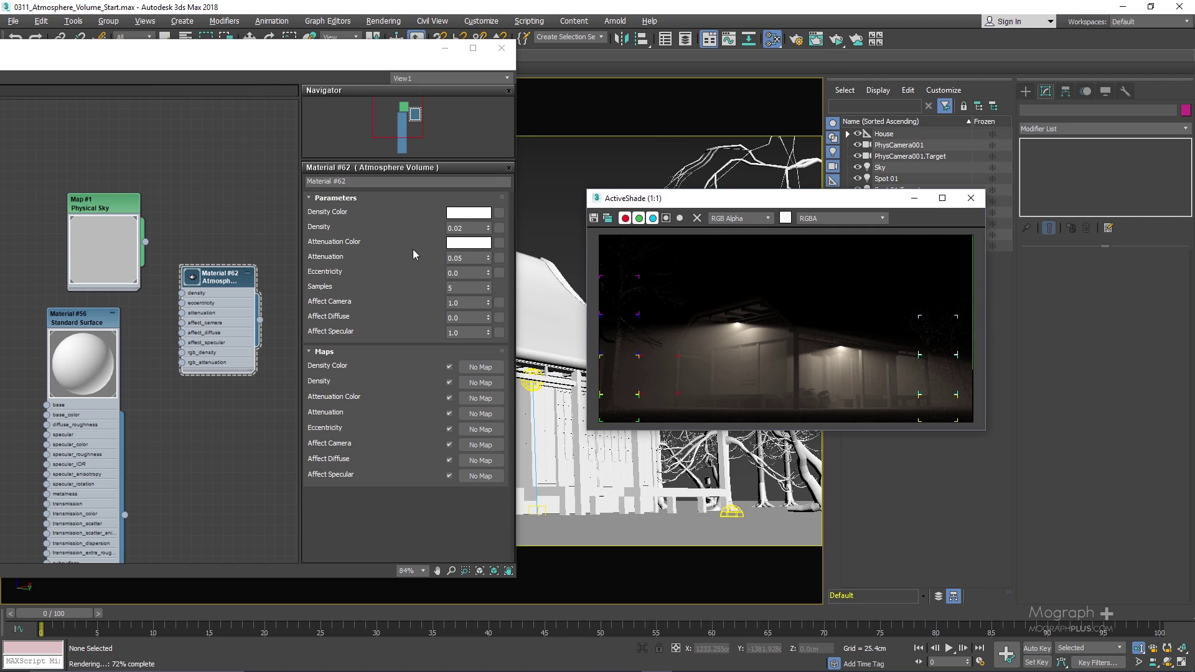
# Set the attenuation color to blue with red 0.007, green 0.0 and blue 1.0, and update the ActiveShade render
pyautogui.click(468, 242)
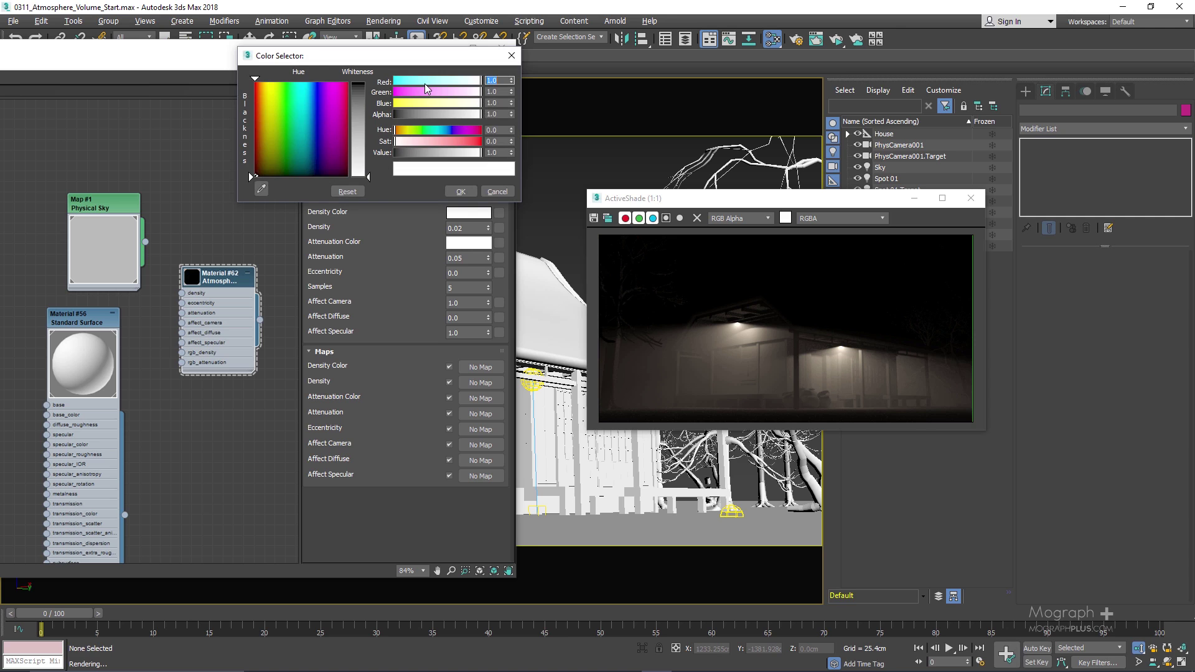
pyautogui.moveTo(424, 83); pyautogui.dragTo(394, 92)
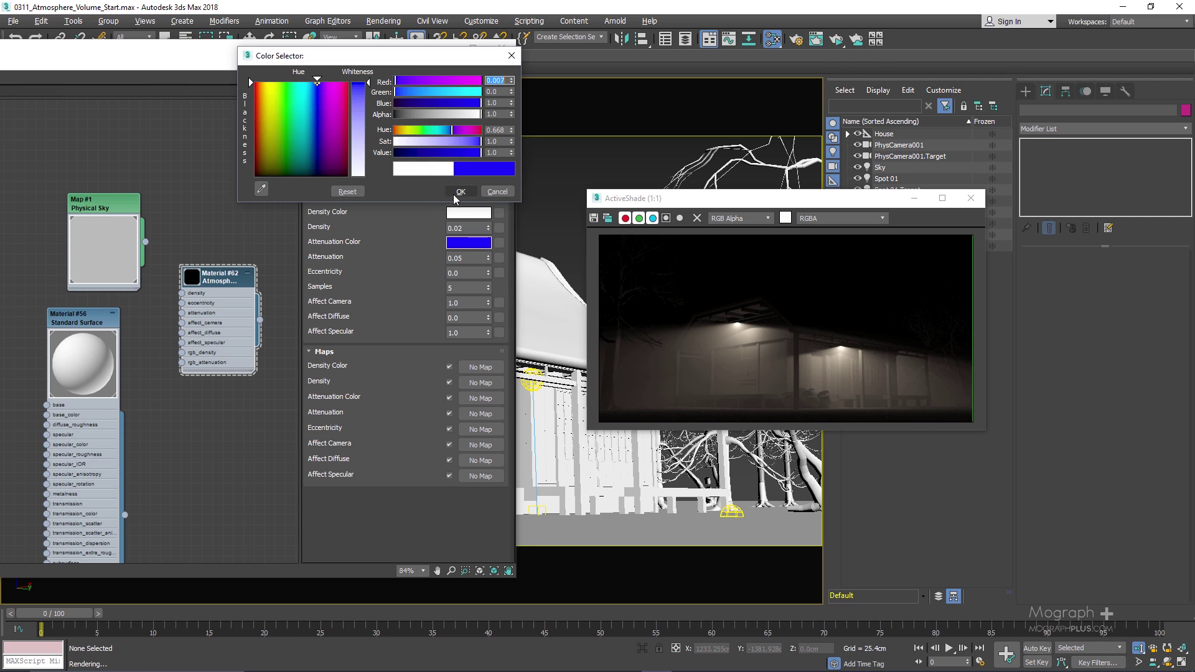
pyautogui.click(461, 191)
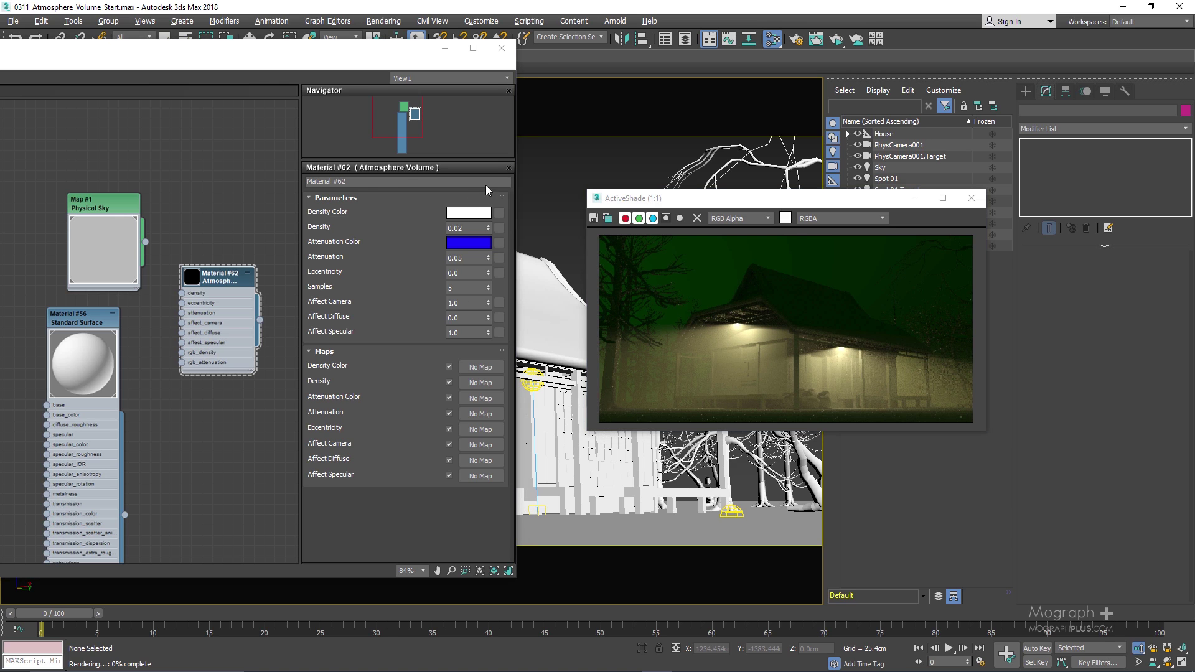
# Change the attenuation color to pure red with red 1.0, green 0.0 and blue 0.0, and rerun ActiveShade
pyautogui.click(469, 242)
pyautogui.moveTo(463, 81); pyautogui.dragTo(394, 102)
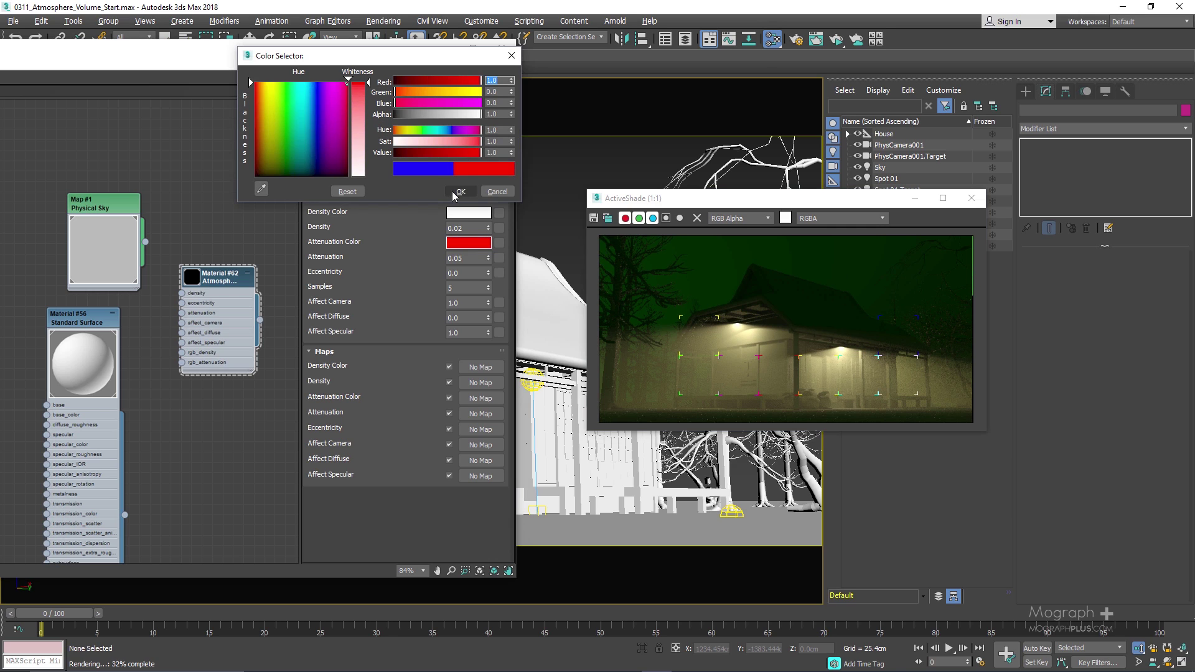
pyautogui.click(460, 192)
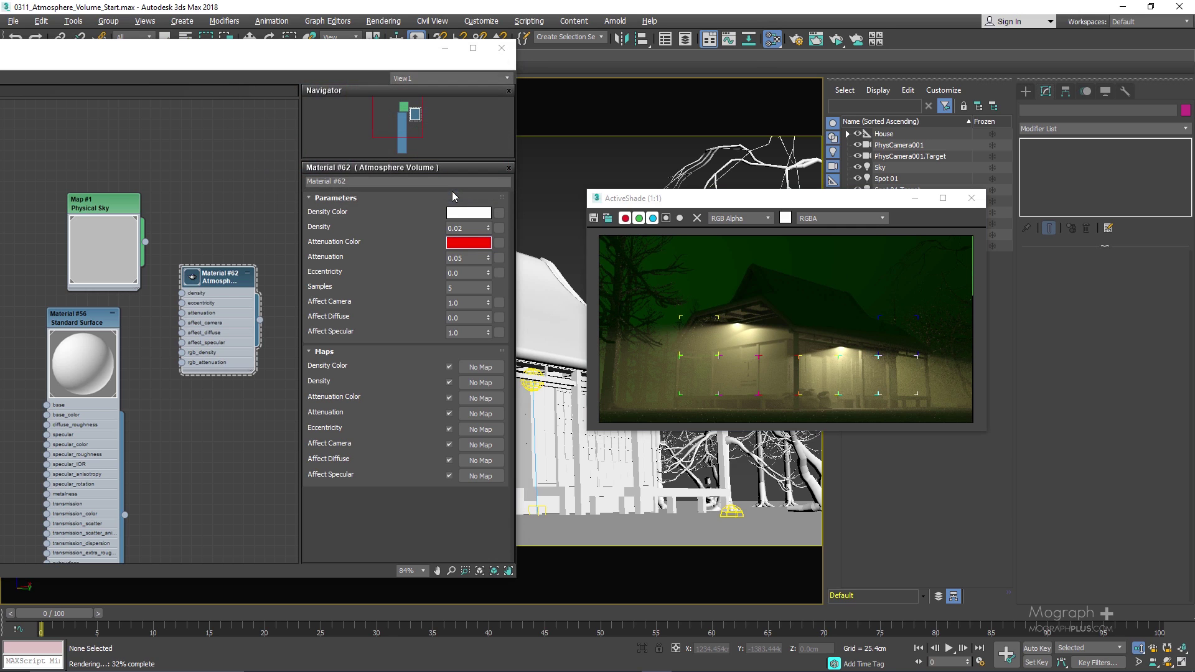
pyautogui.click(836, 40)
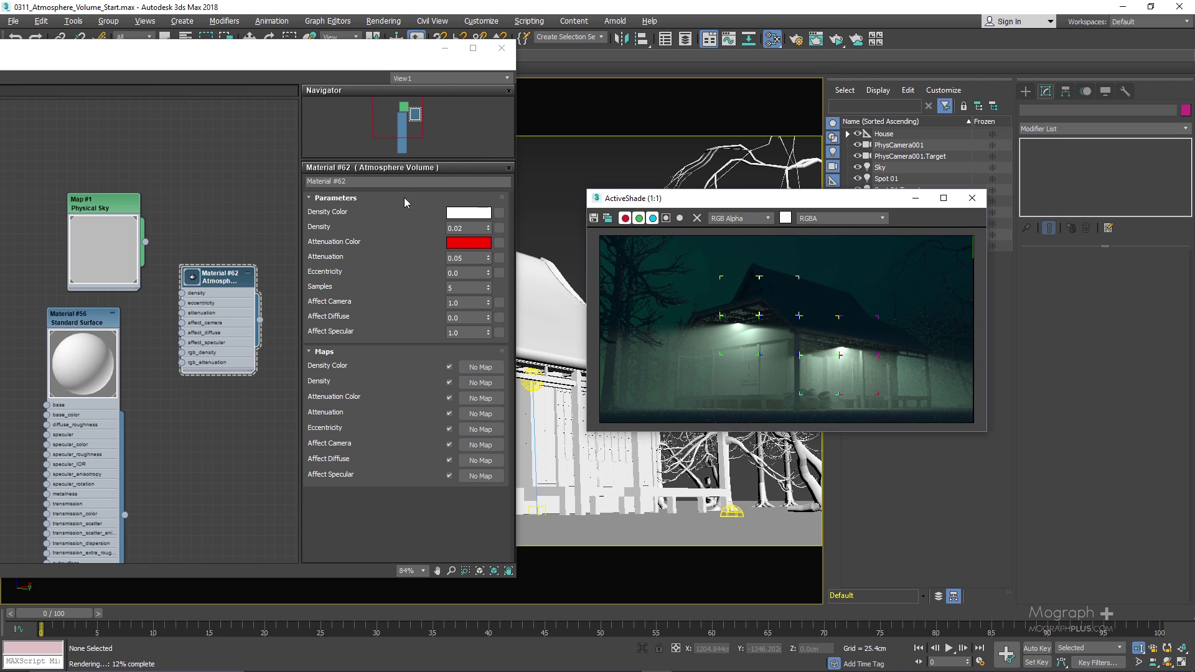
# Restore the attenuation color to white with saturation 0.0 and value 1.0
pyautogui.click(461, 249)
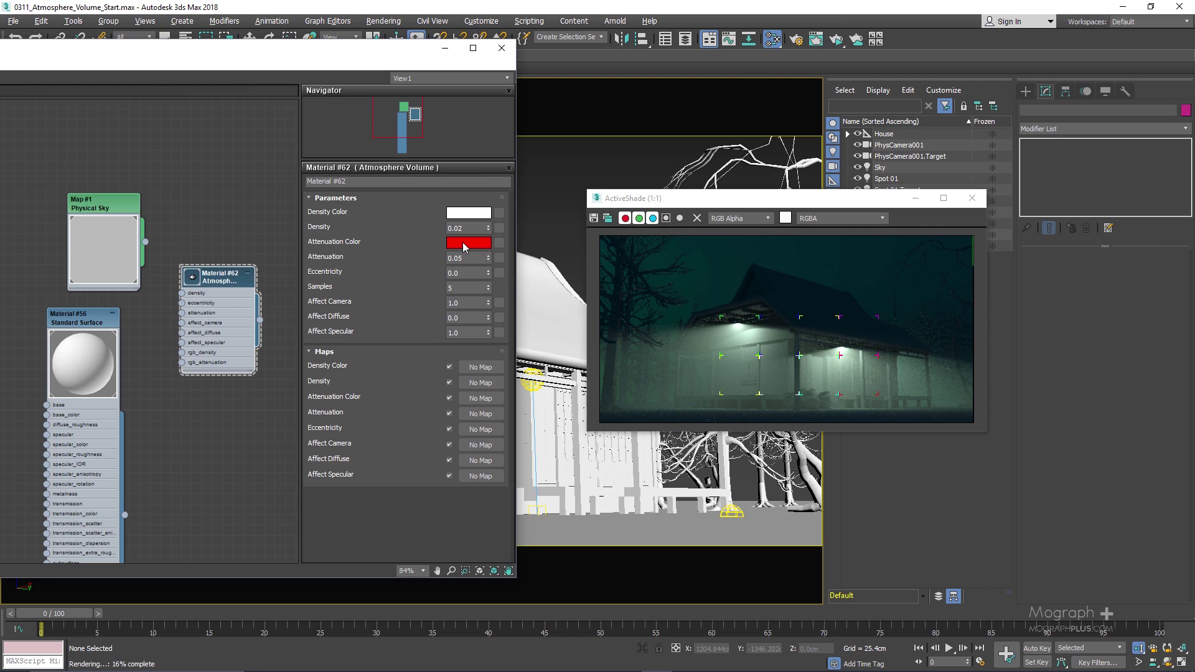
pyautogui.click(461, 242)
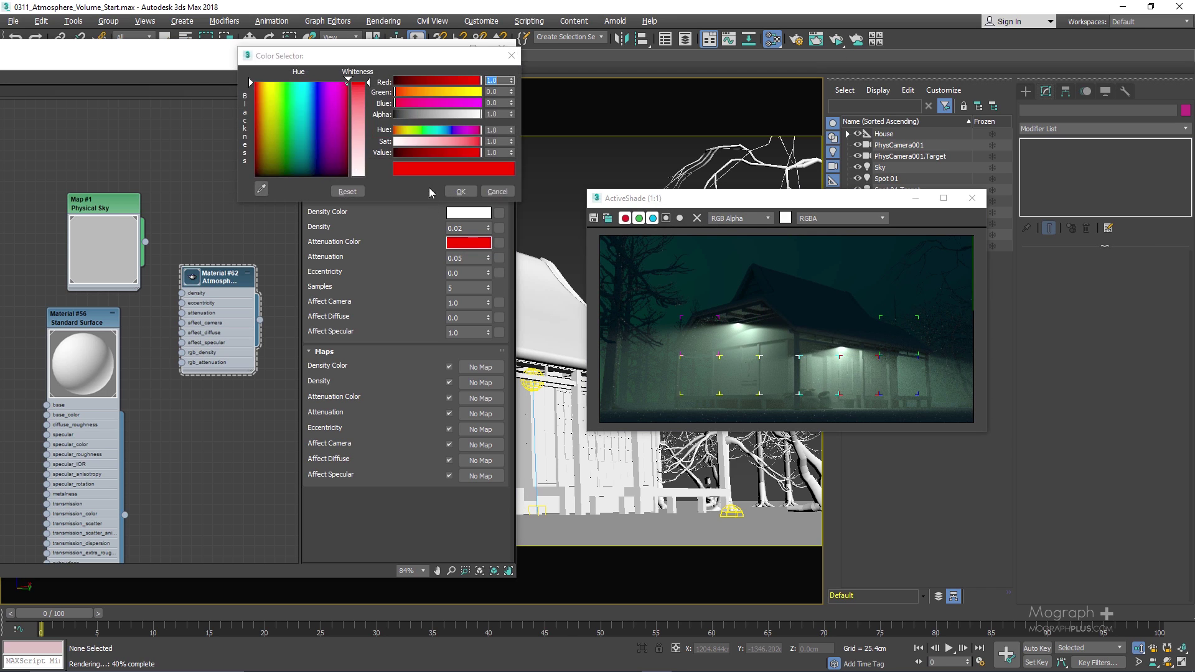
pyautogui.moveTo(364, 148); pyautogui.dragTo(360, 175)
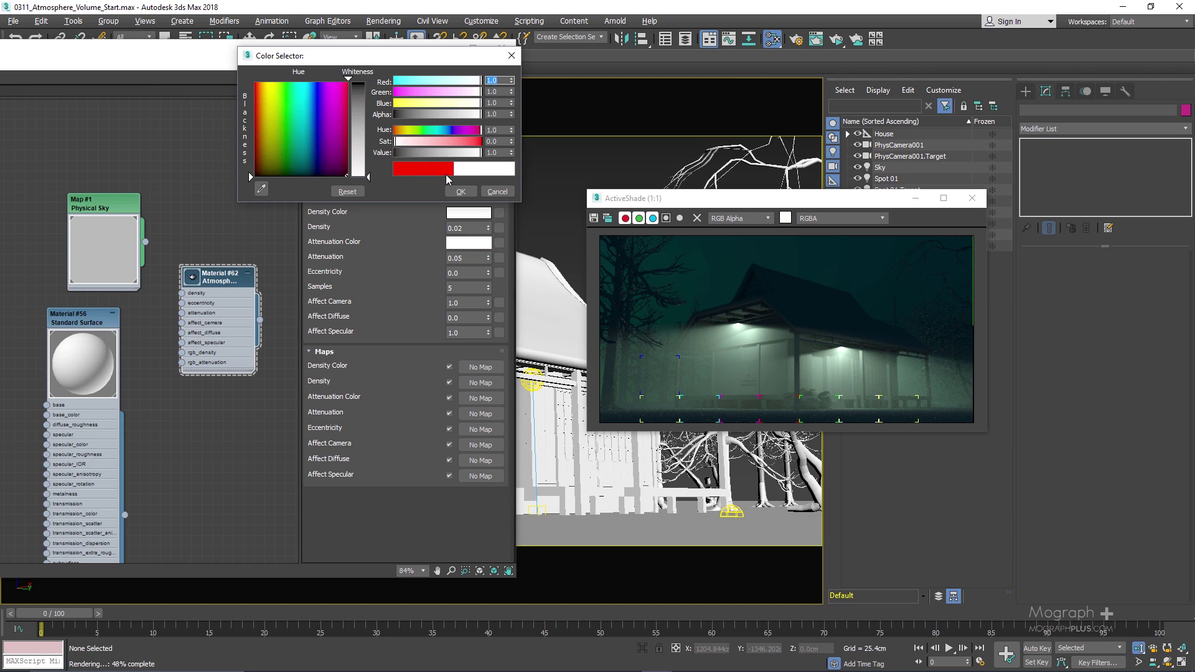
pyautogui.click(461, 191)
# Reset the Atmosphere Volume's attenuation to 0.0 and rerun the ActiveShade render
pyautogui.doubleClick(460, 258)
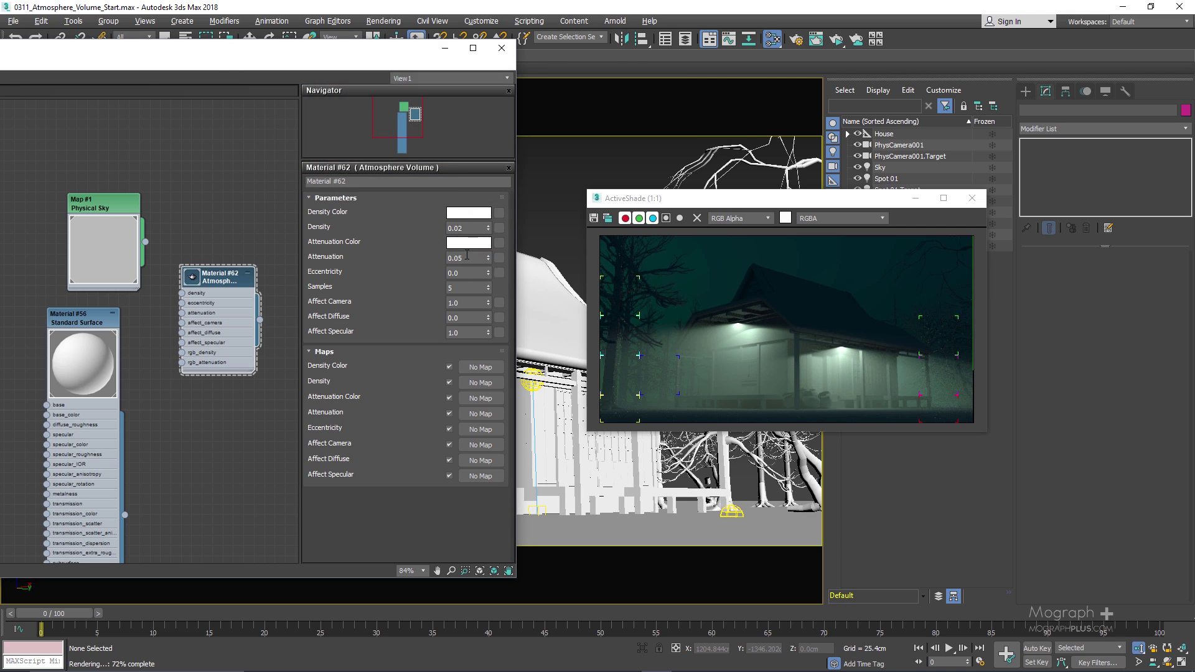
pyautogui.write('0')
pyautogui.press('Return')
pyautogui.click(826, 51)
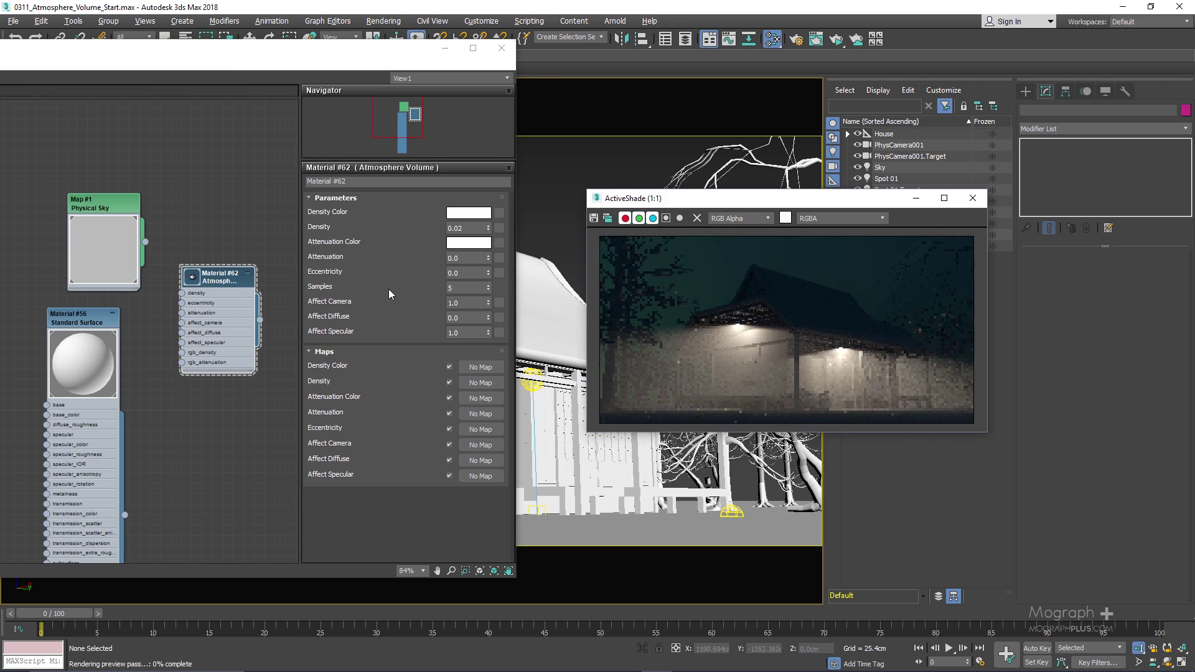
# Set the Atmosphere Volume's eccentricity to 0.5 and rerender in ActiveShade
pyautogui.moveTo(369, 276)
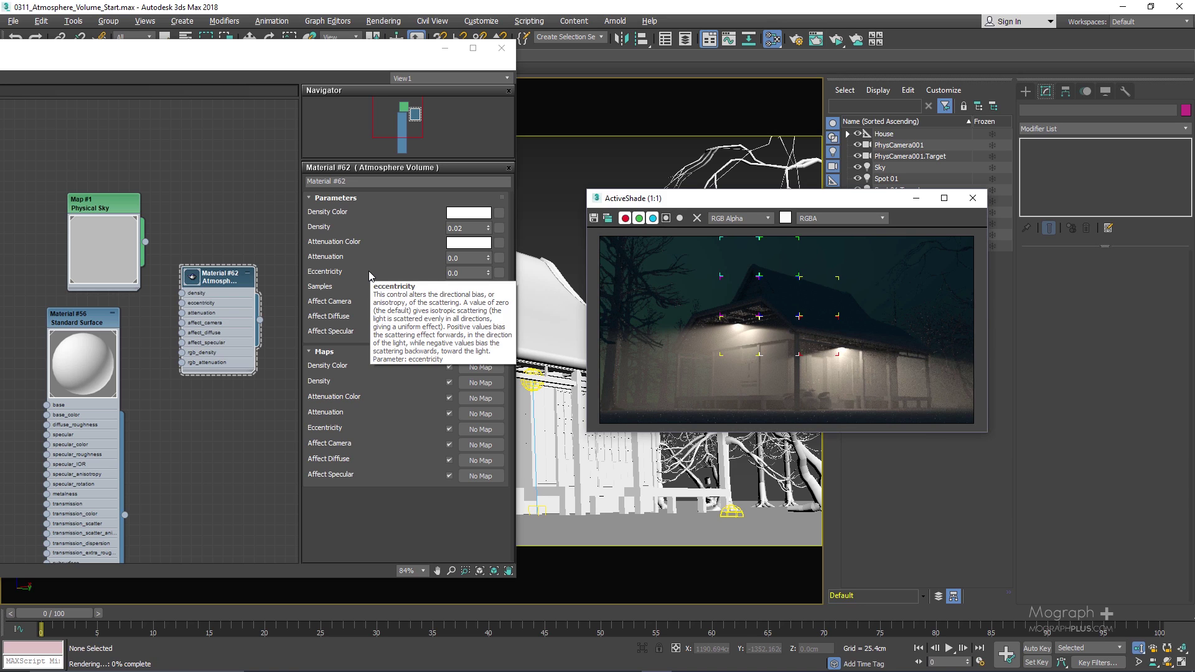
pyautogui.moveTo(340, 245)
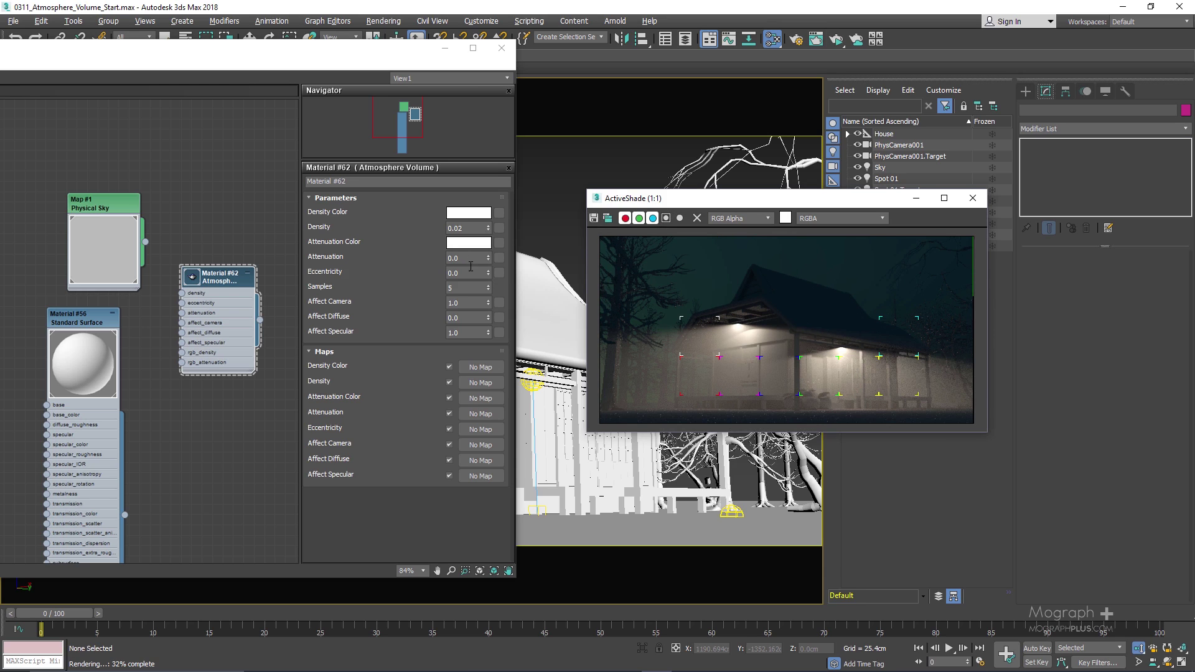
pyautogui.click(469, 272)
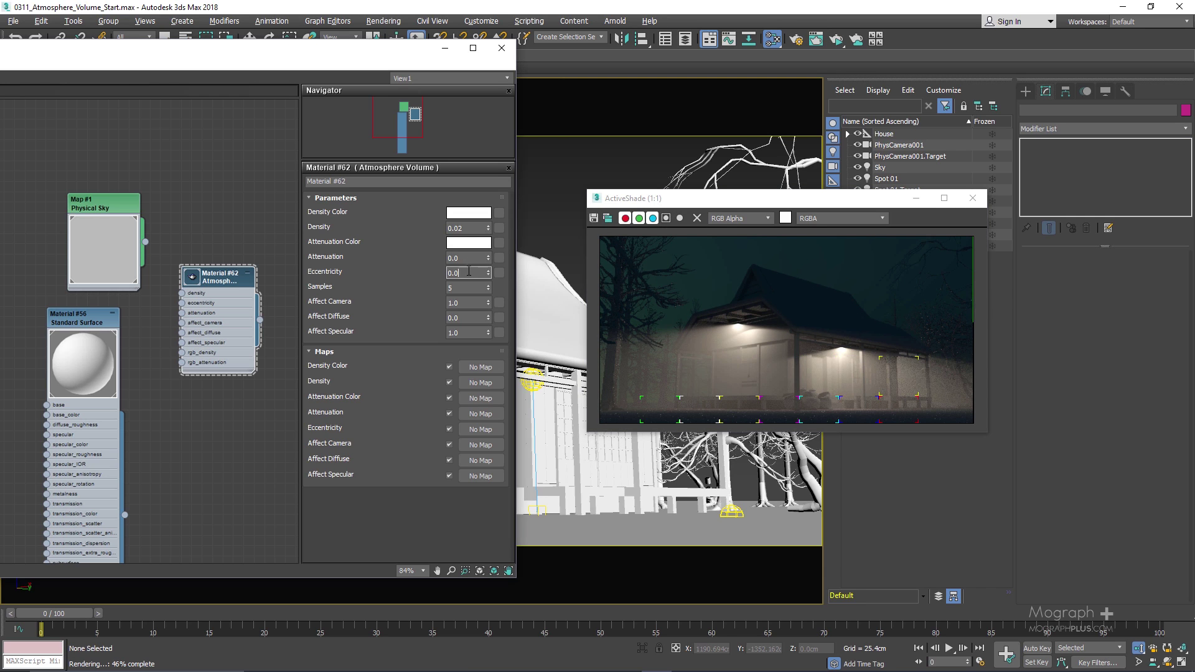
pyautogui.write('5')
pyautogui.press('Return')
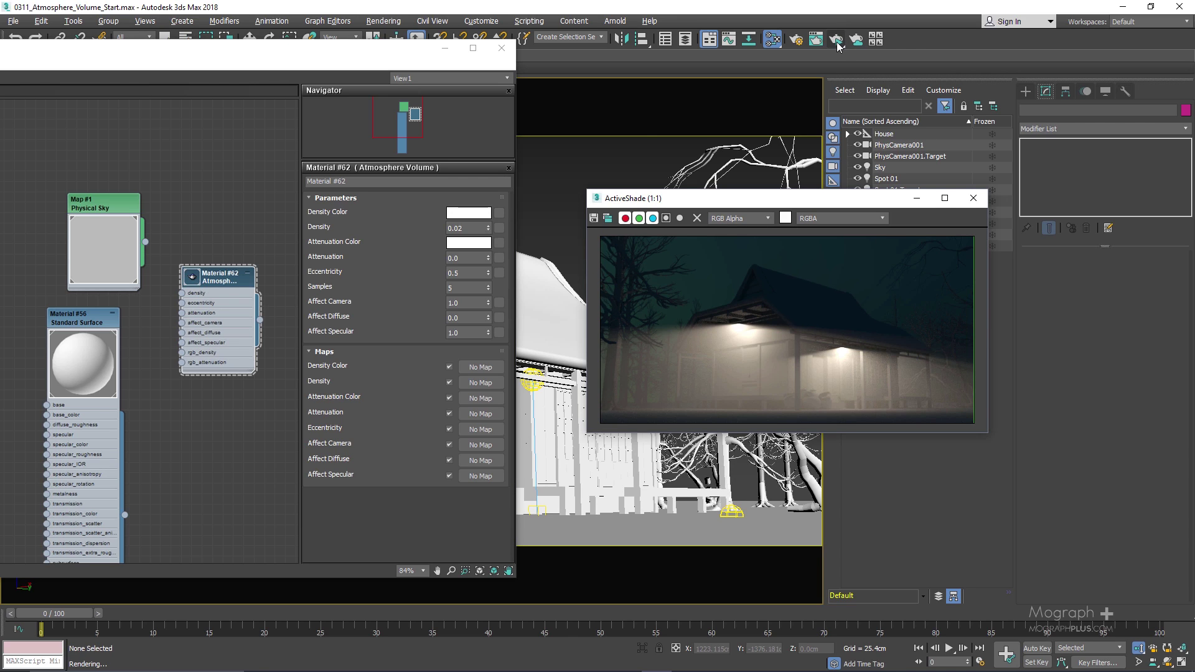
# Change the Atmosphere Volume's eccentricity to -0.5 and rerun the ActiveShade render
pyautogui.click(449, 273)
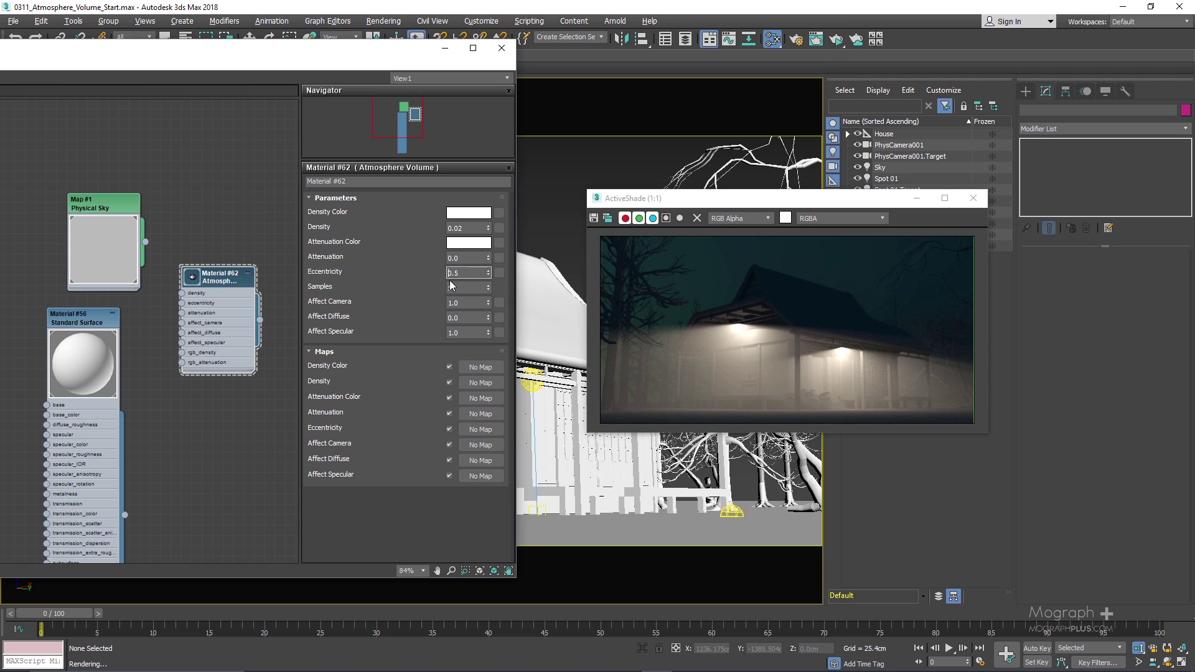
pyautogui.write('-')
pyautogui.press('Return')
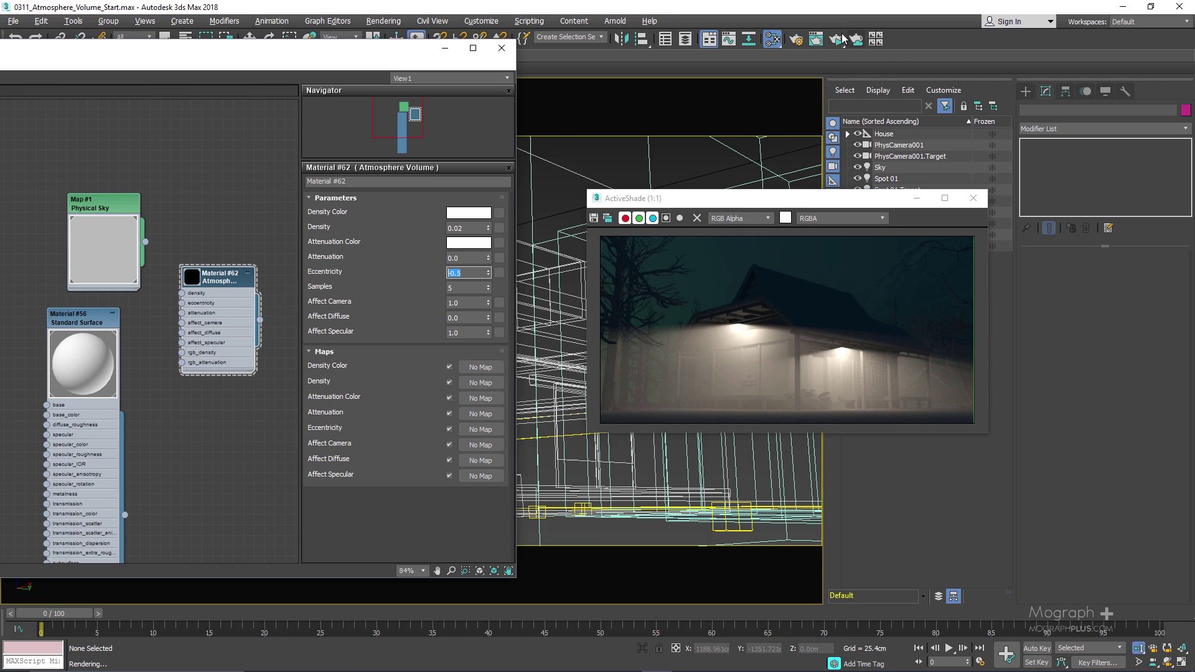
pyautogui.click(836, 38)
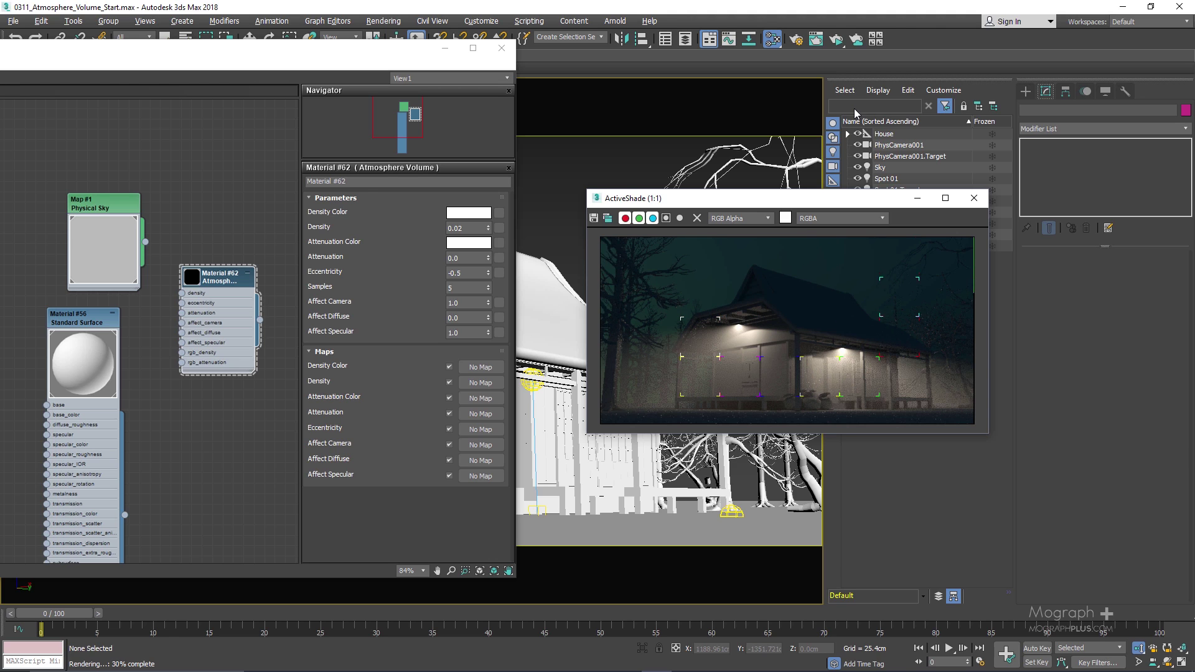
# Reset the eccentricity to 0.0, and set Affect Camera to 0.5 with an updated ActiveShade render
pyautogui.rightClick(488, 273)
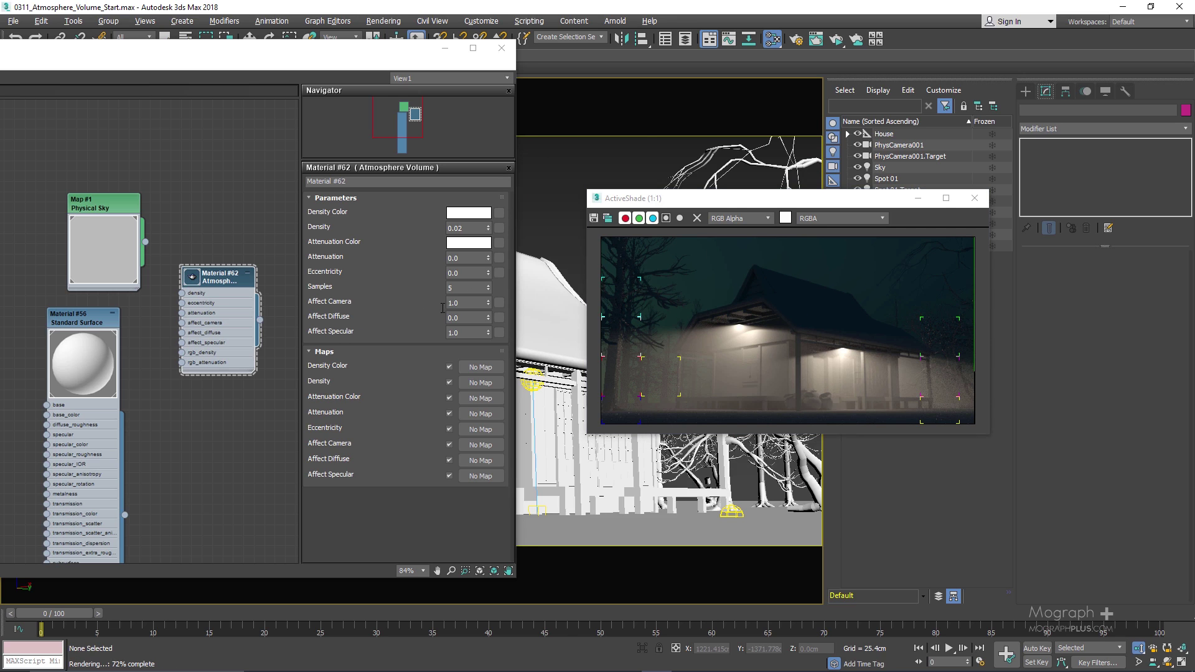
pyautogui.click(469, 302)
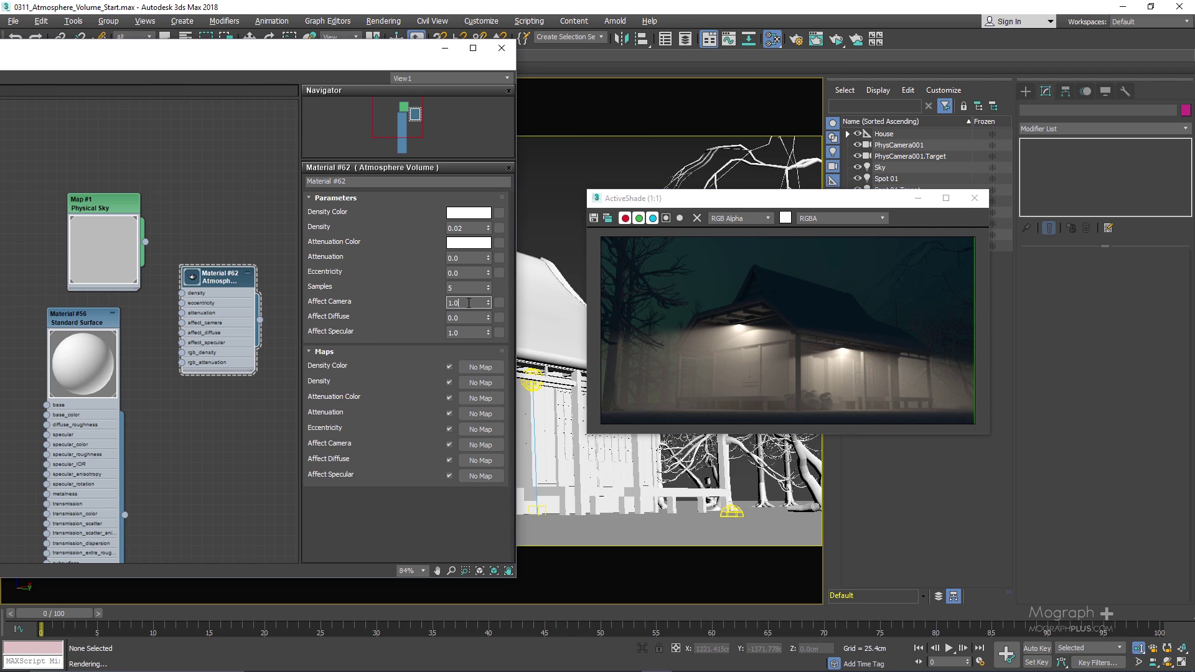
pyautogui.press('BackSpace')
pyautogui.write('5')
pyautogui.press('Return')
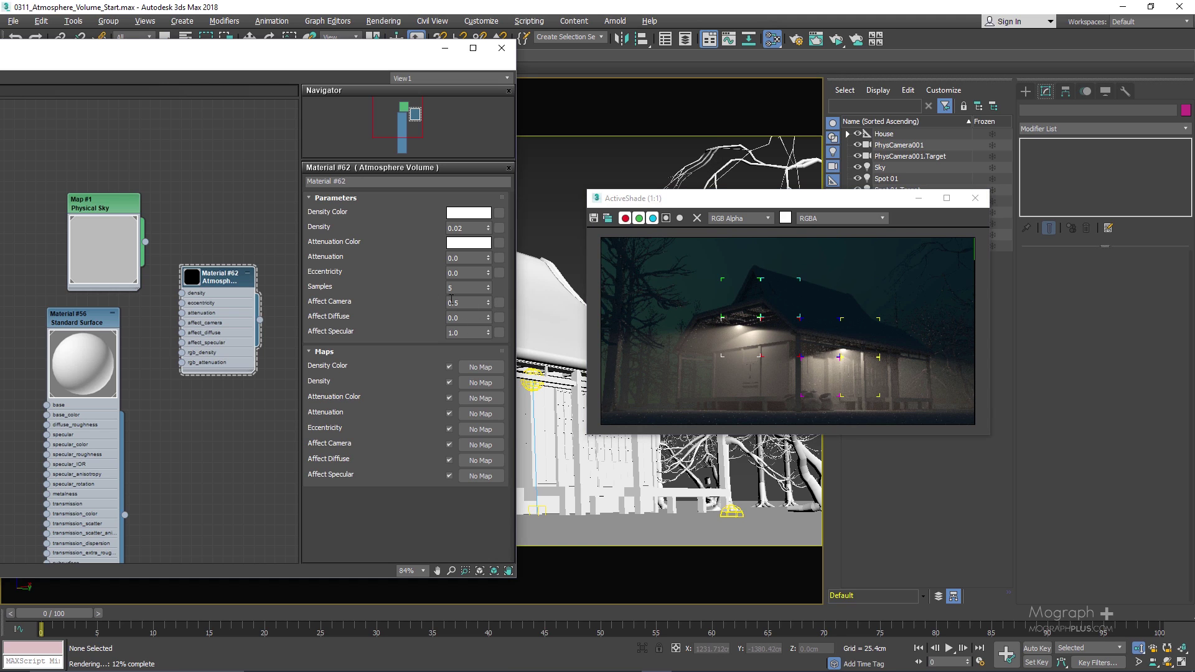
# Restore Affect Camera to 1.0, and clone the ActiveShade image into a separate window placed beside the render for comparison
pyautogui.click(473, 304)
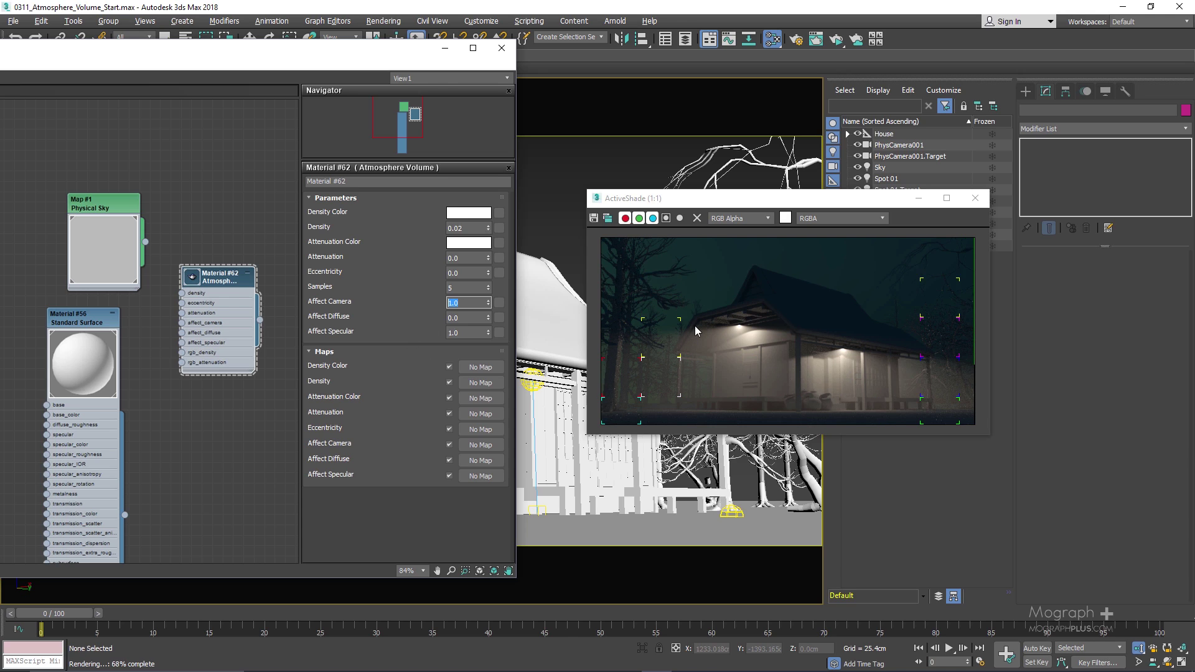
pyautogui.press('Tab')
pyautogui.click(608, 218)
pyautogui.moveTo(897, 236); pyautogui.dragTo(981, 357)
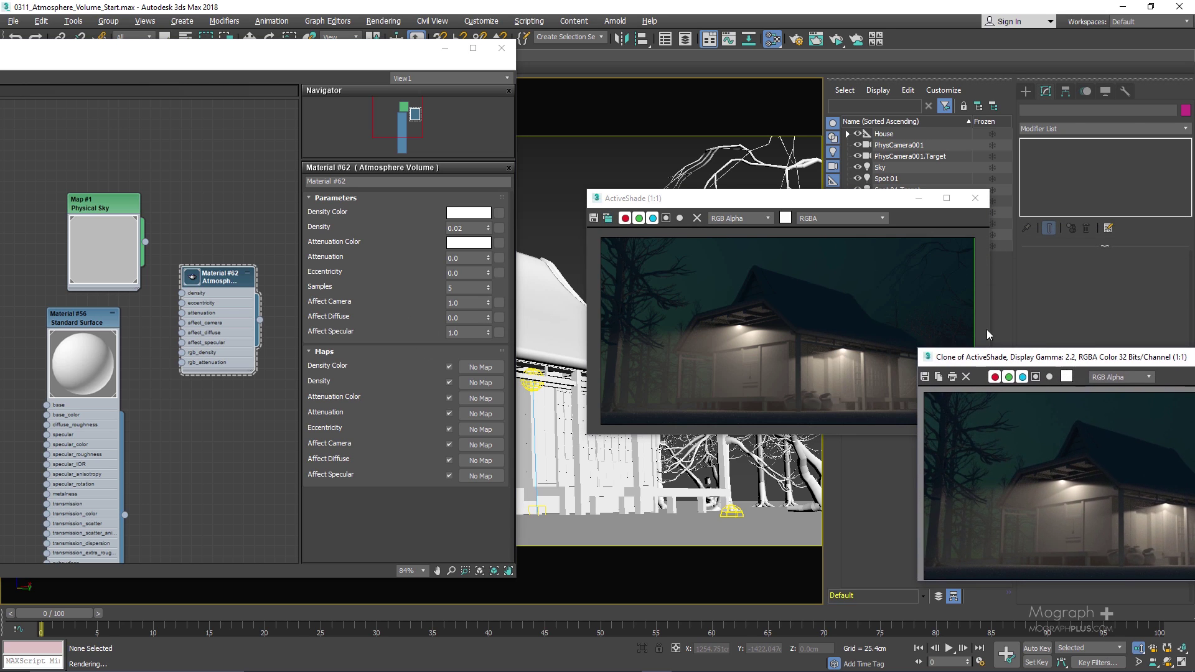
# Set the Atmosphere Volume's Affect Diffuse to 1.0 and rerun the ActiveShade render
pyautogui.doubleClick(461, 317)
pyautogui.write('1')
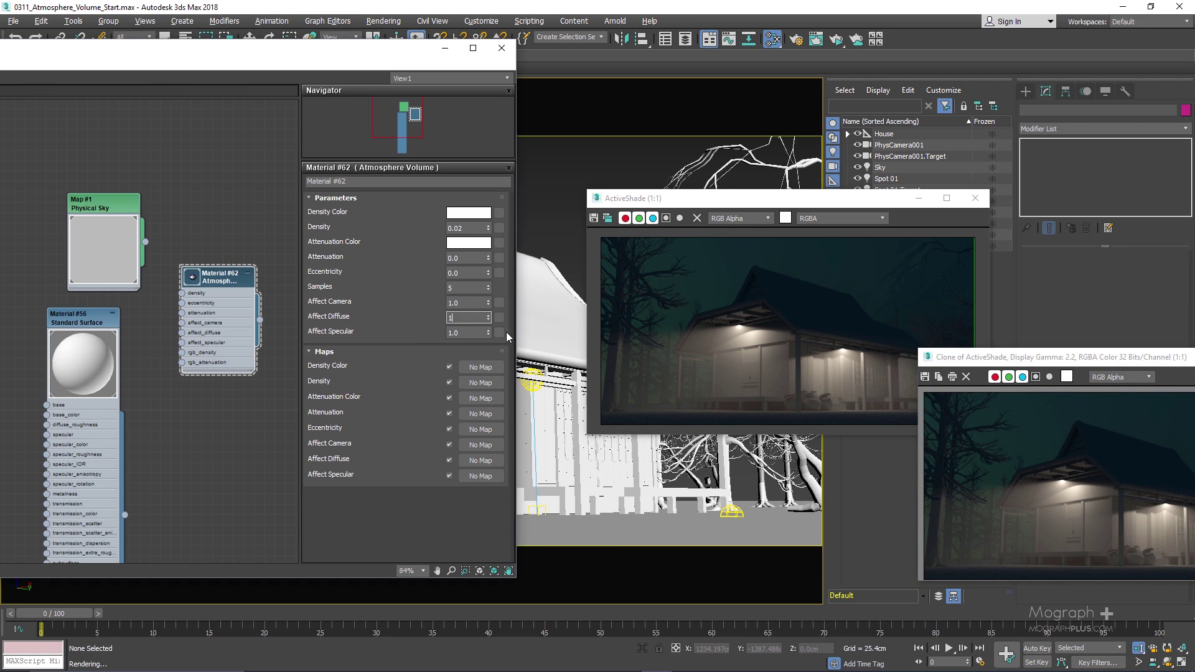
pyautogui.click(844, 268)
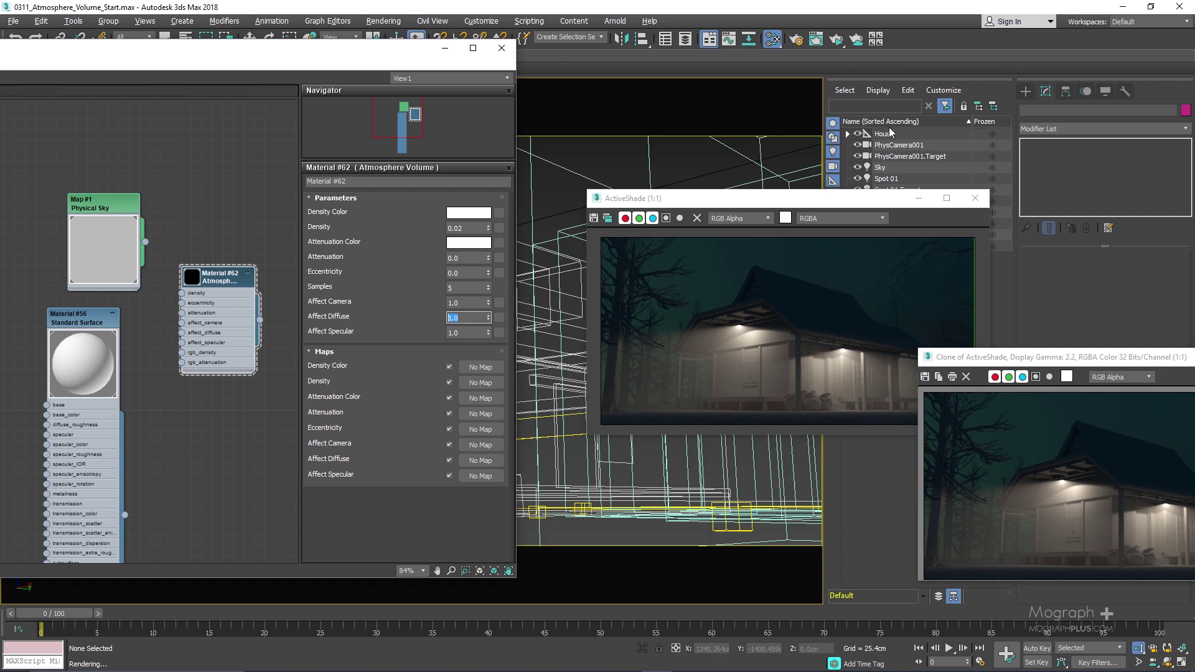
pyautogui.click(837, 39)
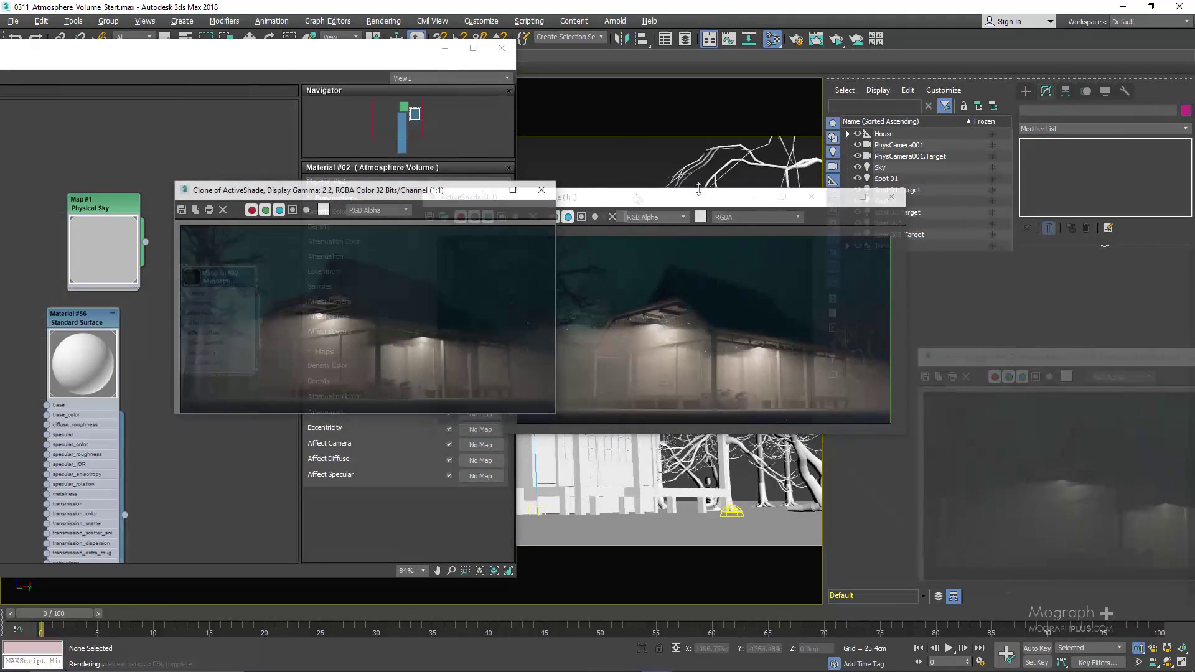
# Place the live render beside its clone, compare the lit porch in both at close range, and close the clone
pyautogui.moveTo(758, 212); pyautogui.dragTo(777, 194)
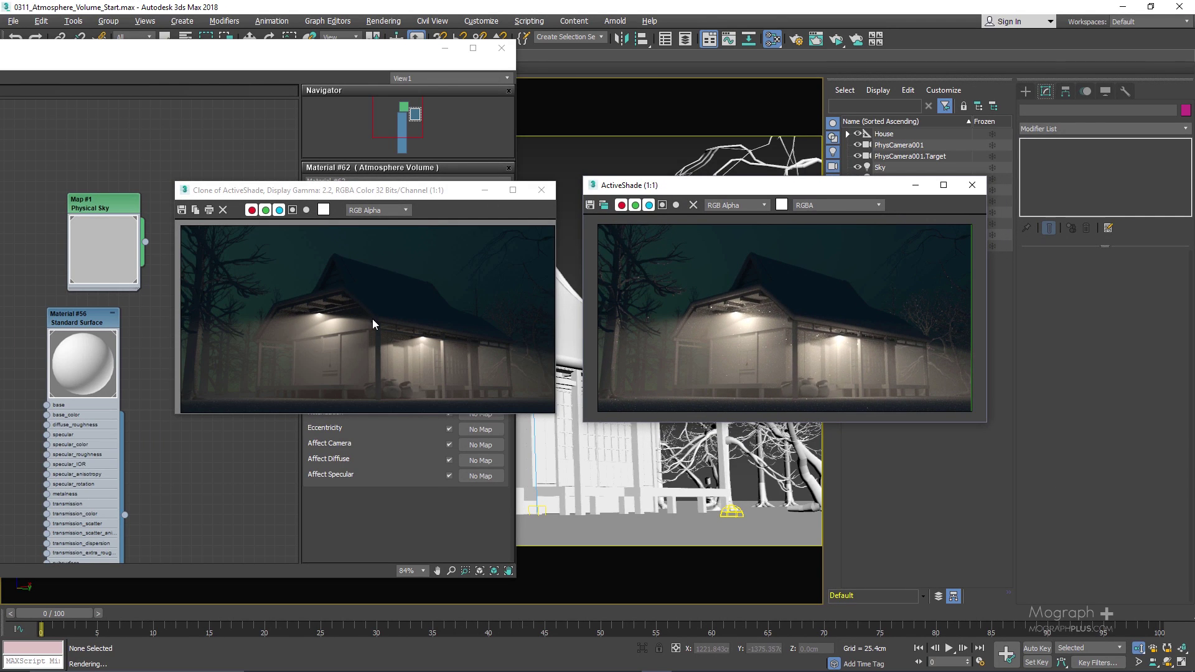
pyautogui.scroll(1, 313, 325)
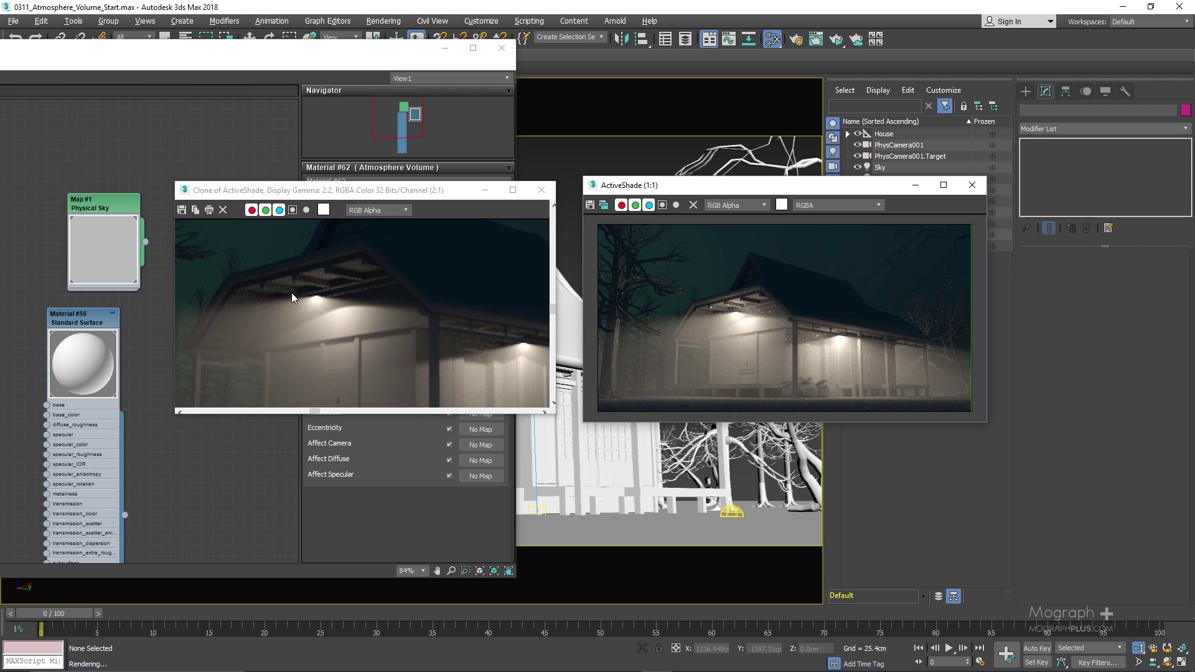
pyautogui.scroll(1, 678, 316)
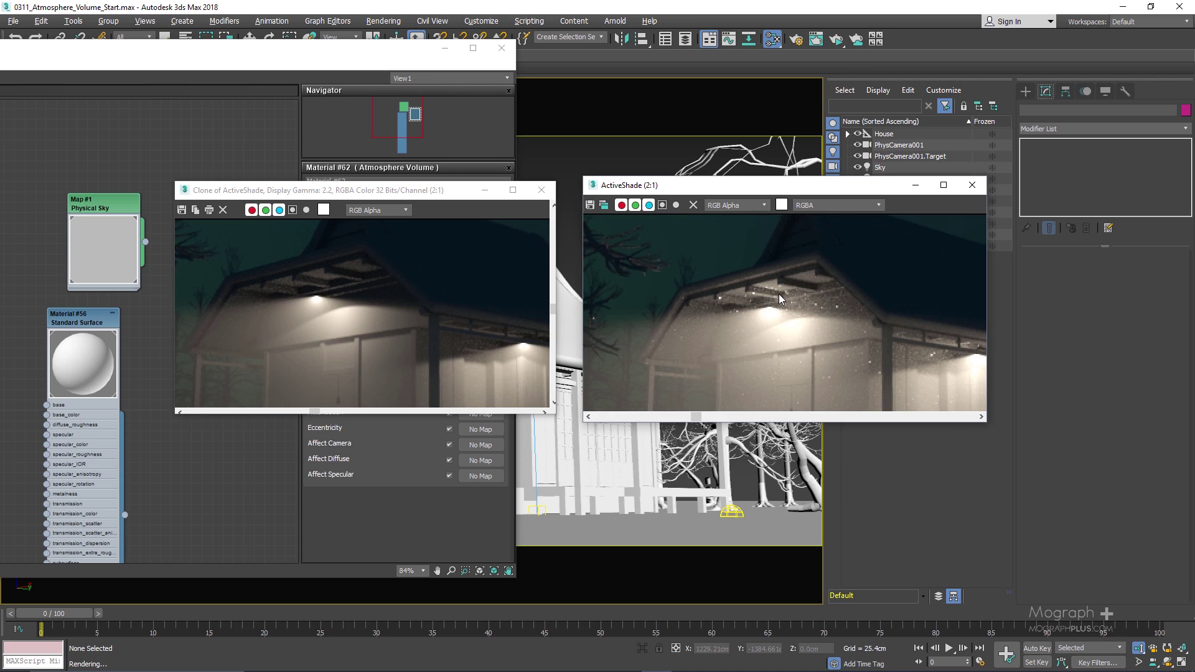
pyautogui.scroll(-1, 782, 296)
pyautogui.scroll(-1, 344, 342)
pyautogui.scroll(1, 297, 331)
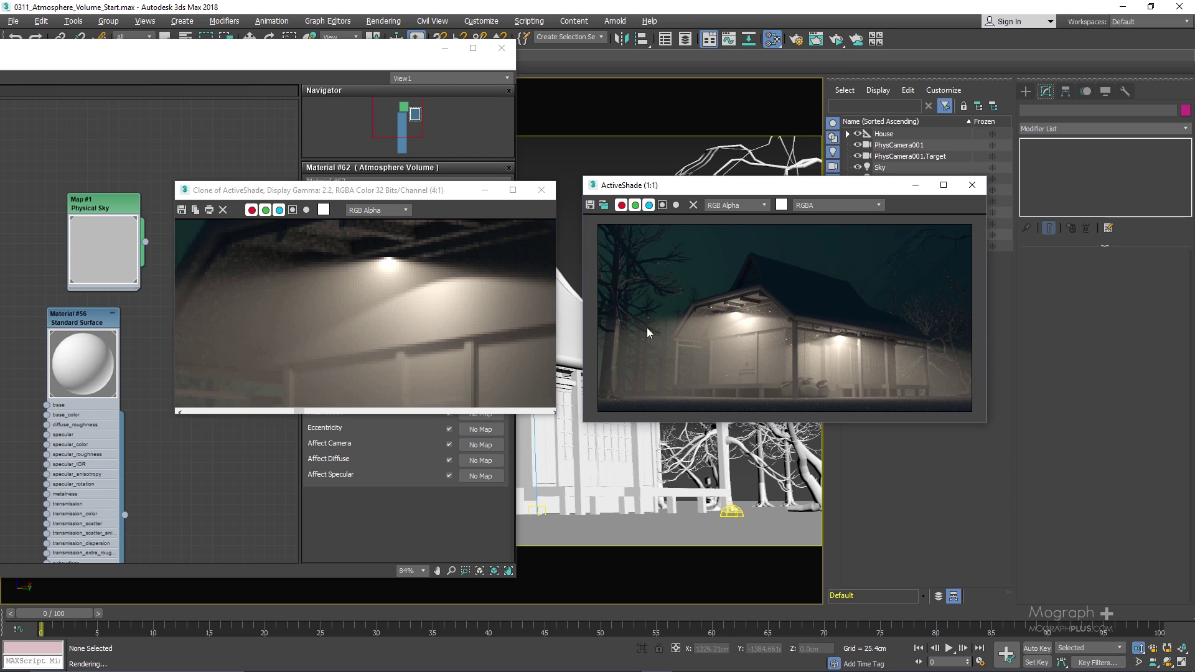
pyautogui.scroll(2, 748, 304)
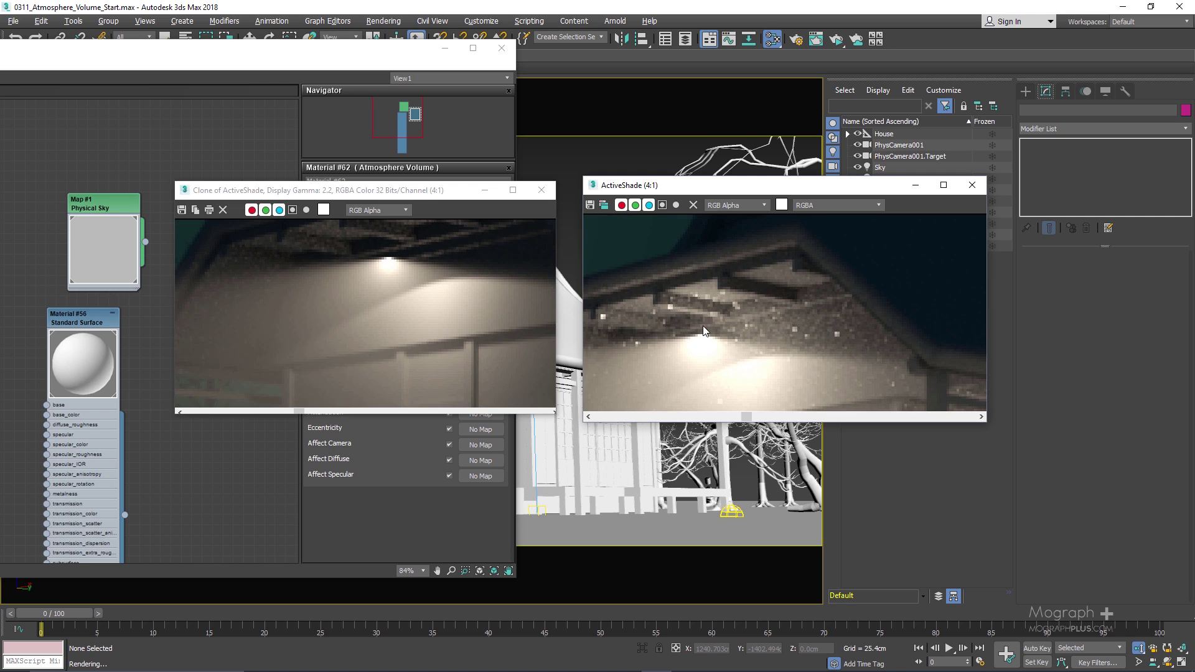
pyautogui.scroll(-2, 703, 326)
pyautogui.click(542, 190)
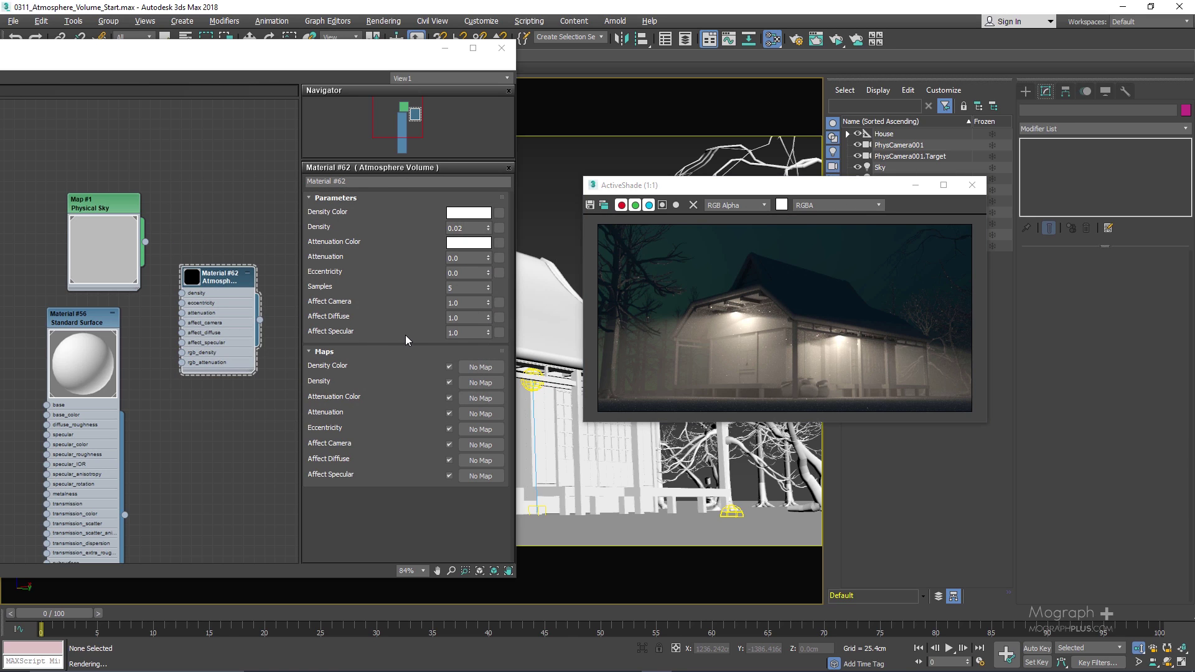
# Set the Atmosphere Volume's Affect Diffuse back to 0.0
pyautogui.moveTo(405, 336)
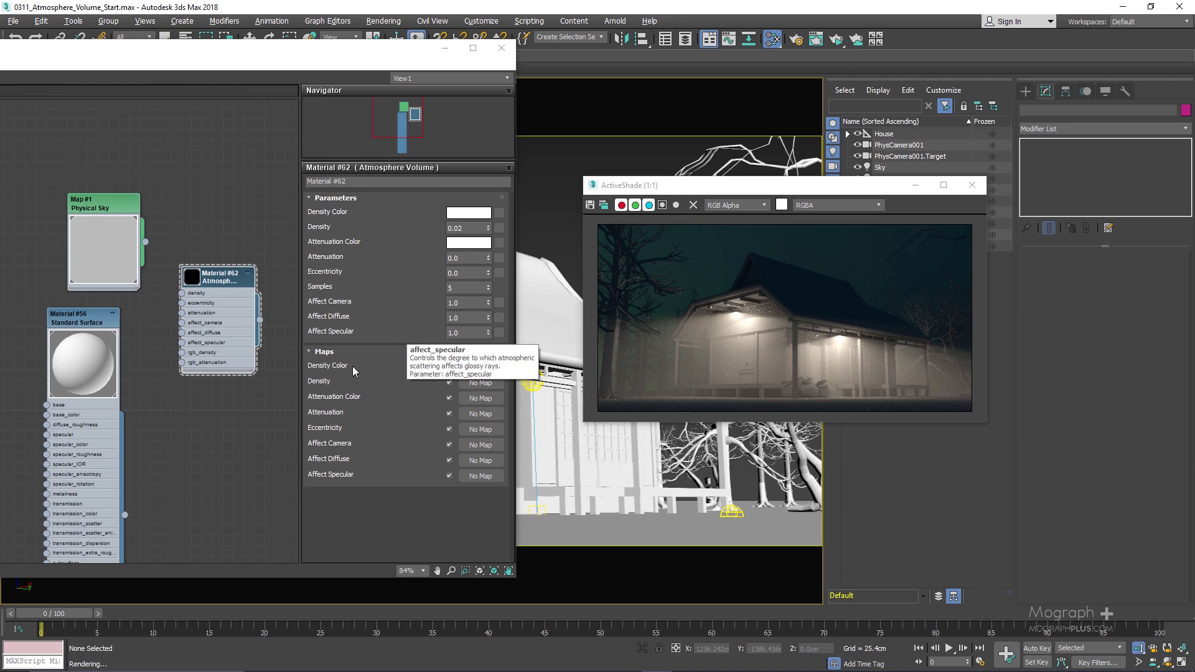
pyautogui.moveTo(356, 337)
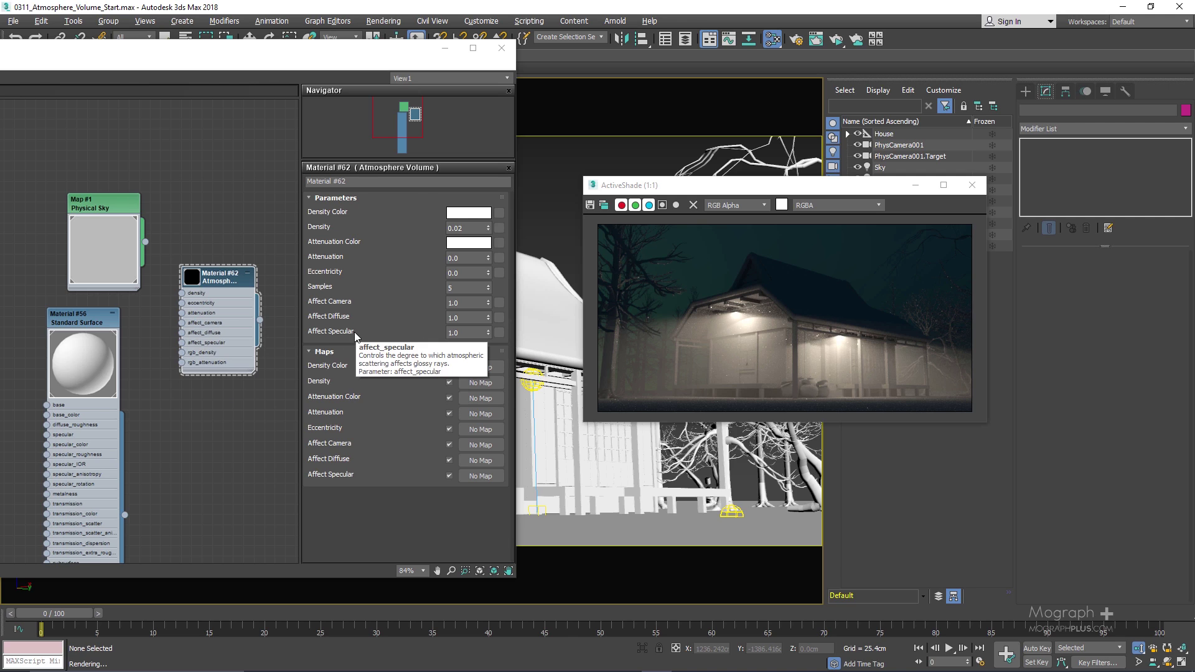
pyautogui.doubleClick(471, 318)
pyautogui.write('0')
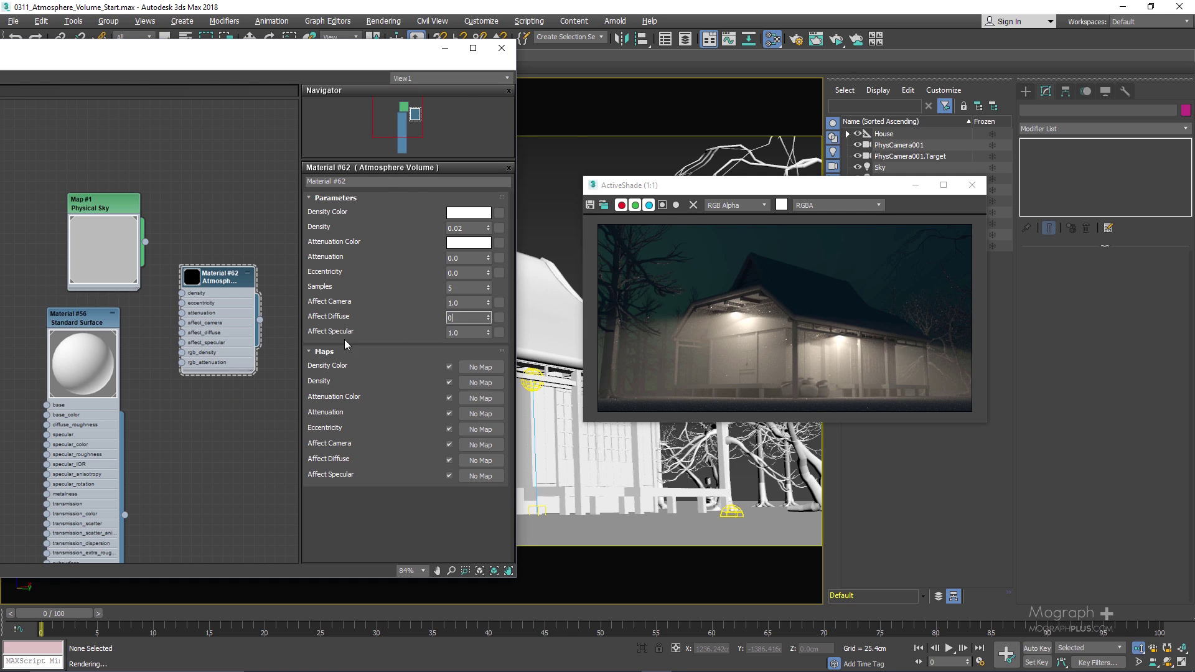
pyautogui.press('Return')
# Make room in the material graph and add an Arnold Noise texture map near the Atmosphere Volume node
pyautogui.moveTo(353, 56); pyautogui.dragTo(589, 65)
pyautogui.moveTo(253, 196); pyautogui.dragTo(95, 351)
pyautogui.rightClick(267, 251)
pyautogui.moveTo(300, 274)
pyautogui.moveTo(416, 287)
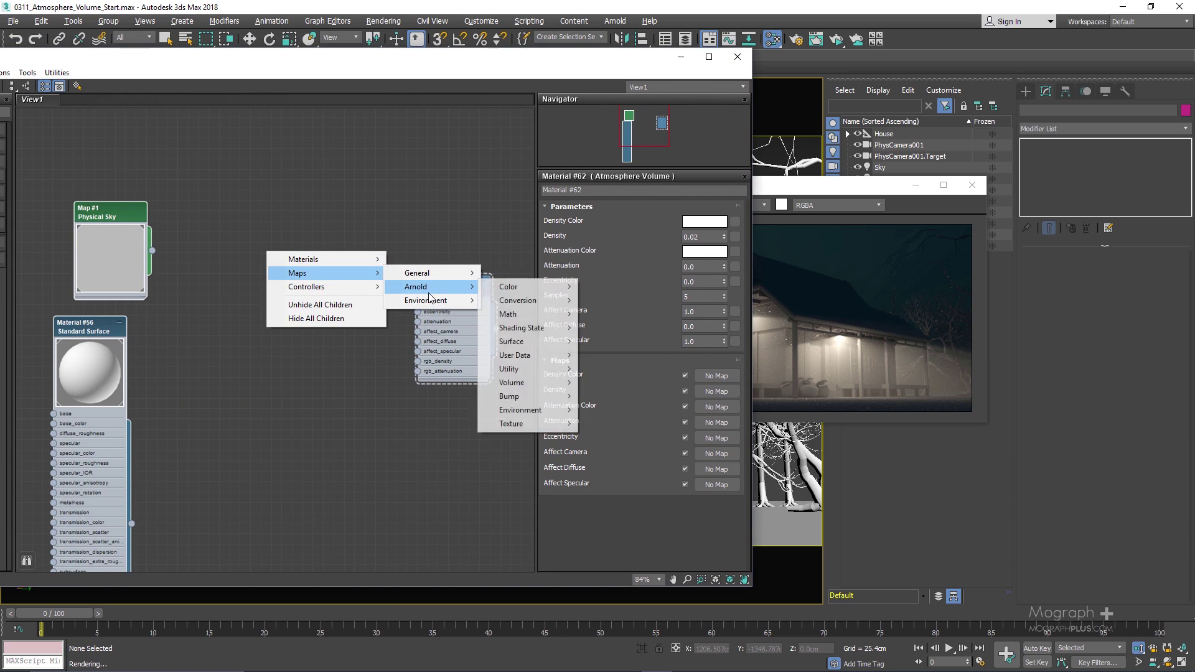
pyautogui.moveTo(530, 424)
pyautogui.click(624, 461)
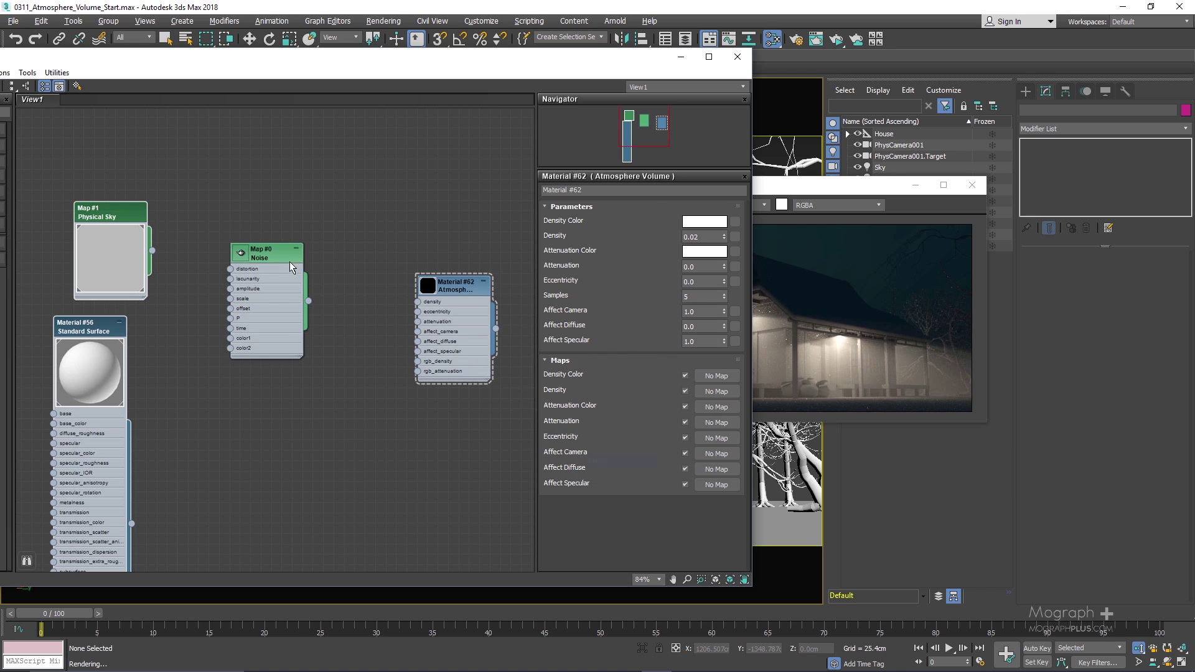
# Connect the Noise map's output to the rgb_density input of the Atmosphere Volume
pyautogui.click(238, 249)
pyautogui.scroll(2, 436, 295)
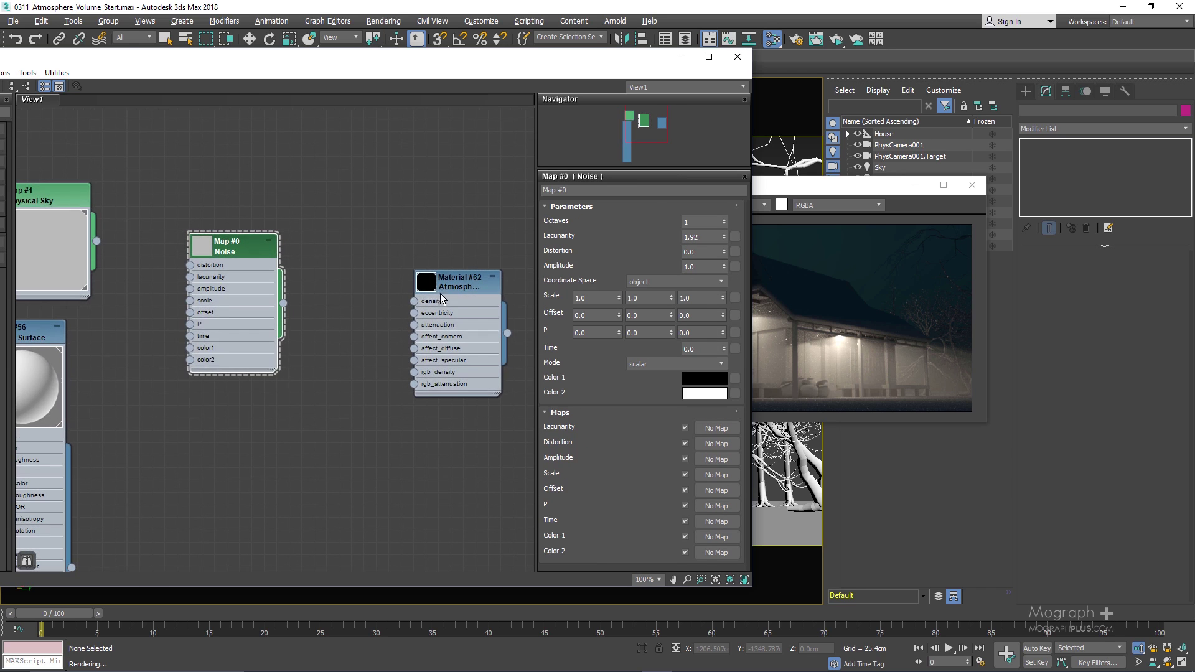
pyautogui.scroll(1, 410, 309)
pyautogui.moveTo(264, 303); pyautogui.dragTo(287, 320)
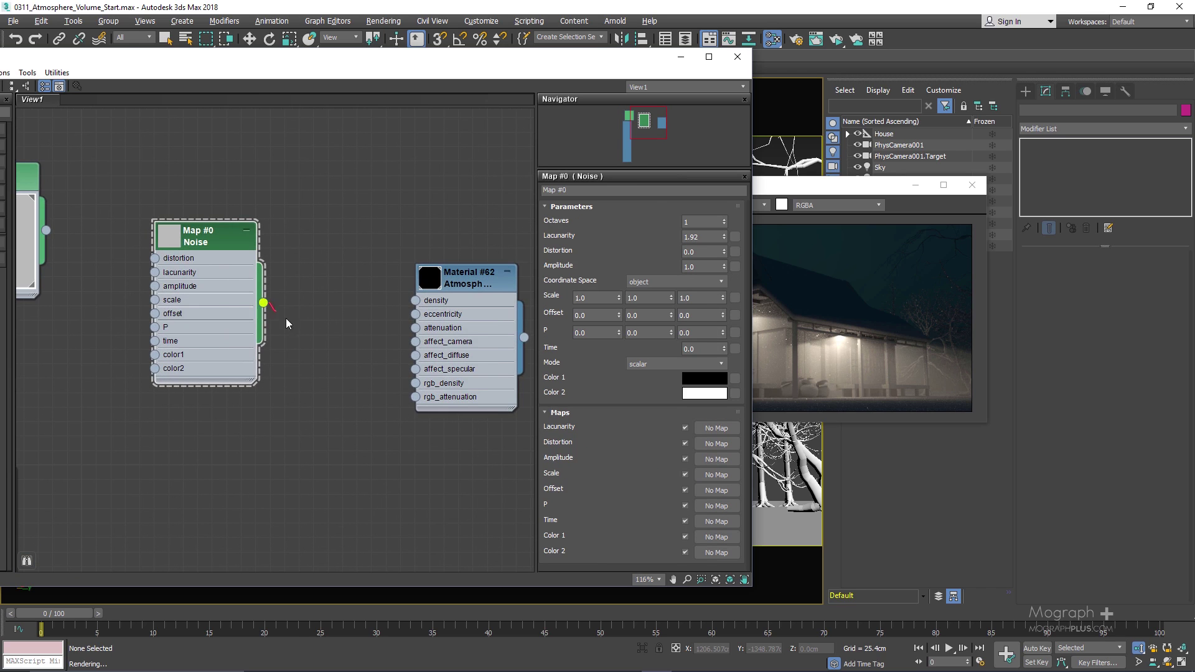
pyautogui.moveTo(300, 381); pyautogui.dragTo(416, 385)
pyautogui.click(446, 357)
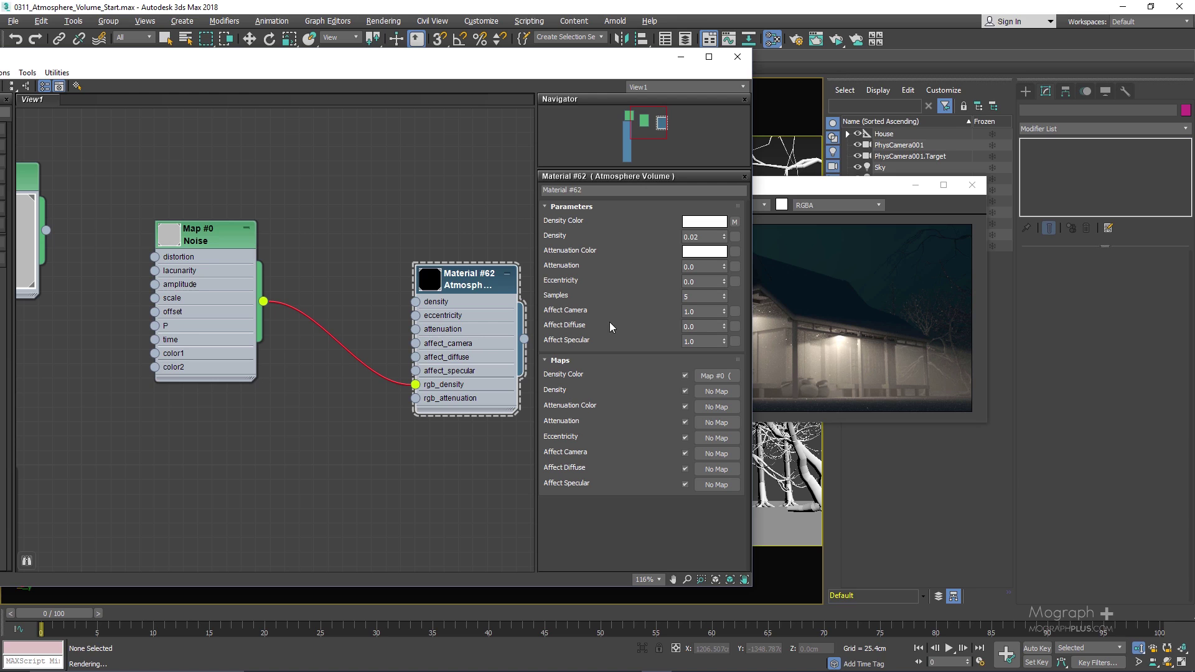
# Enlarge the Noise node's preview, rerun ActiveShade, and move the render window clear of the material parameters
pyautogui.doubleClick(176, 234)
pyautogui.moveTo(195, 240); pyautogui.dragTo(224, 197)
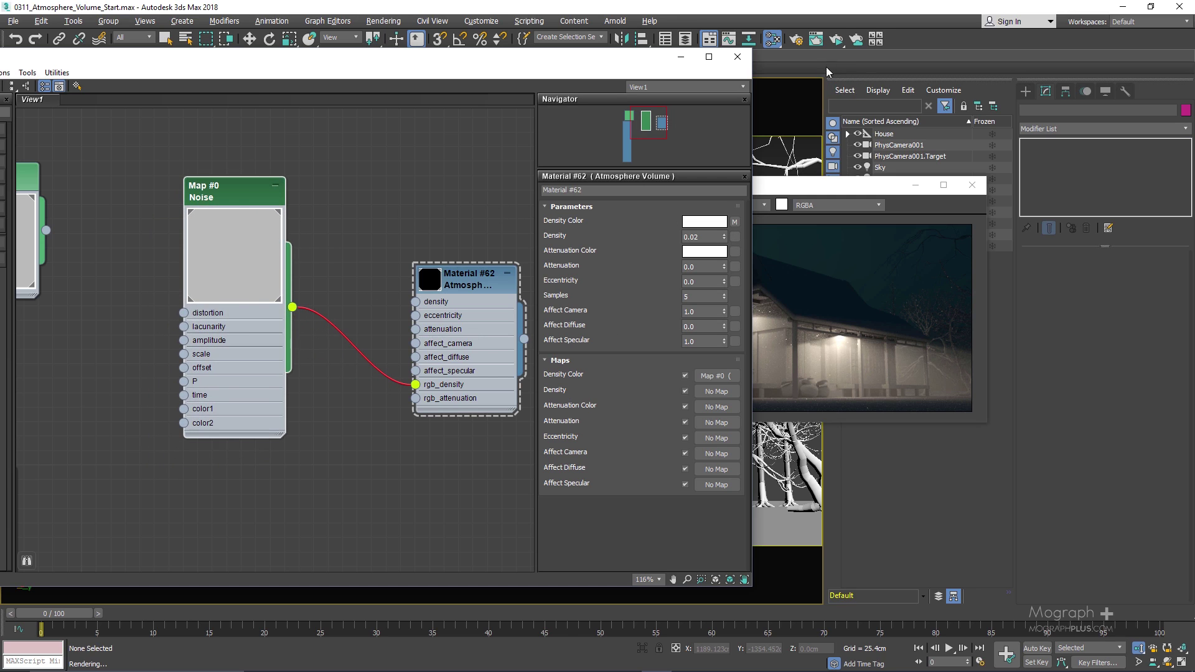
pyautogui.click(836, 38)
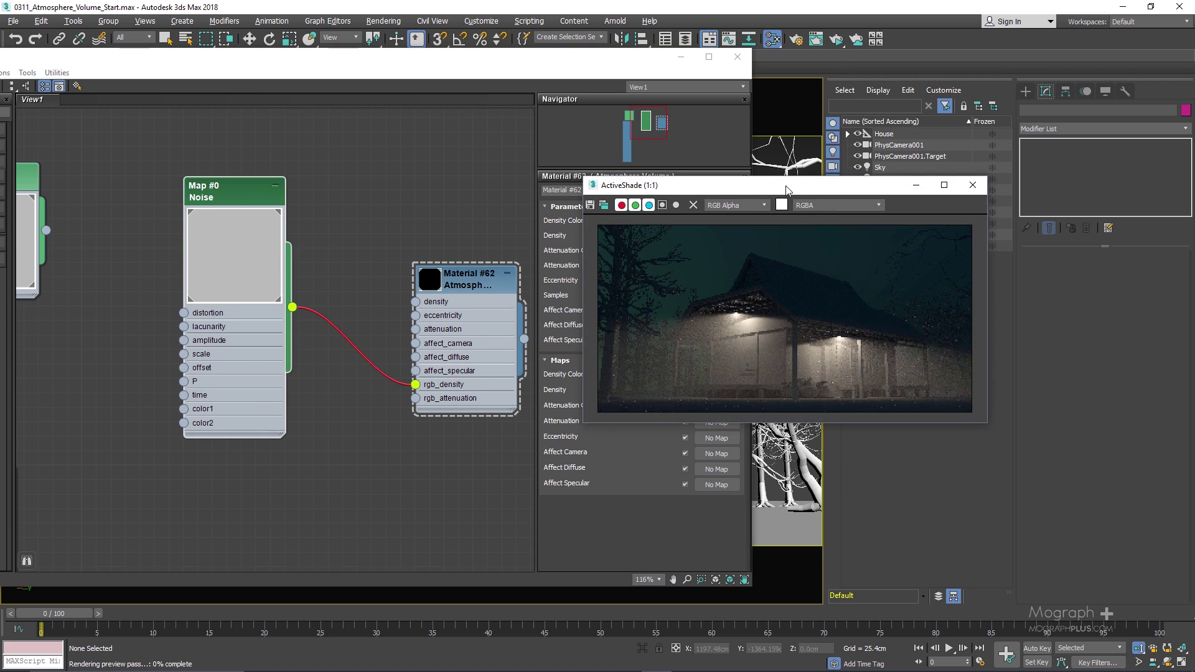
pyautogui.moveTo(797, 185); pyautogui.dragTo(977, 189)
# Set the Noise map's scale to 0.1 on all three axes, rerun ActiveShade and inspect the render closely
pyautogui.click(252, 193)
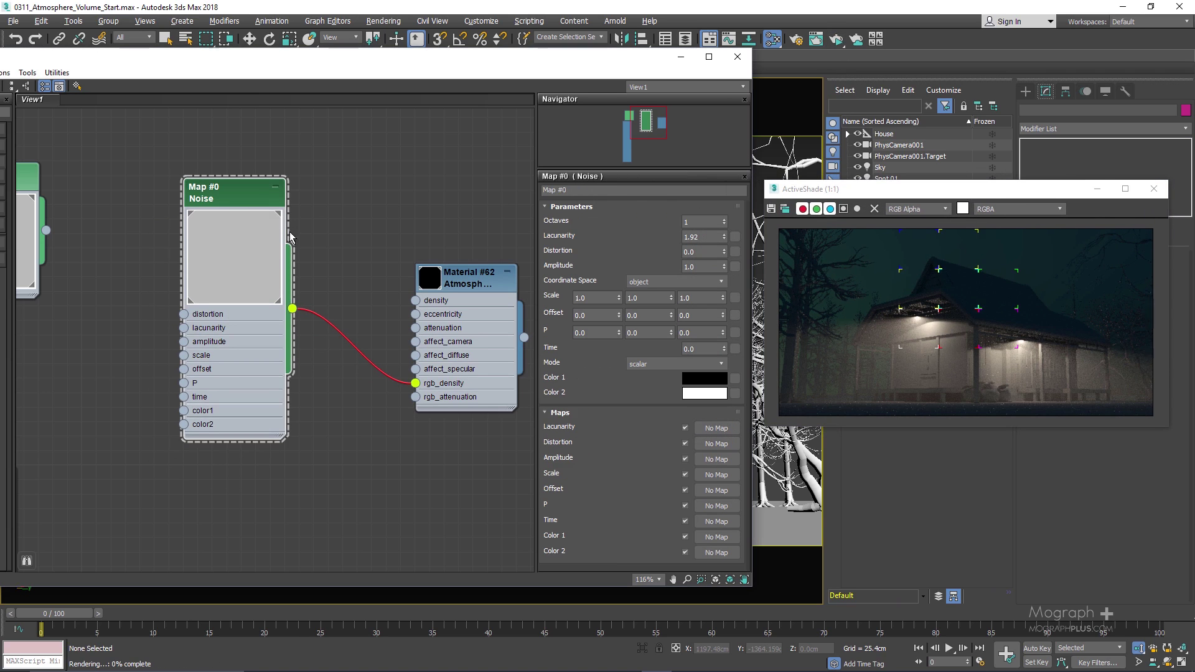
pyautogui.click(596, 297)
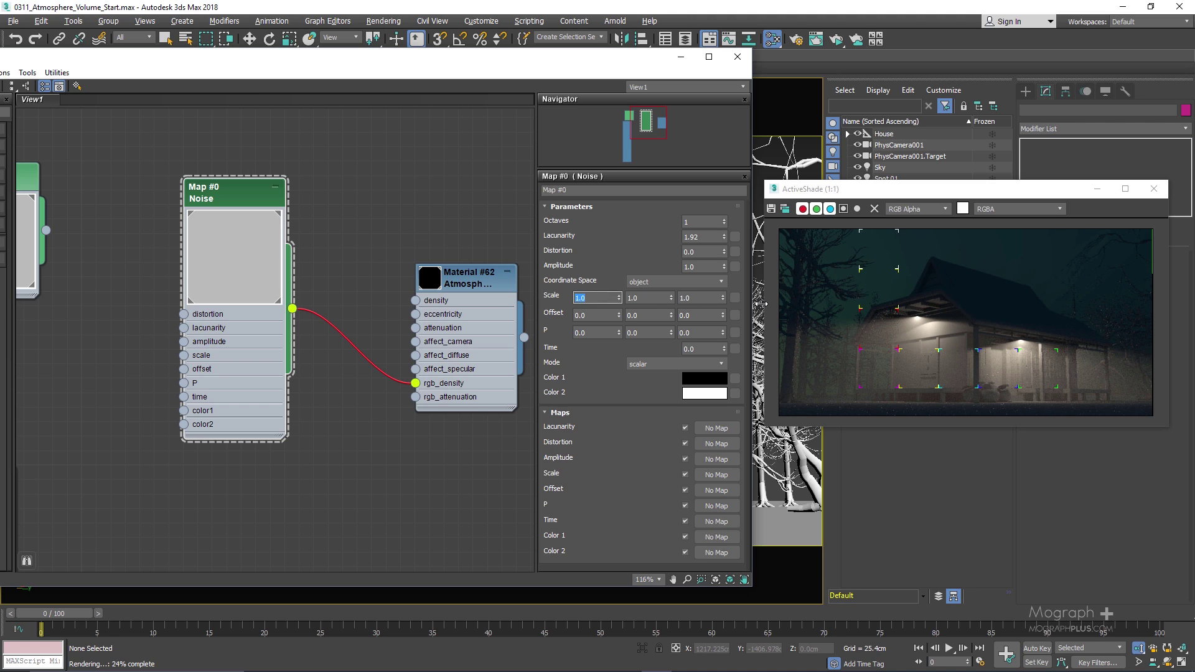
pyautogui.write('0.1')
pyautogui.press('Return')
pyautogui.click(650, 298)
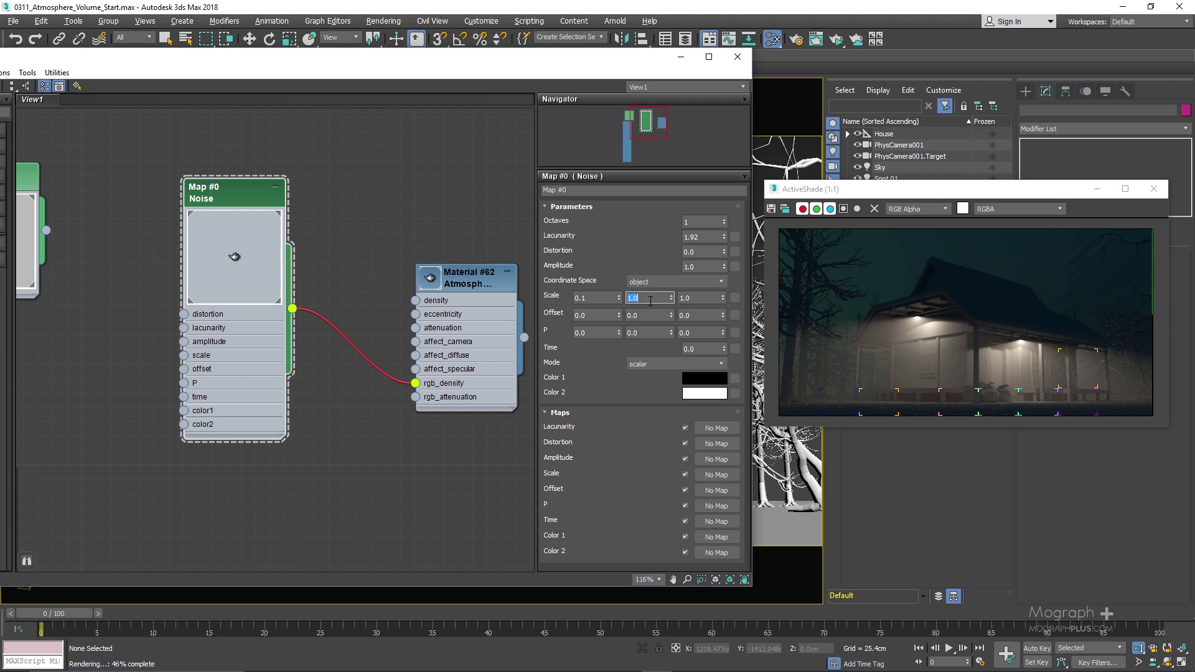
pyautogui.write('0.1')
pyautogui.click(686, 298)
pyautogui.write('0.1')
pyautogui.press('Return')
pyautogui.click(835, 39)
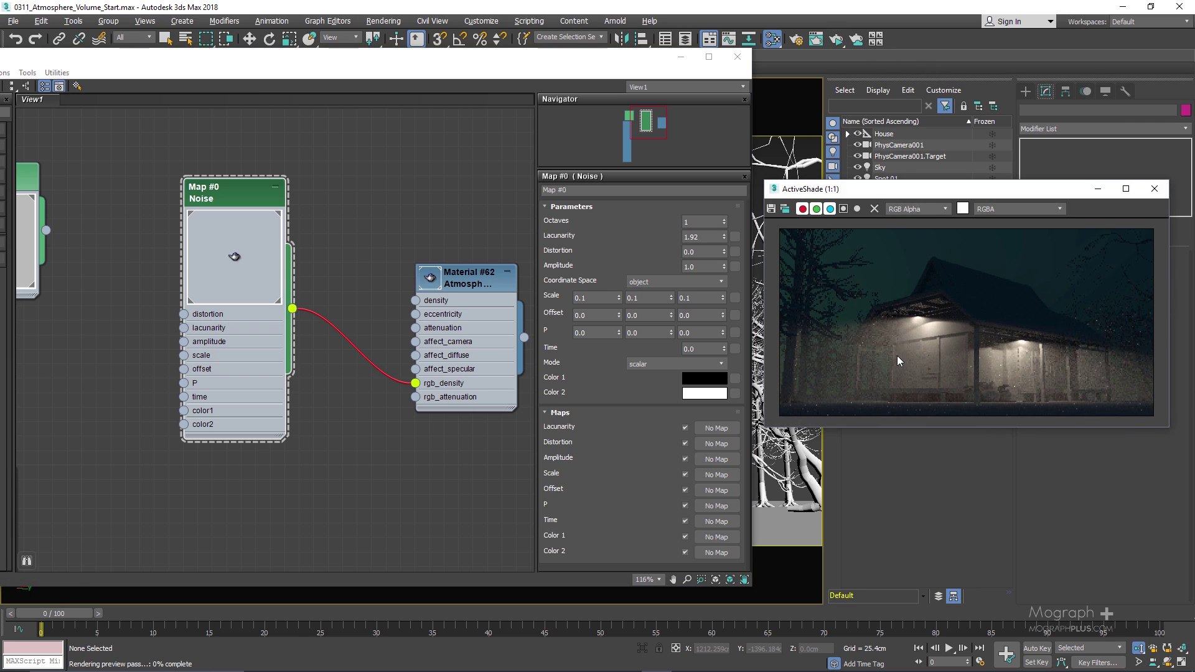
pyautogui.scroll(2, 924, 365)
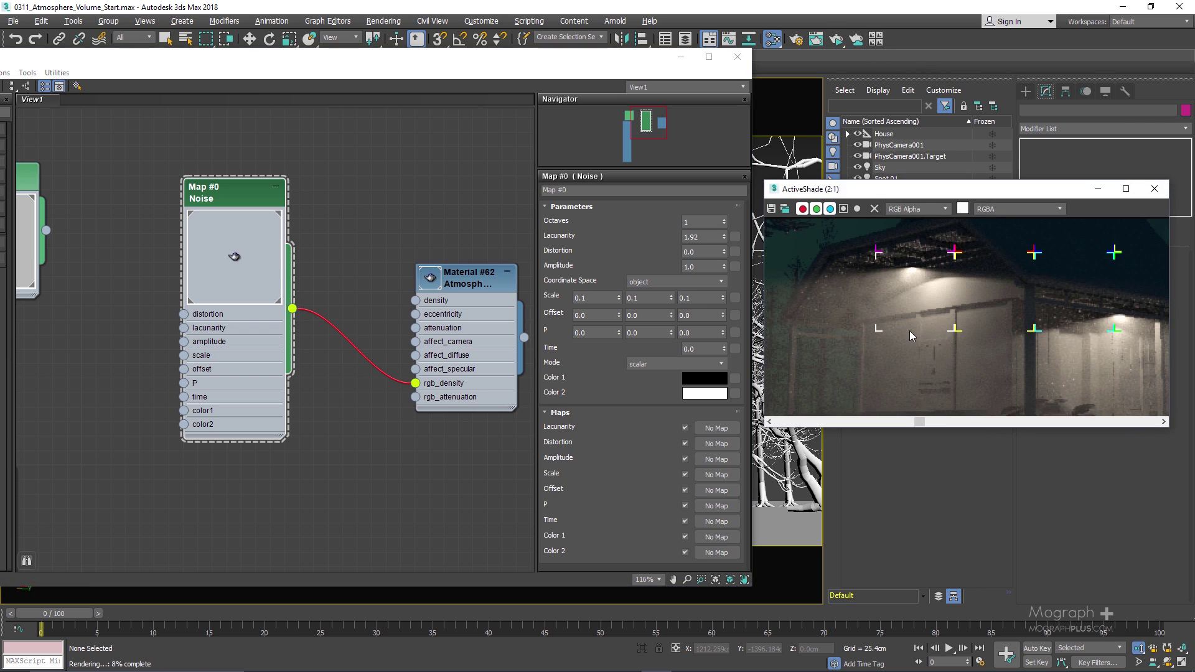
# Reduce the Noise map's scale to 0.05 on all three axes
pyautogui.click(601, 297)
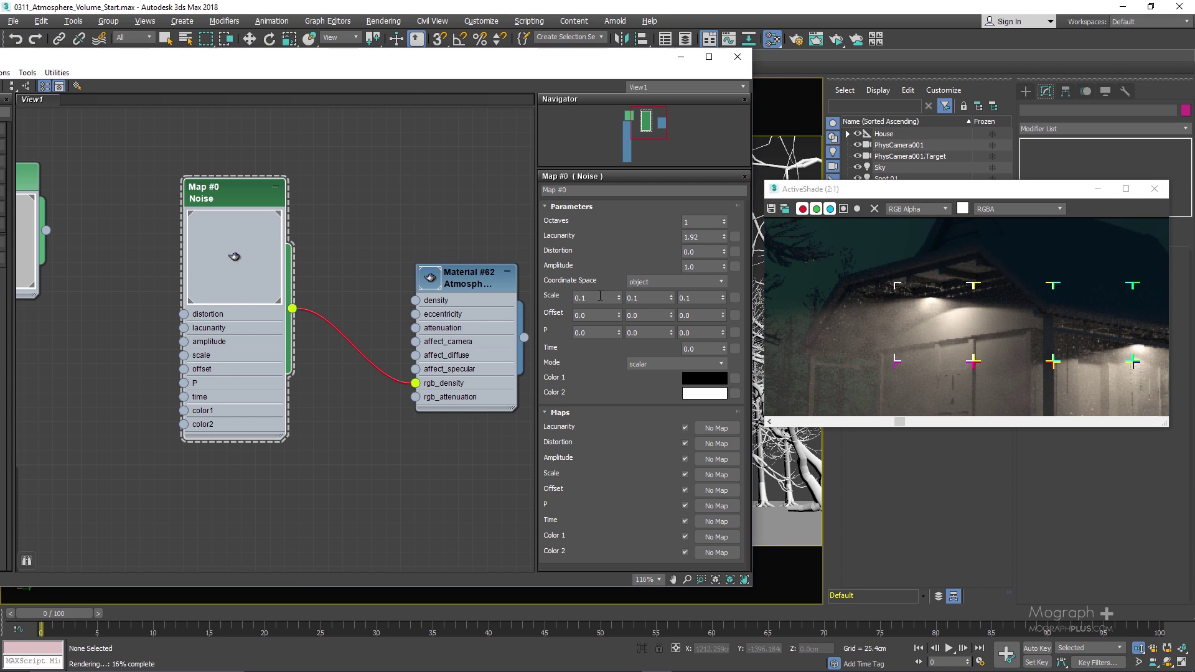
pyautogui.click(600, 297)
pyautogui.press('BackSpace')
pyautogui.write('0')
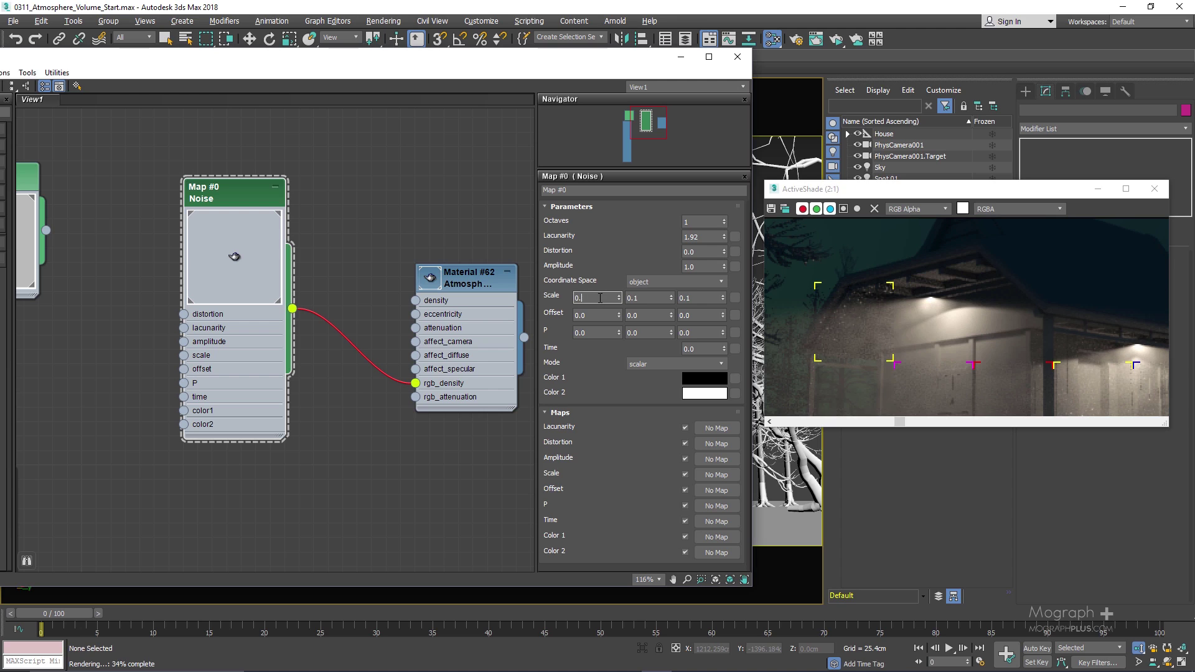
pyautogui.write('5')
pyautogui.press('Tab')
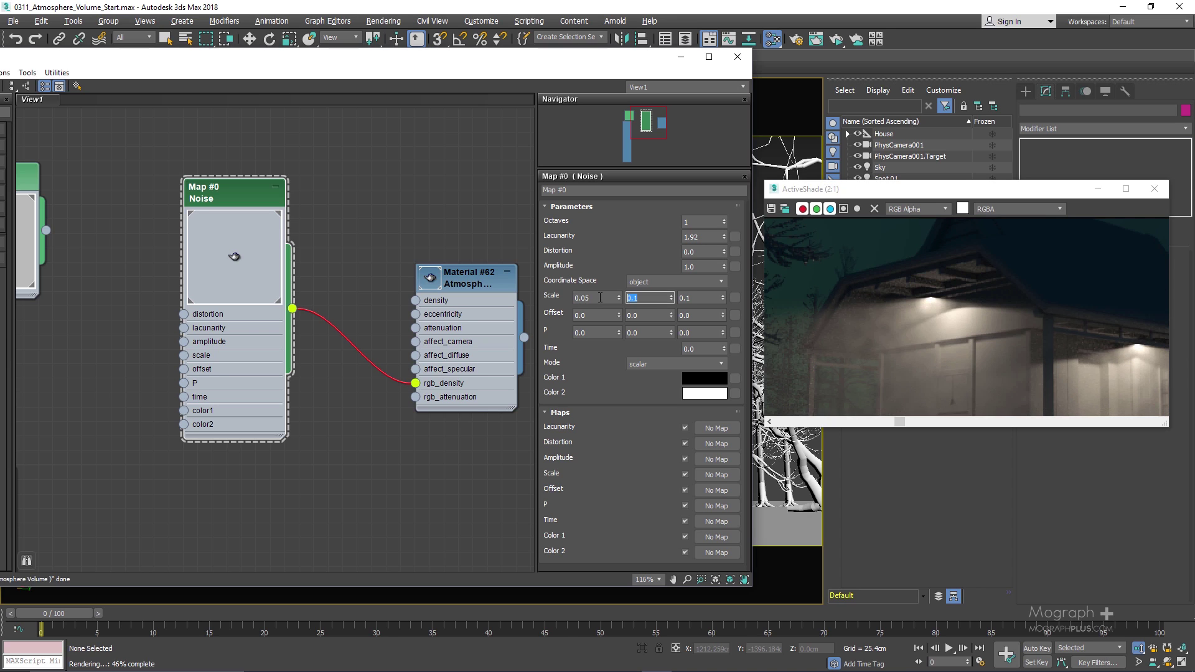
pyautogui.write('.05')
pyautogui.press('Tab')
pyautogui.write('.05')
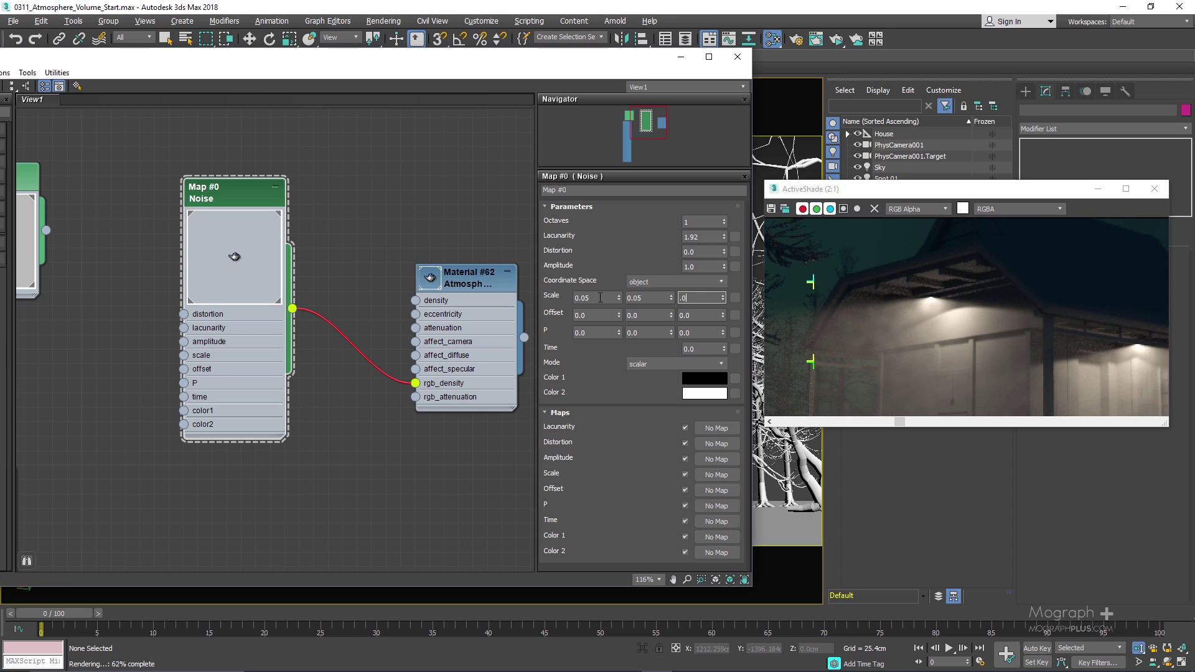
pyautogui.press('Return')
# Set the Noise map's octaves to 3 and its amplitude to 5.0
pyautogui.click(705, 223)
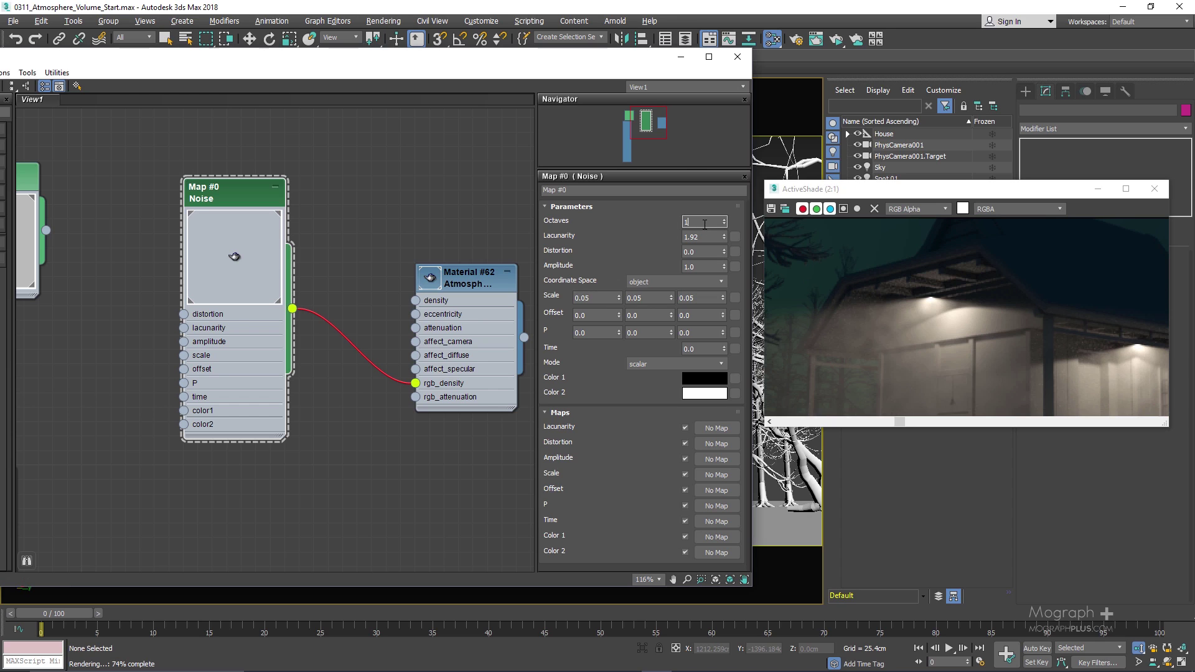
pyautogui.doubleClick(705, 223)
pyautogui.write('3')
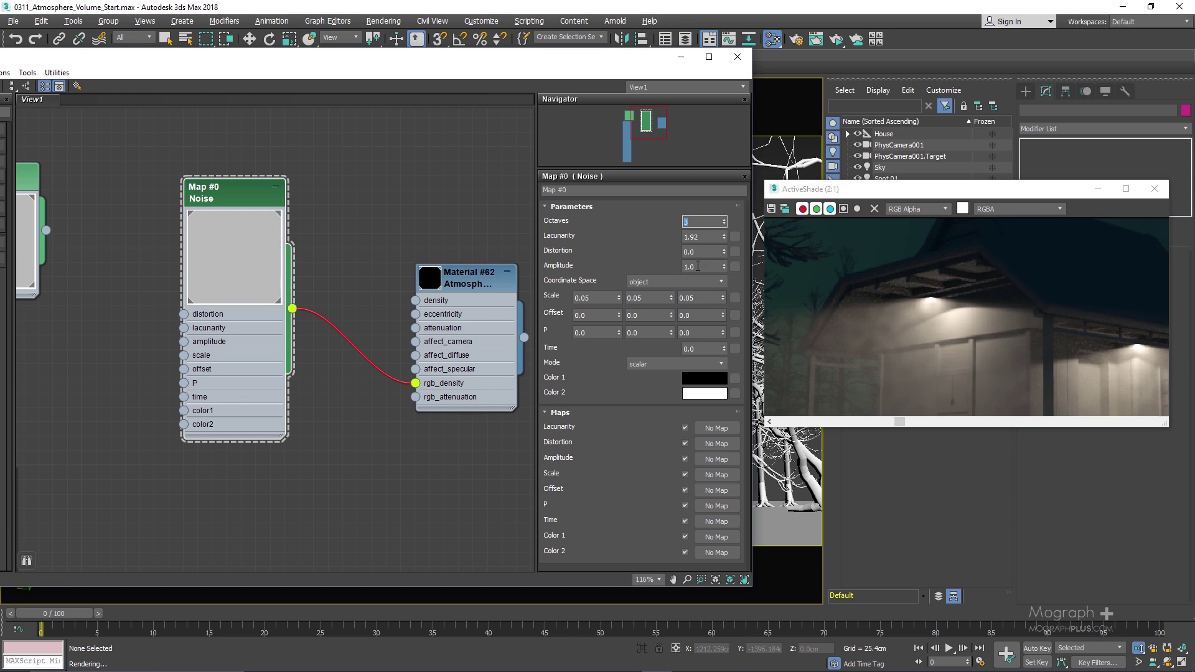
pyautogui.click(698, 266)
pyautogui.doubleClick(698, 266)
pyautogui.write('5')
pyautogui.press('Return')
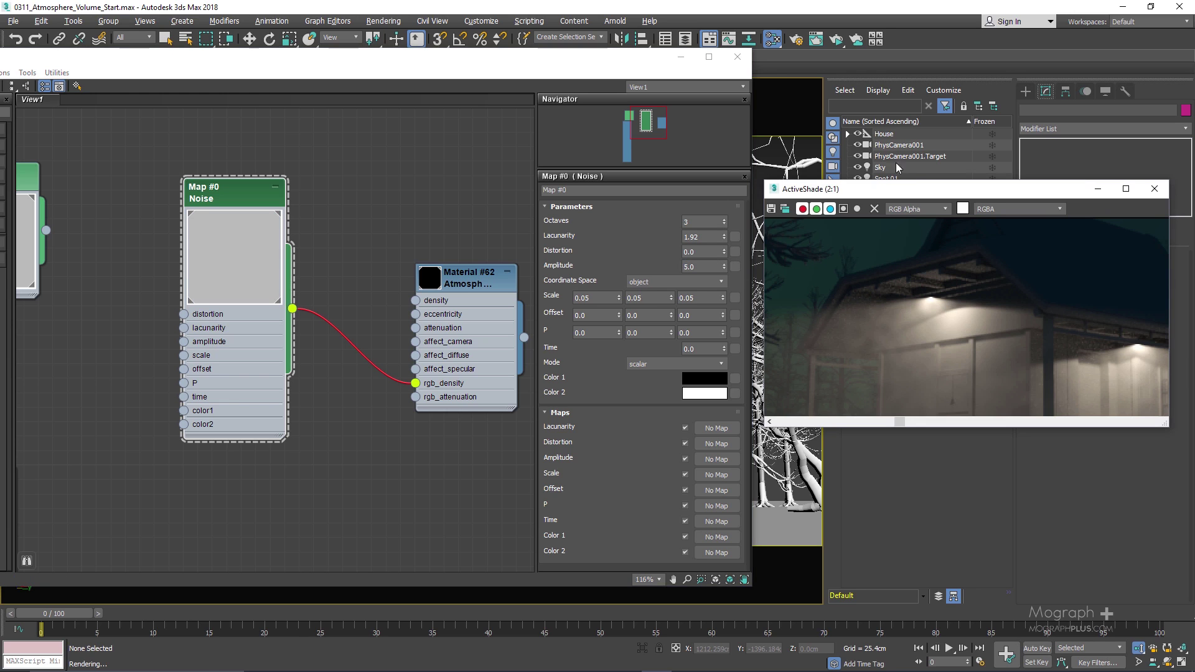
# Rerun the ActiveShade render and examine the noisy fog around the porch lights up close
pyautogui.click(838, 41)
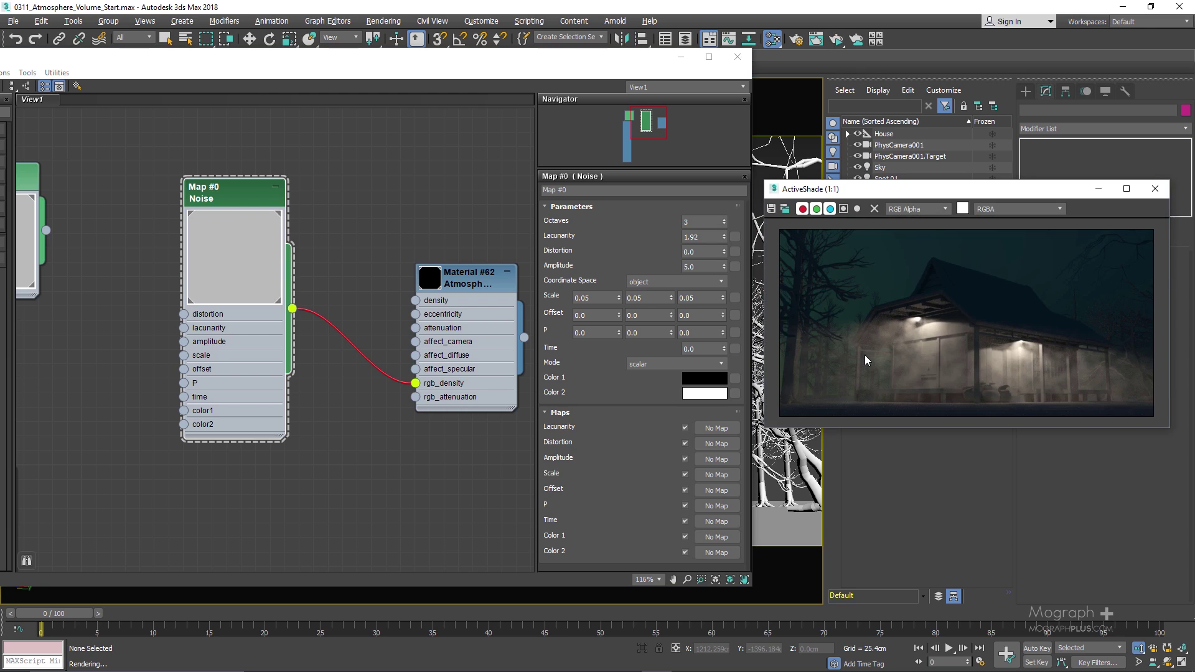
pyautogui.scroll(1, 909, 365)
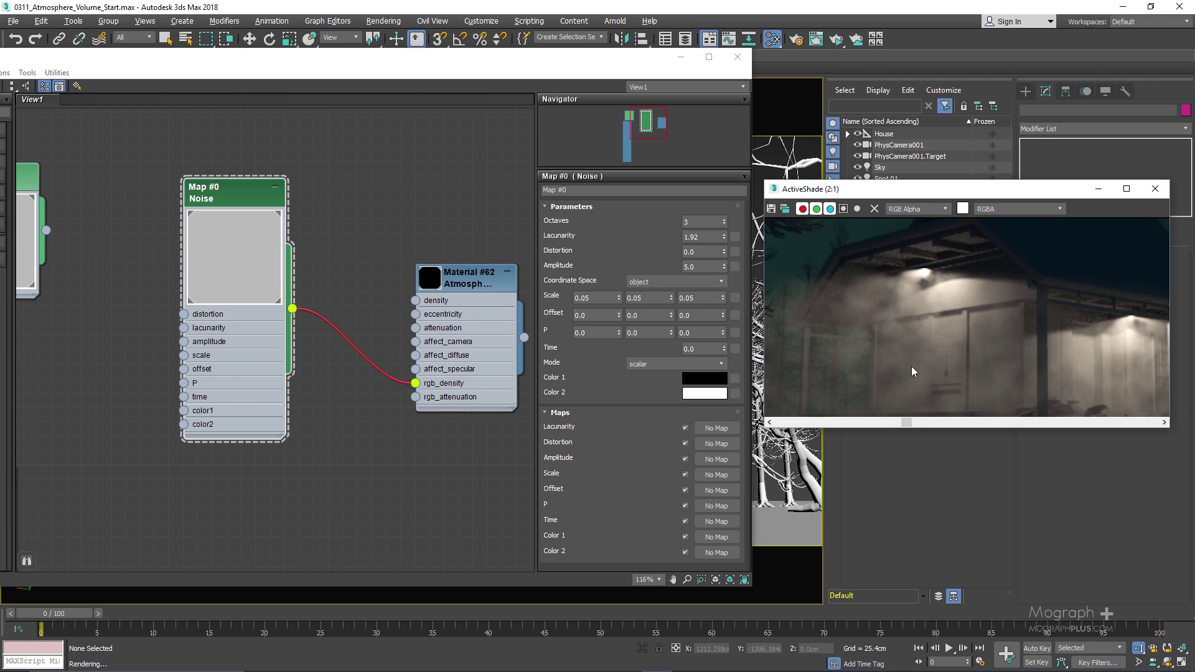
pyautogui.scroll(-1, 902, 322)
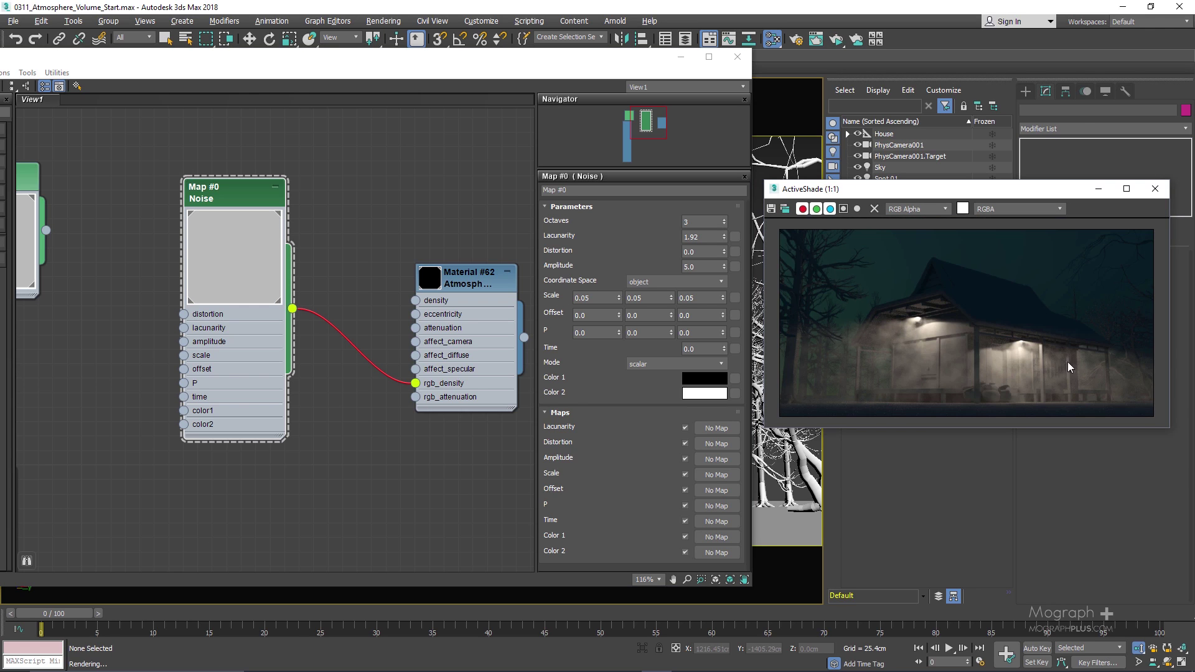
pyautogui.scroll(1, 1067, 361)
pyautogui.moveTo(1022, 354); pyautogui.dragTo(783, 316, button='middle')
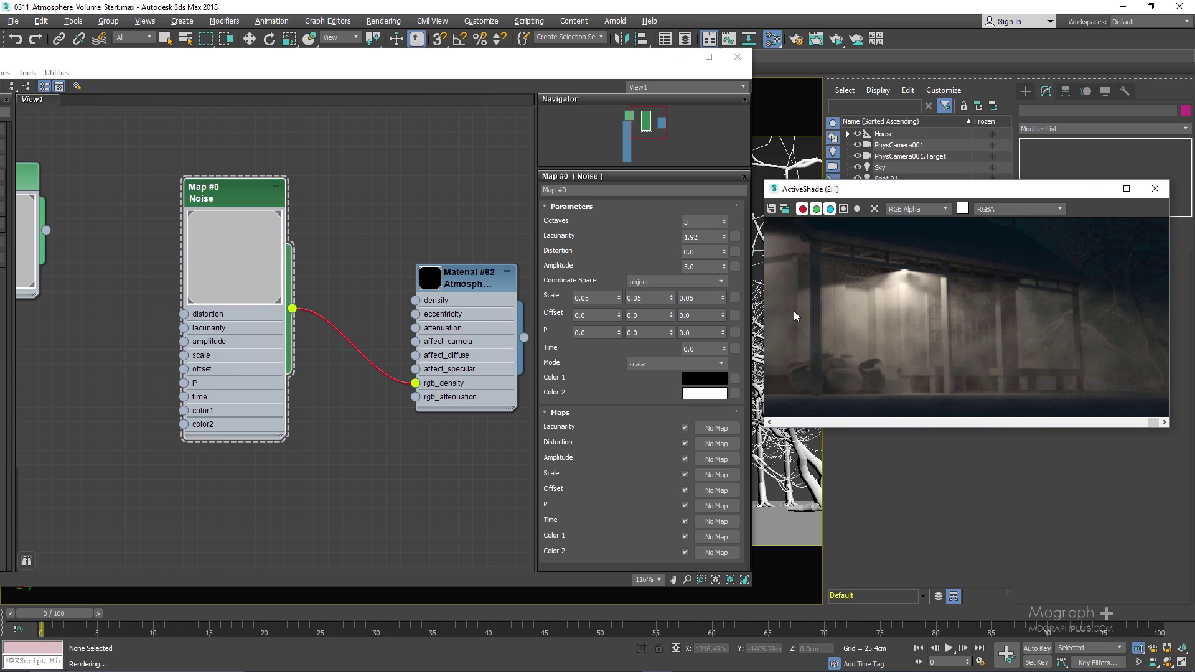
# Compare the noisy fog around the porch lights up close with the full view of the house in the ActiveShade render
pyautogui.scroll(-1, 859, 305)
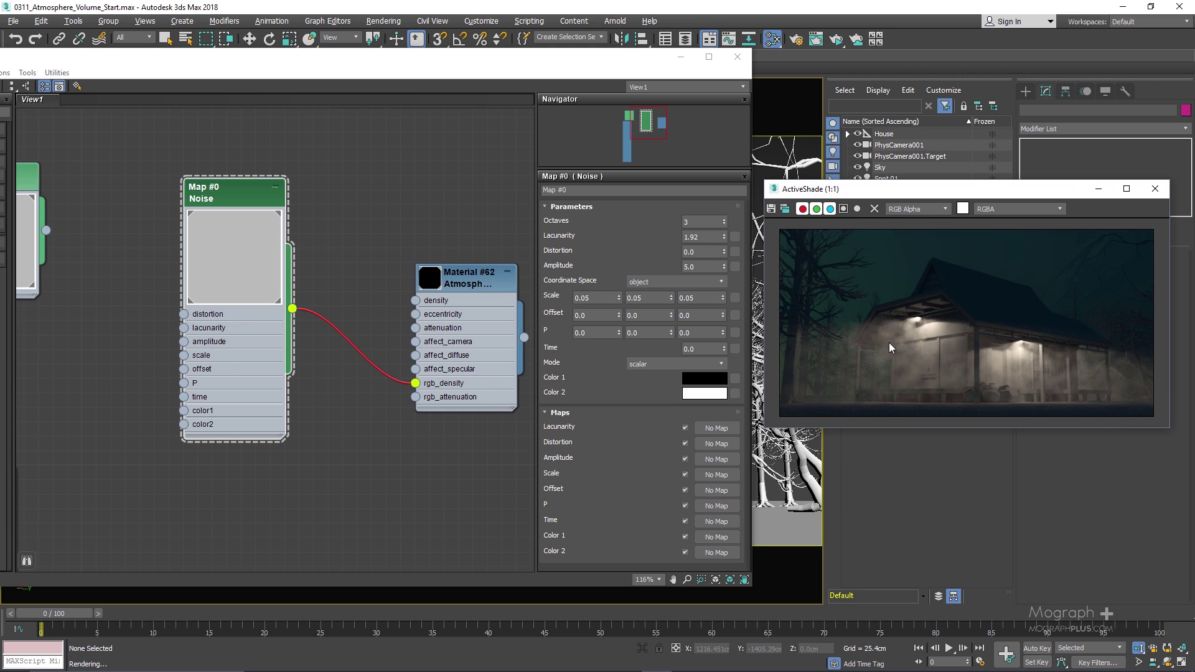
pyautogui.scroll(1, 965, 391)
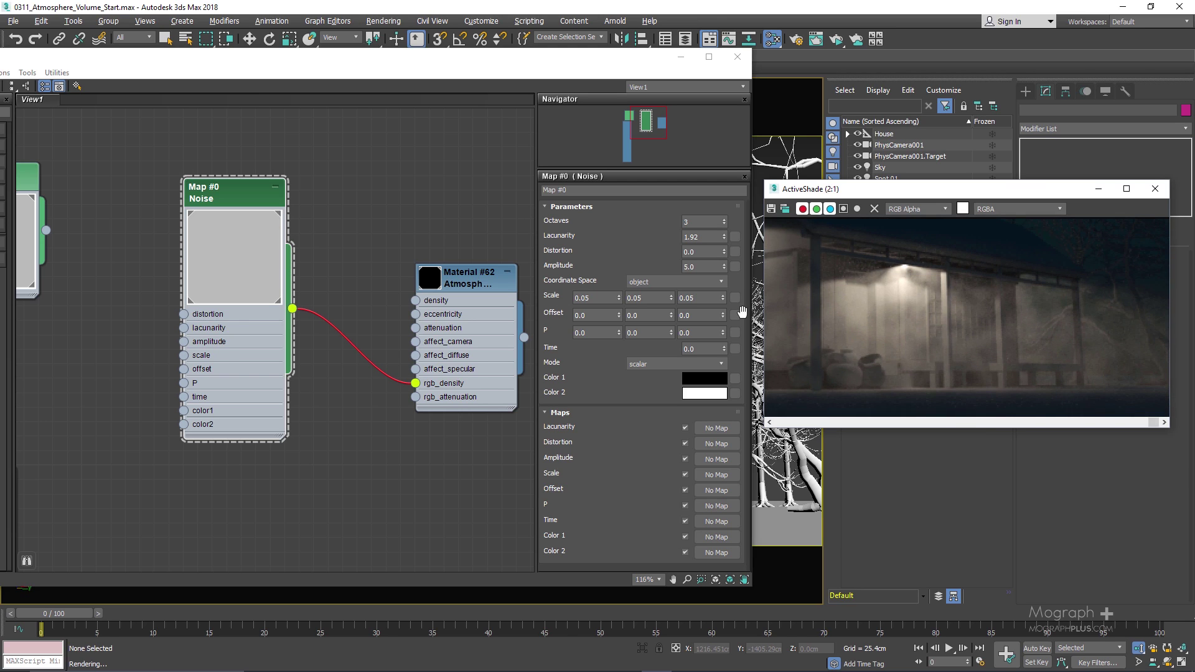
pyautogui.moveTo(977, 312)
pyautogui.mouseDown(button='middle')
pyautogui.moveTo(936, 313)
pyautogui.moveTo(1009, 331)
pyautogui.moveTo(894, 304)
pyautogui.moveTo(961, 297)
pyautogui.mouseUp(button='middle')
pyautogui.scroll(-1, 953, 304)
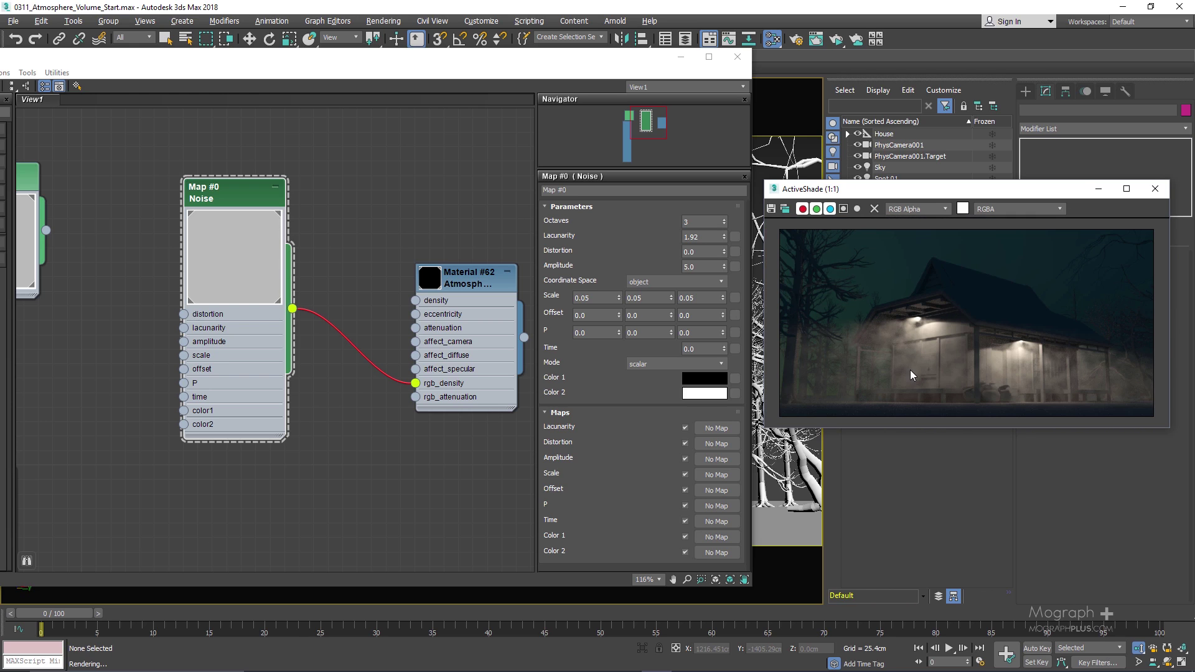
pyautogui.scroll(1, 910, 370)
pyautogui.moveTo(959, 362); pyautogui.dragTo(894, 285, button='middle')
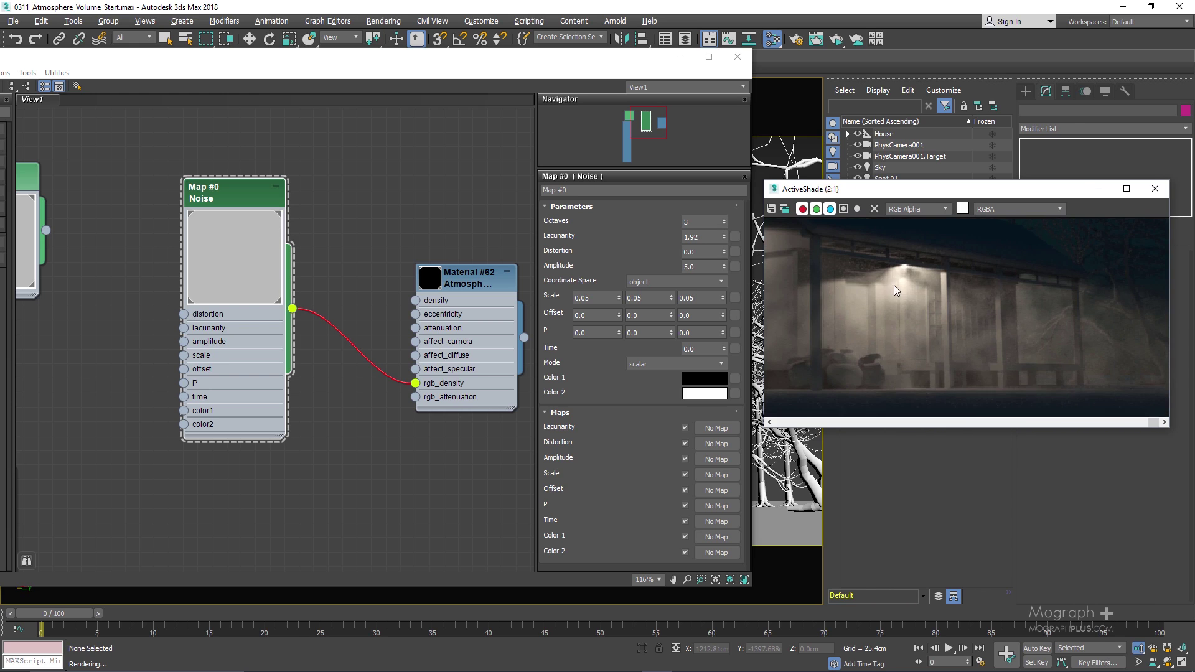
pyautogui.scroll(-1, 894, 285)
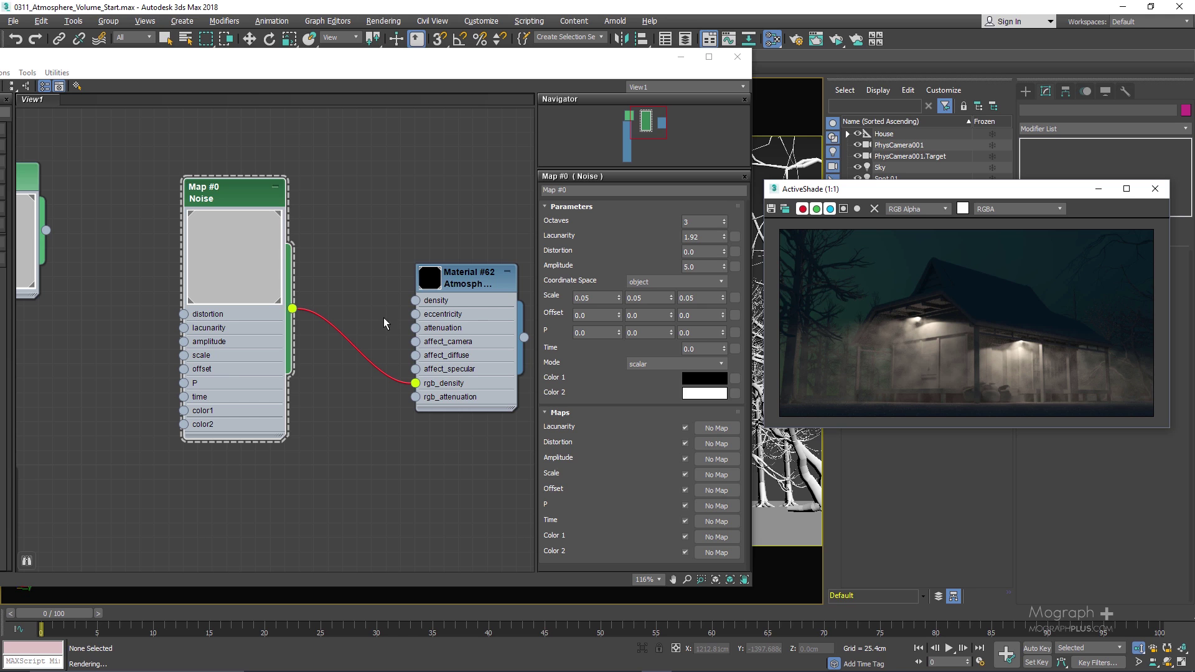
# Disconnect the Noise map from the Atmosphere Volume's rgb_density input and inspect the fog quality up close against its Samples setting
pyautogui.click(352, 343)
pyautogui.press('Delete')
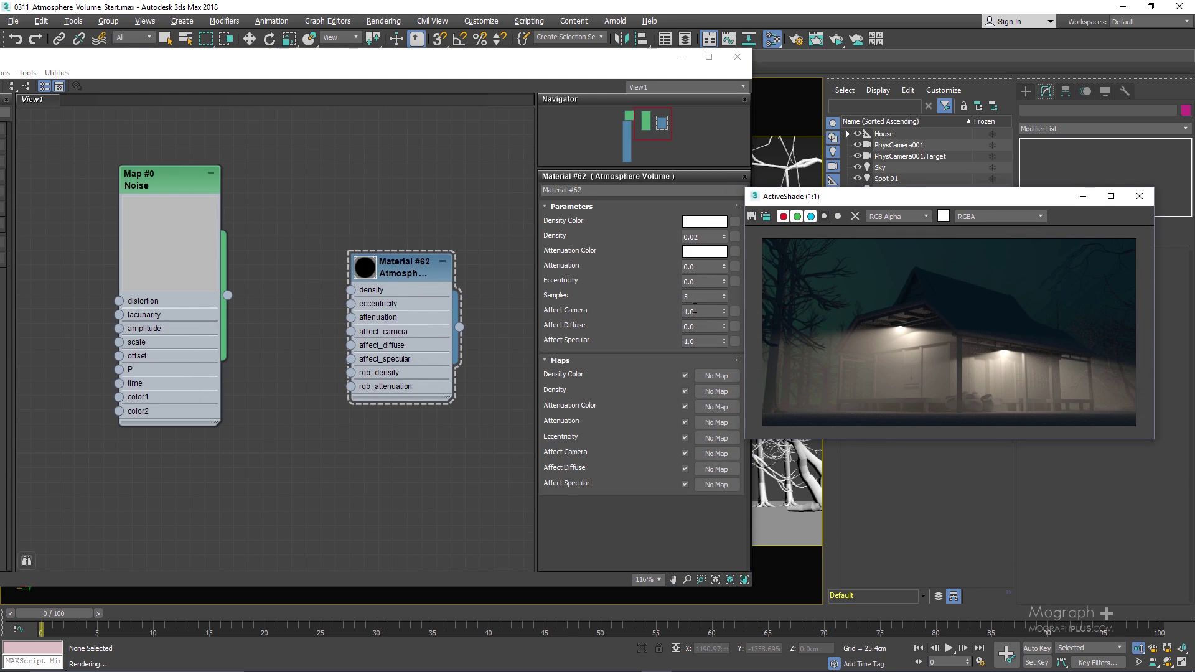
pyautogui.scroll(3, 898, 367)
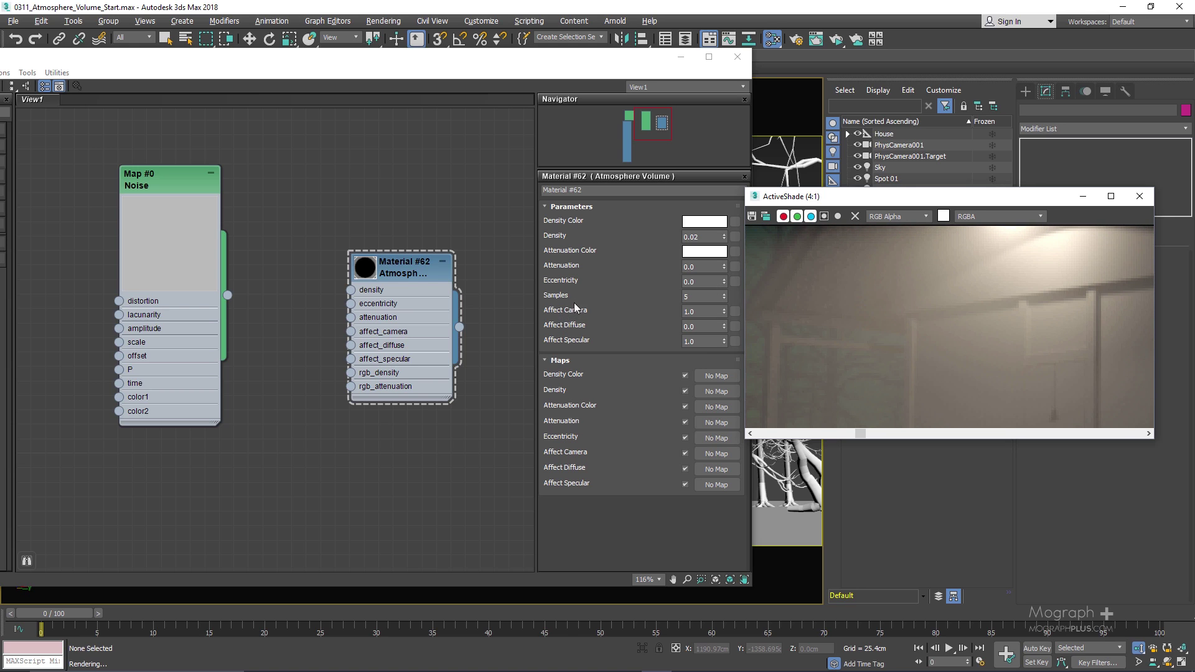
pyautogui.click(691, 297)
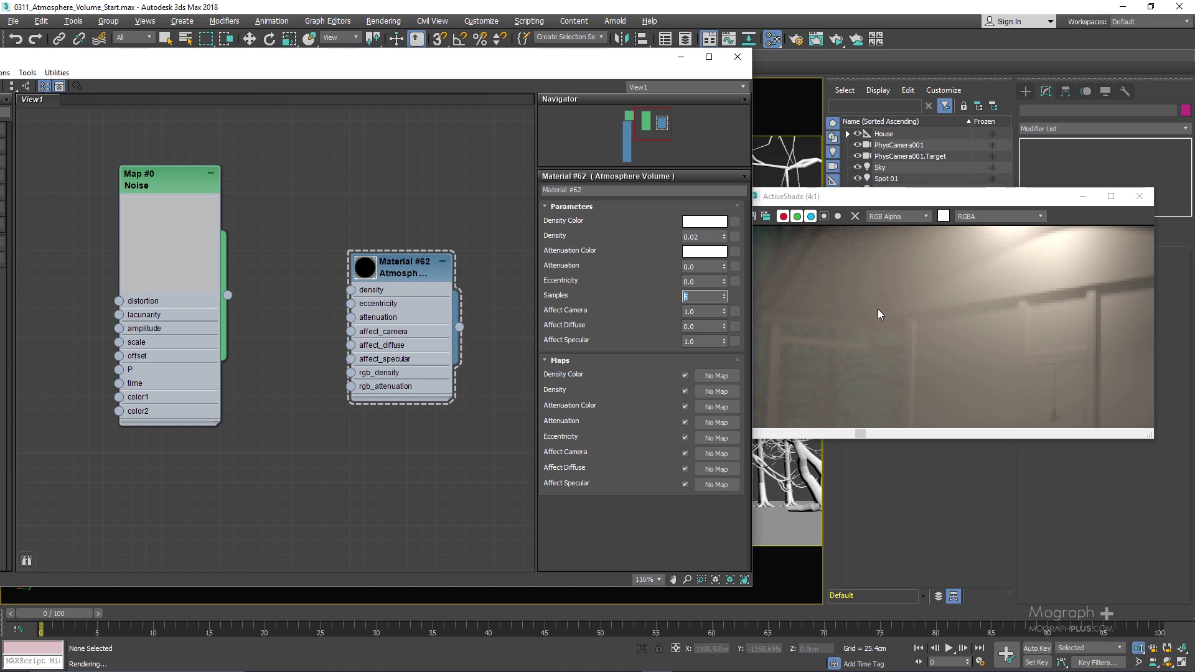
pyautogui.scroll(-1, 879, 313)
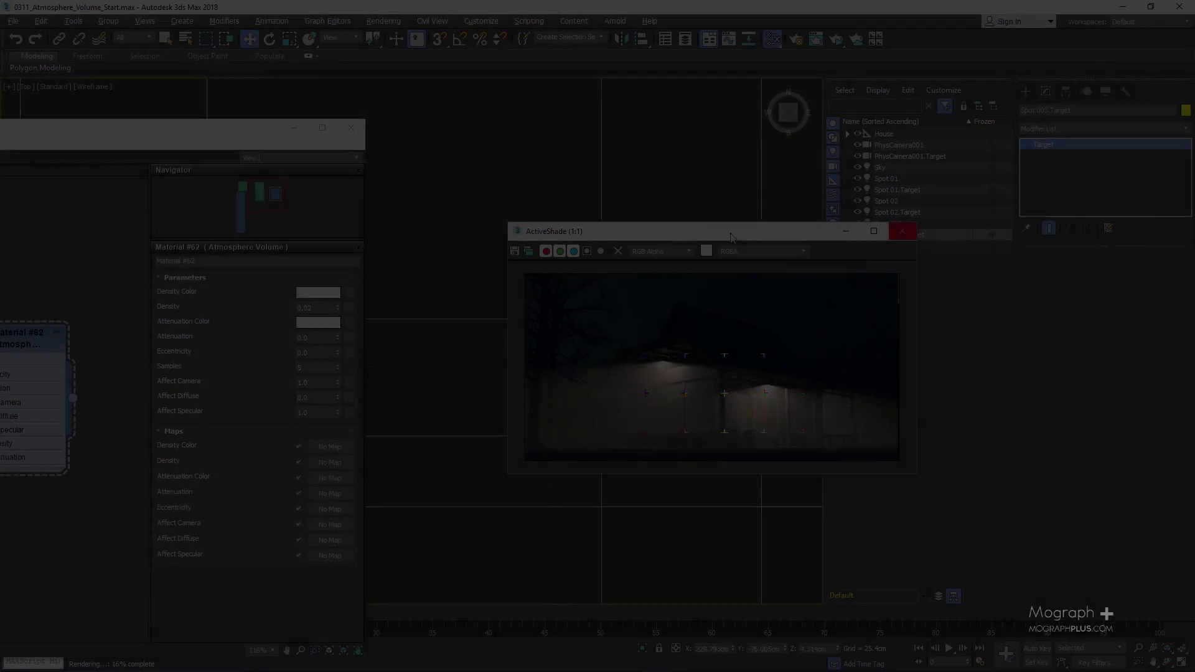
# Close the ActiveShade render and set the Arnold renderer's Diffuse and Camera (AA) samples to 4 in the render setup
pyautogui.moveTo(731, 237); pyautogui.dragTo(713, 274)
pyautogui.click(881, 269)
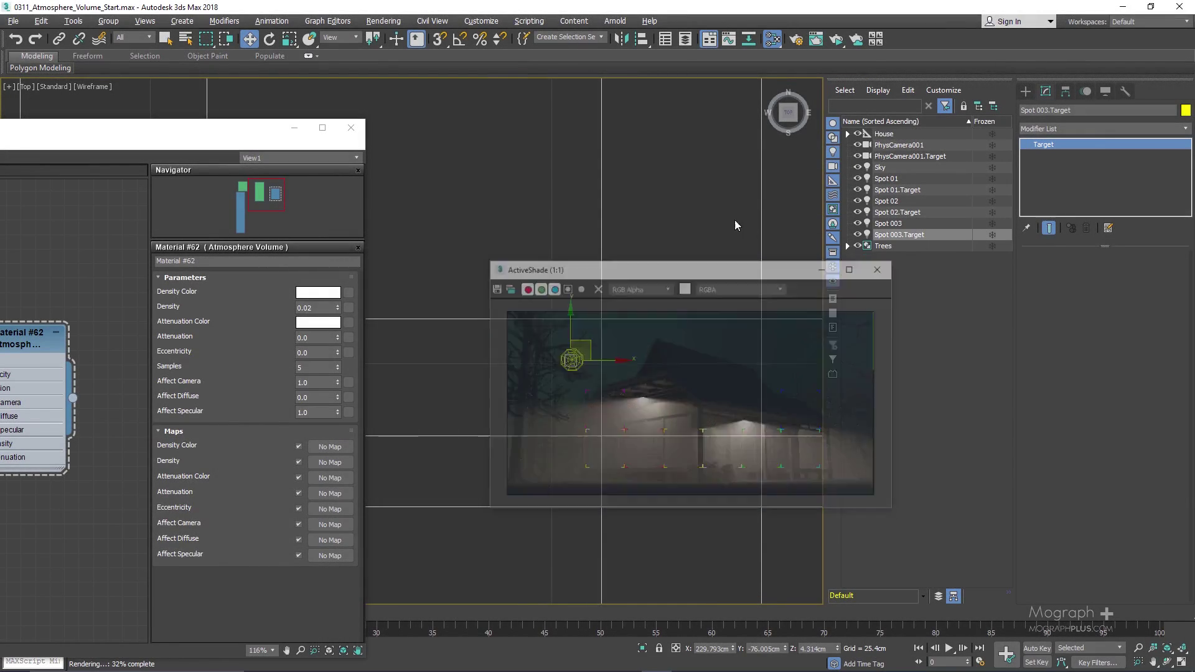
pyautogui.press('F10')
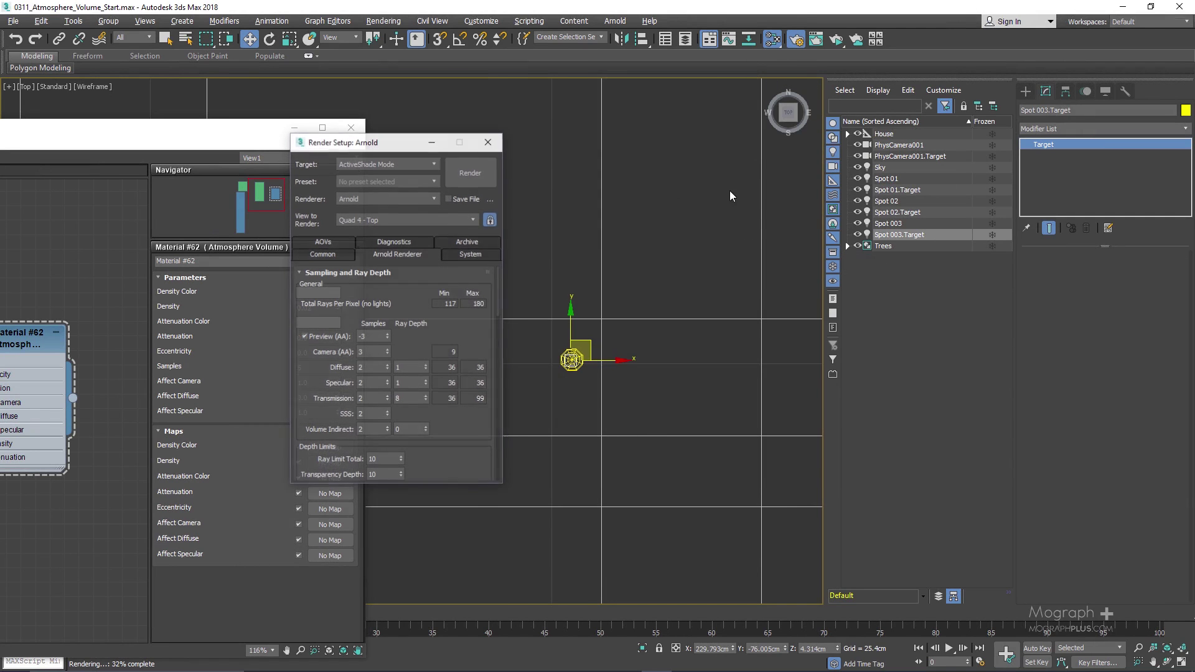
pyautogui.doubleClick(359, 367)
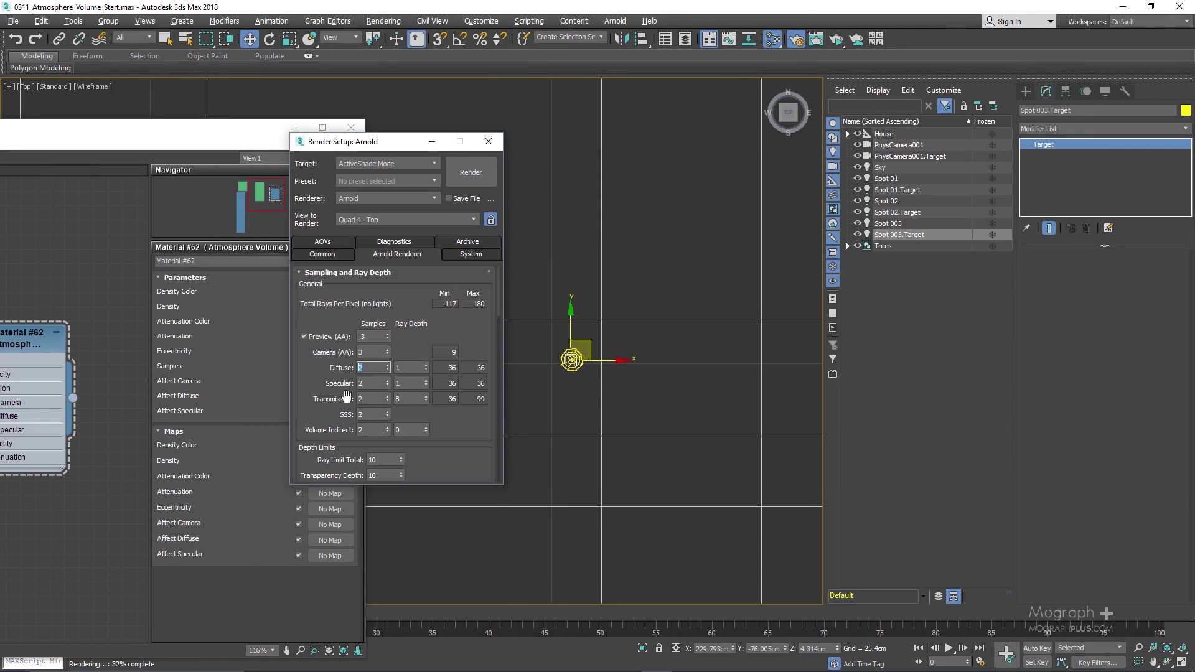
pyautogui.write('4')
pyautogui.hotkey('shift', 'Tab')
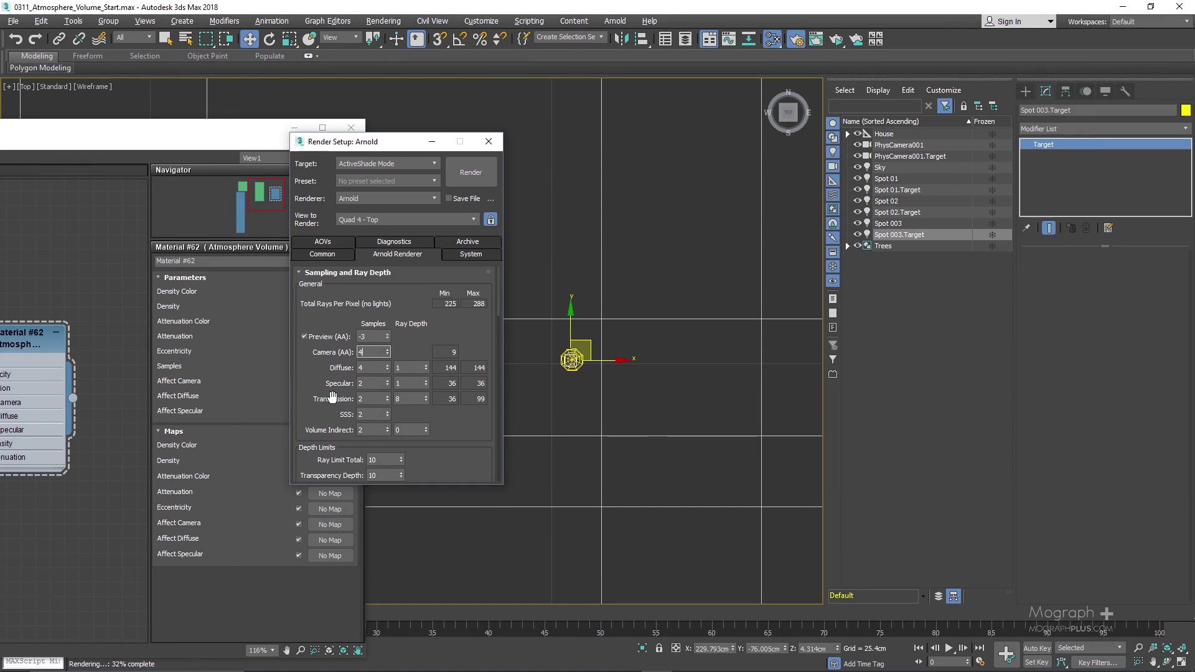
pyautogui.write('4')
pyautogui.press('Return')
# Lock the output image aspect at 2.0 and set the render width to 1500
pyautogui.moveTo(366, 149); pyautogui.dragTo(637, 152)
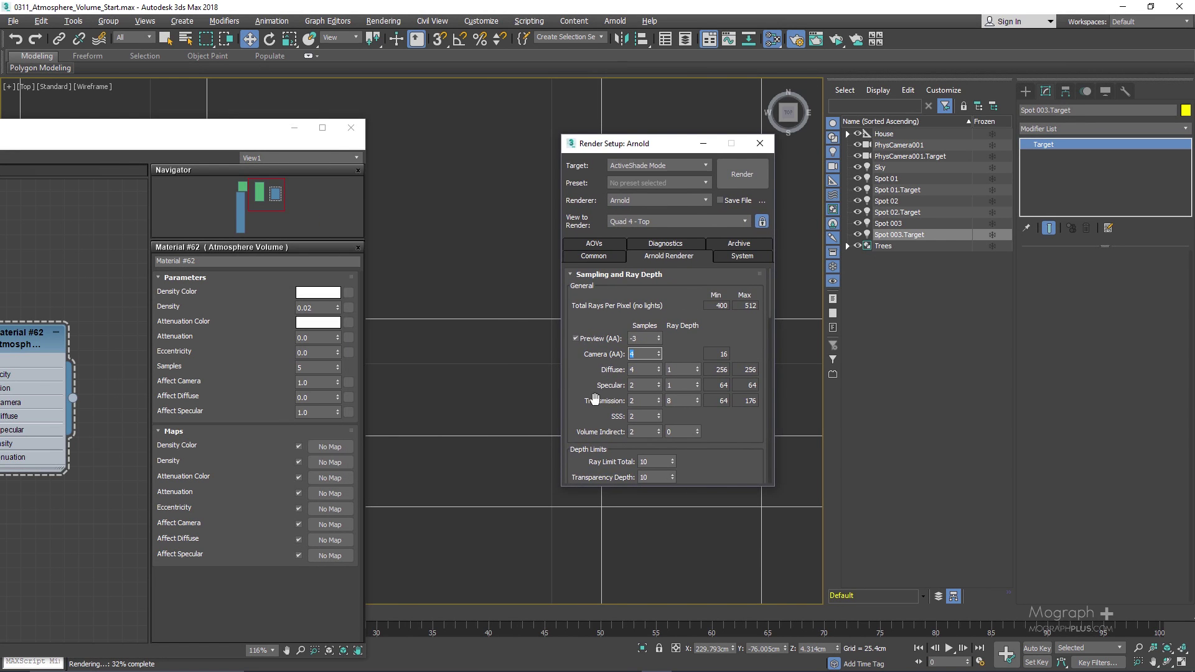
pyautogui.moveTo(160, 129); pyautogui.dragTo(258, 152)
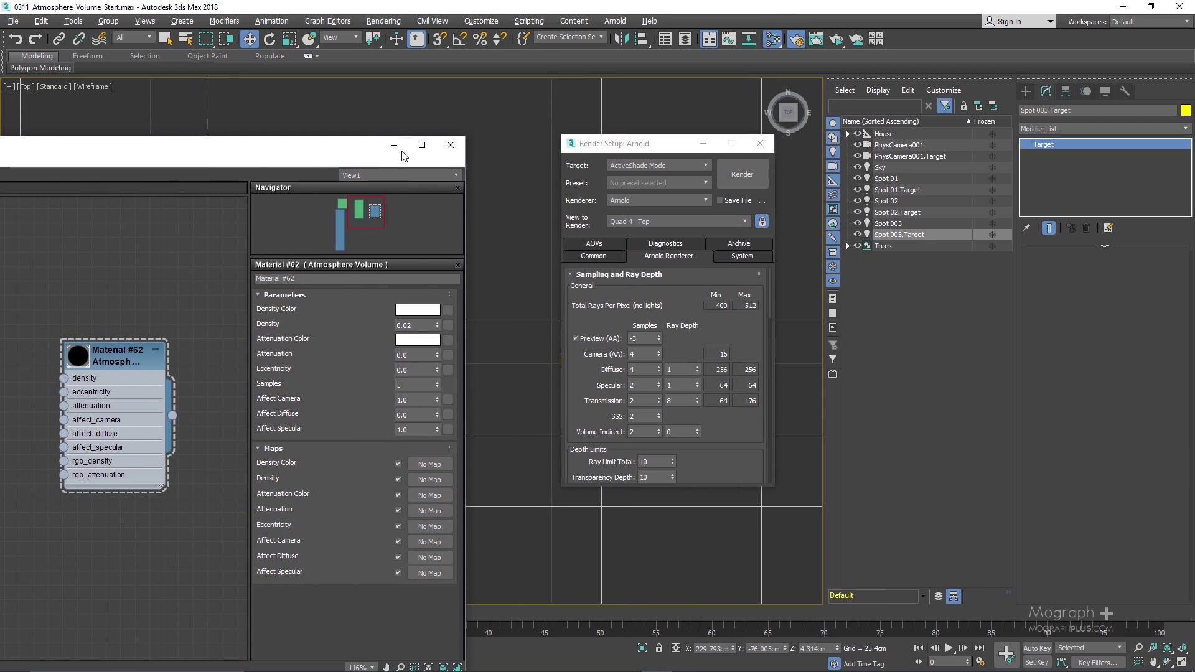
pyautogui.click(593, 257)
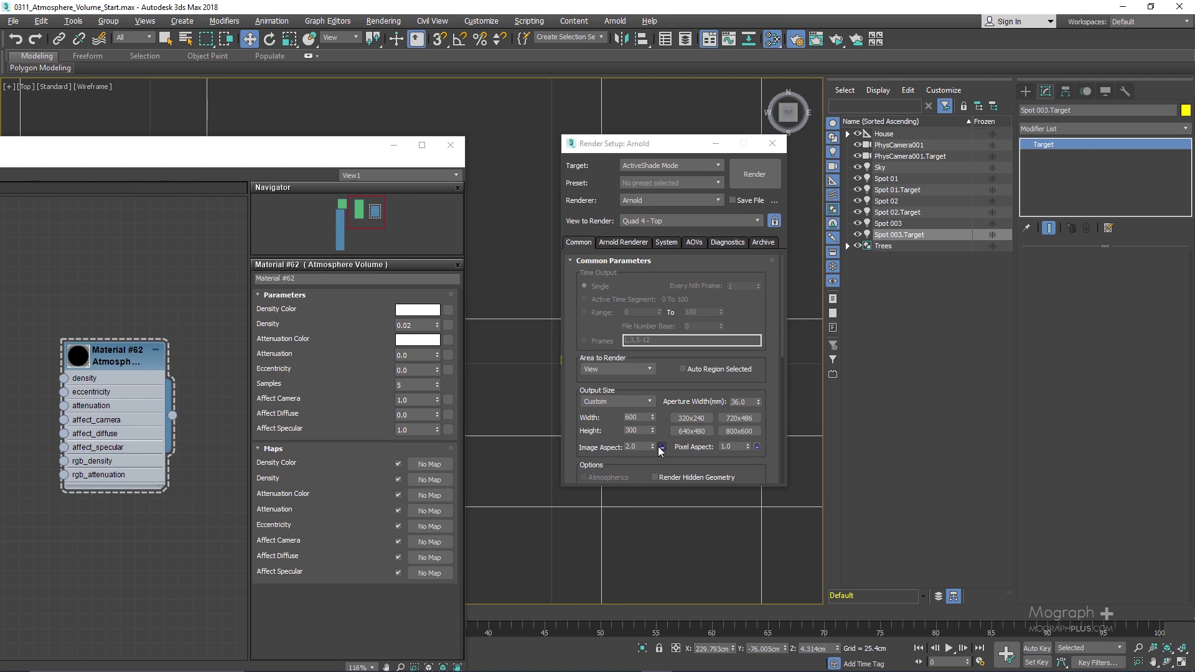
pyautogui.doubleClick(632, 418)
pyautogui.write('1000')
pyautogui.press('Return')
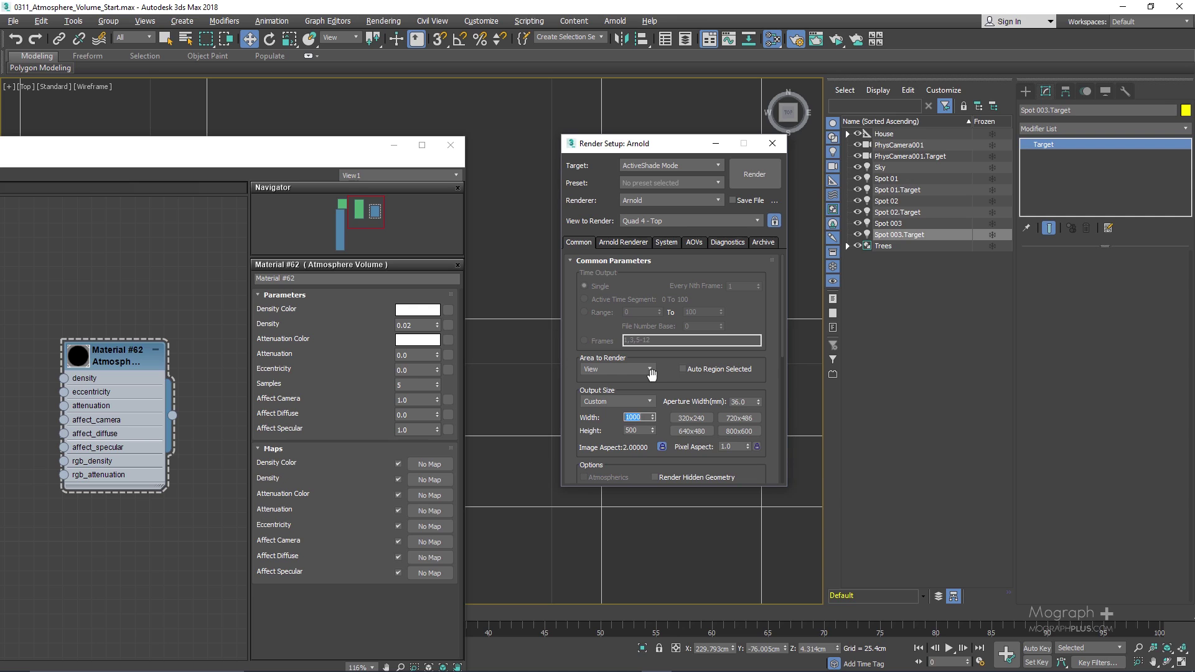
pyautogui.write('1500')
pyautogui.press('Return')
# Disable the Arnold renderer's Preview (AA) sampling and start a new ActiveShade render
pyautogui.click(612, 243)
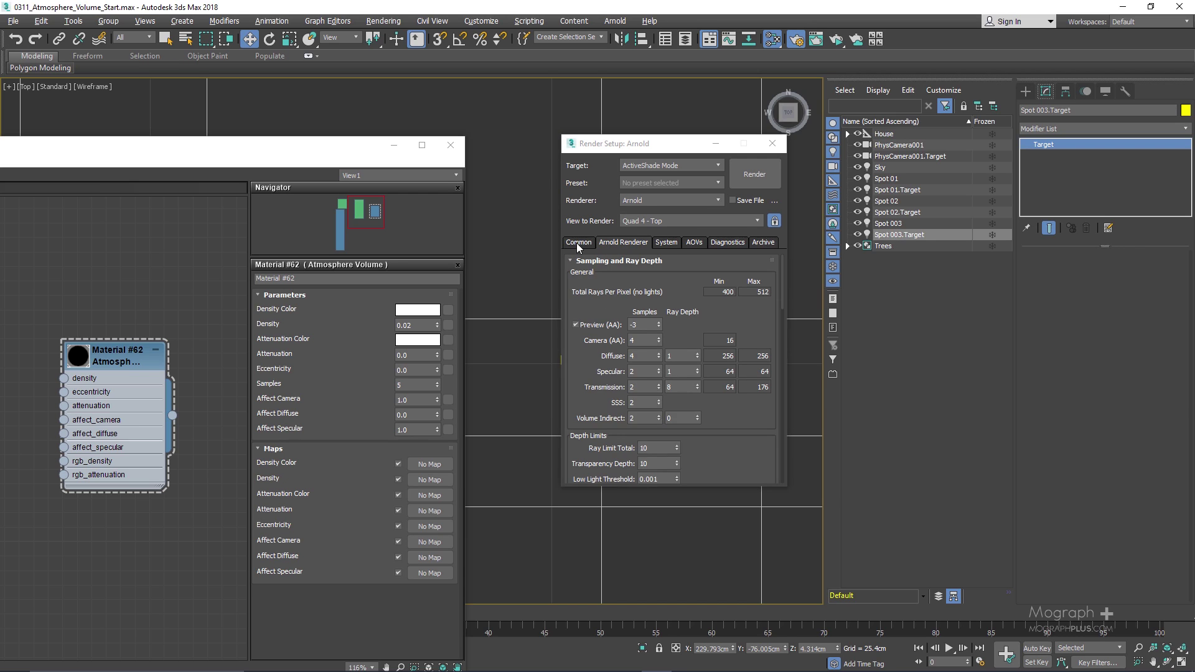
pyautogui.click(577, 242)
pyautogui.click(638, 243)
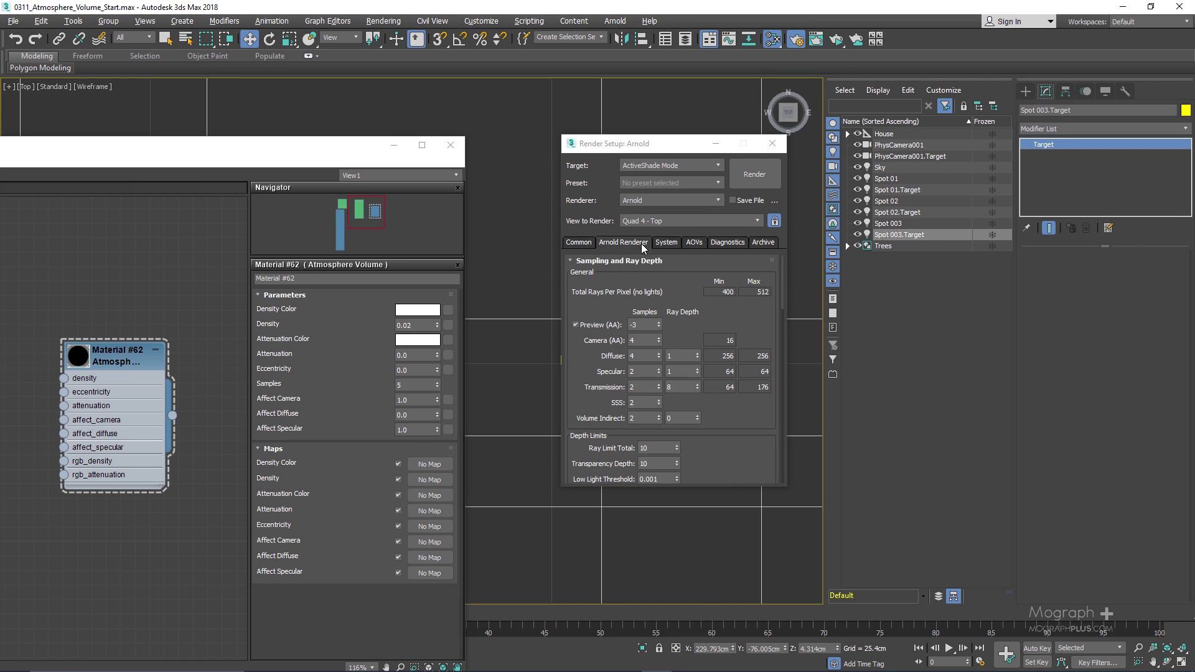
pyautogui.click(597, 325)
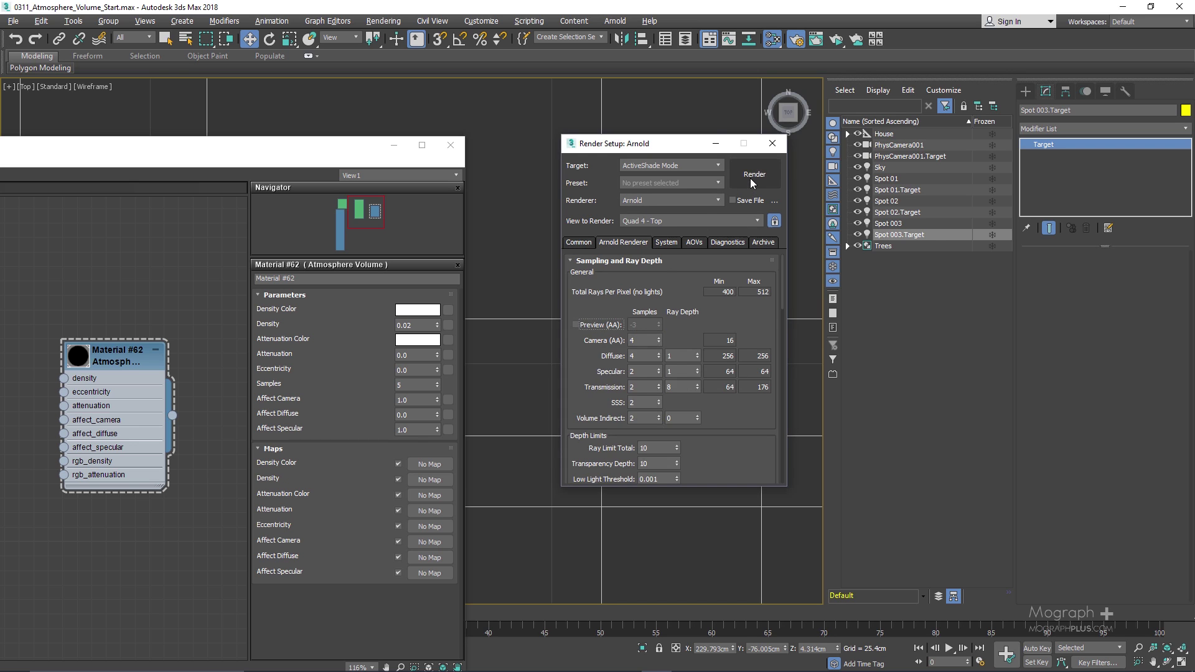
pyautogui.click(752, 175)
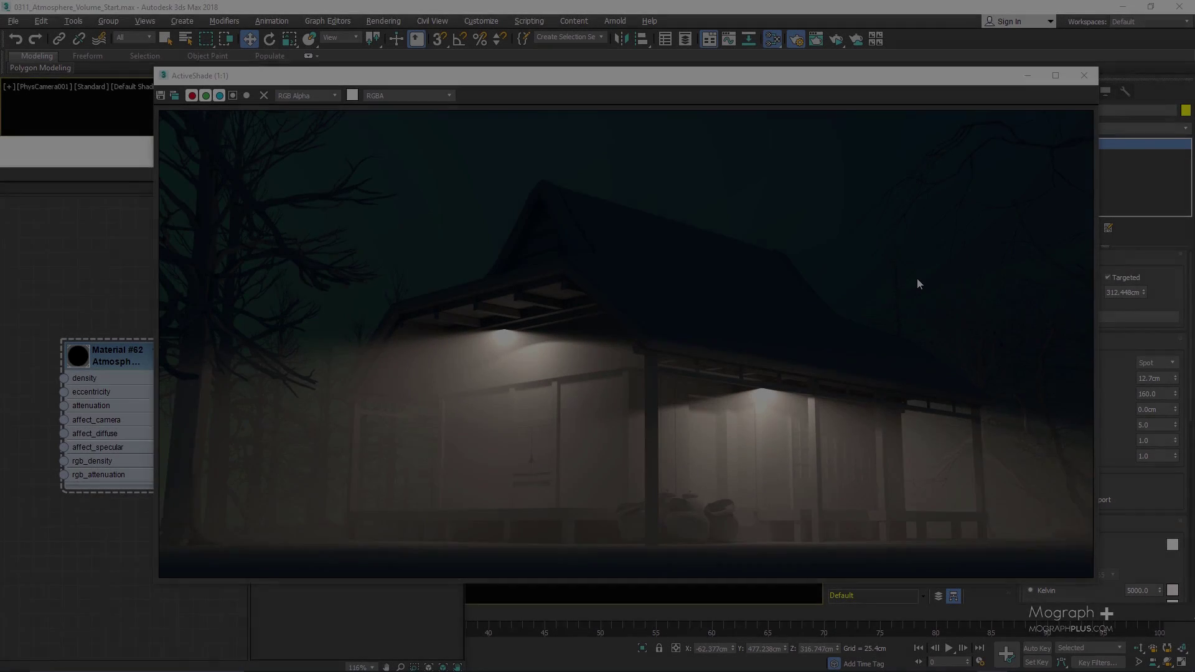